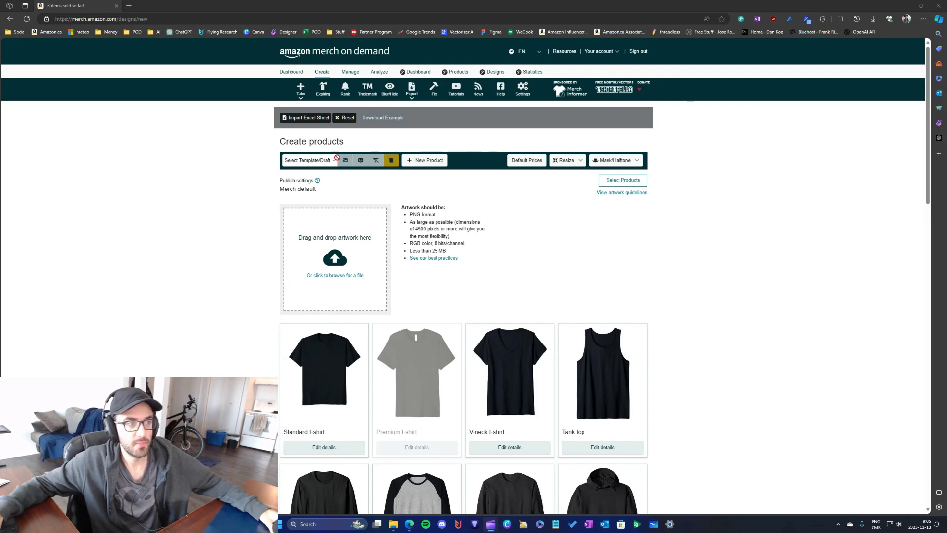
Step: Glance at the saved templates, then open one more Create products page in a new tab
click(319, 161)
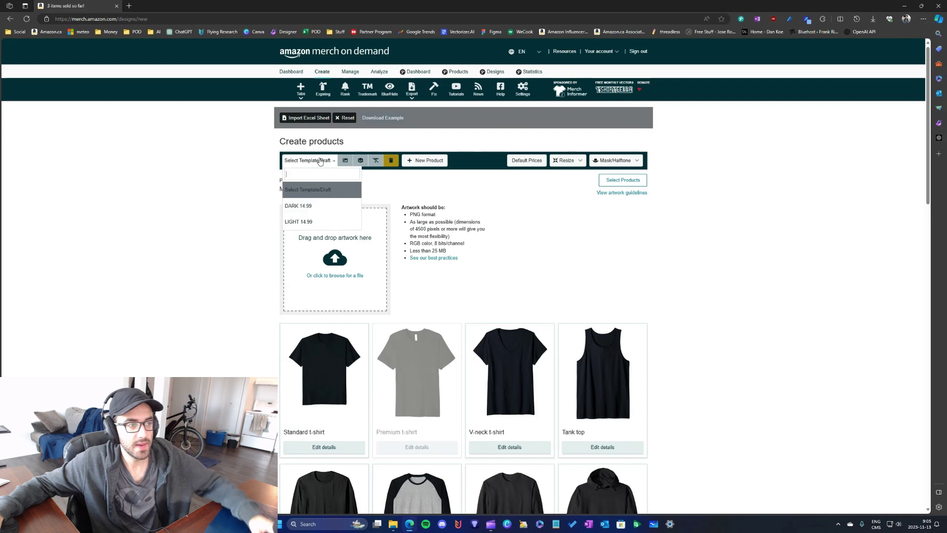
click(224, 209)
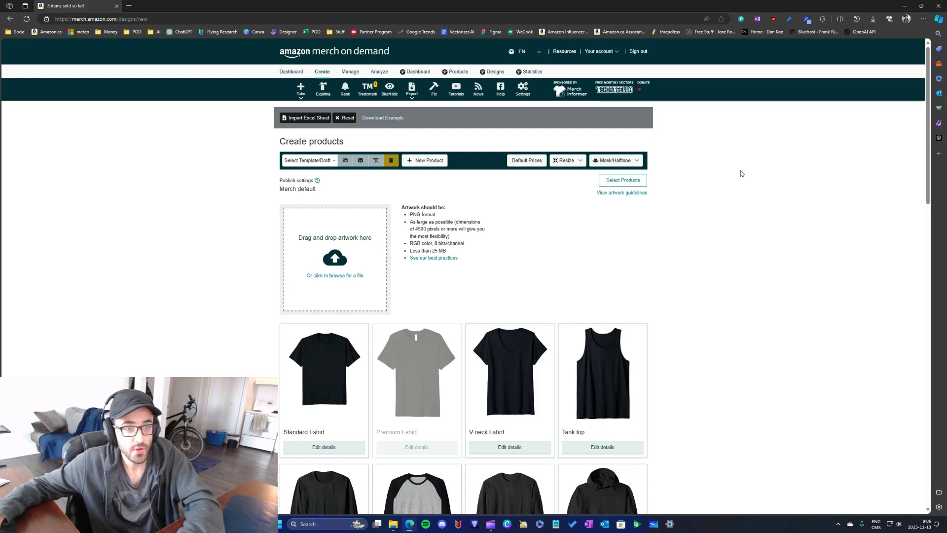
click(303, 92)
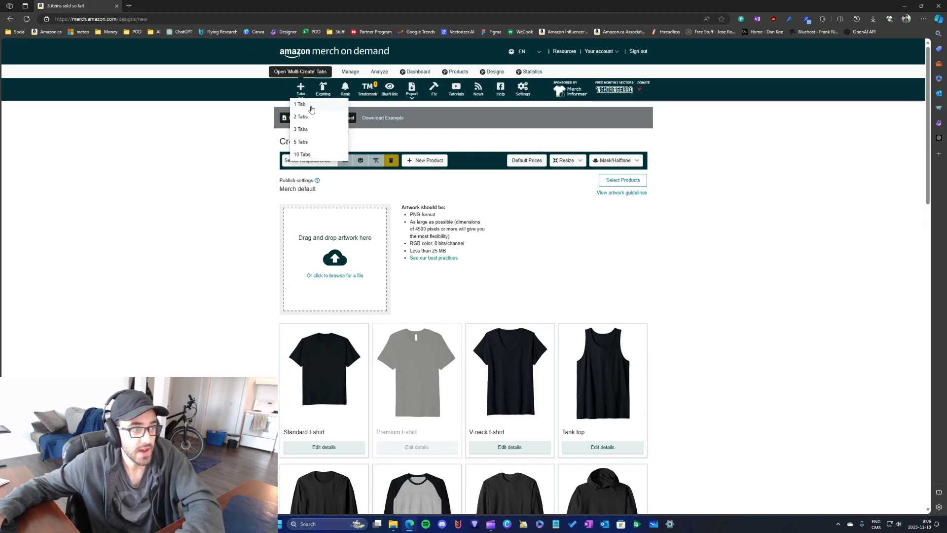
click(312, 109)
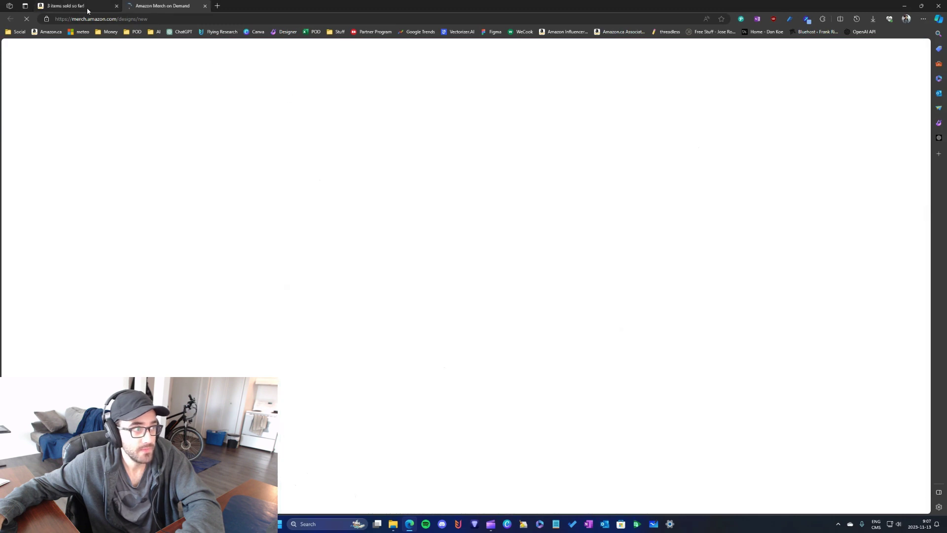
Step: Show both create pages in split screen, with the new page loaded on the right
click(841, 19)
click(590, 201)
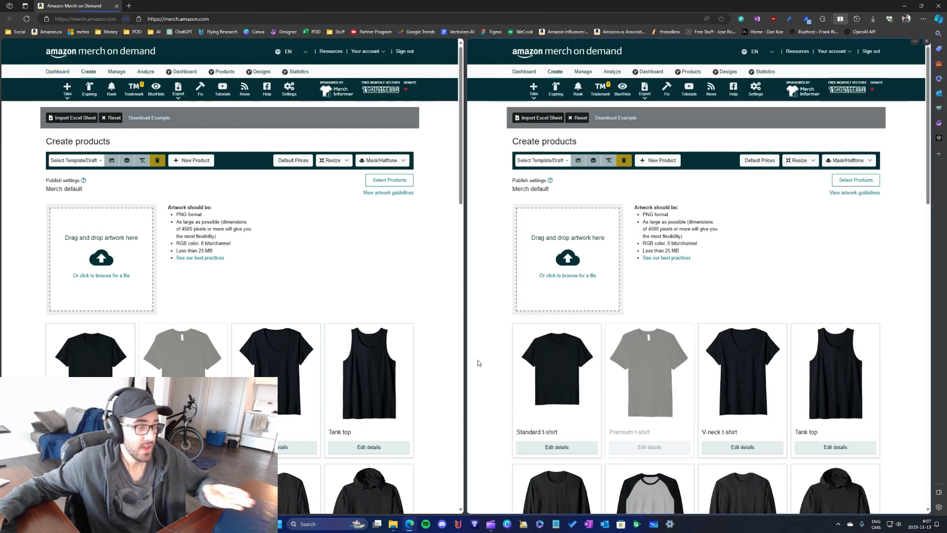
click(356, 290)
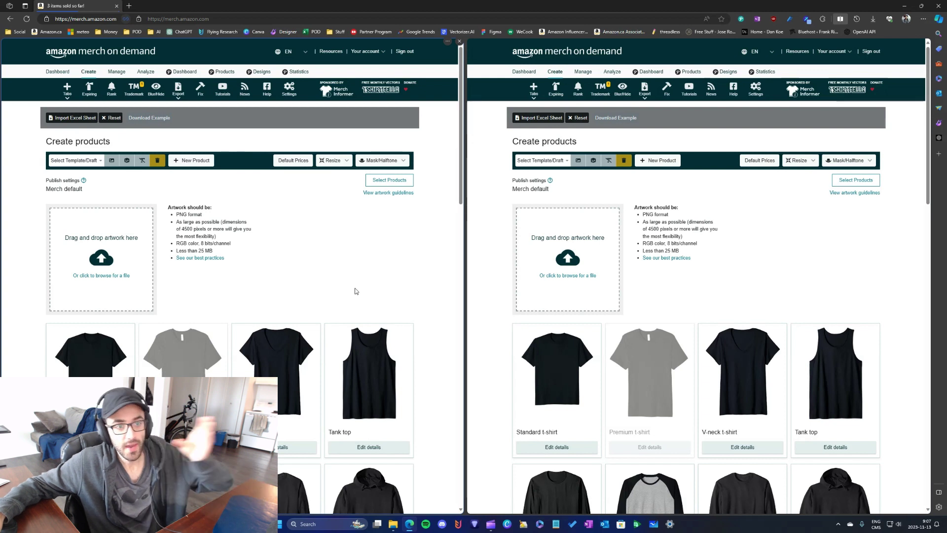
click(848, 274)
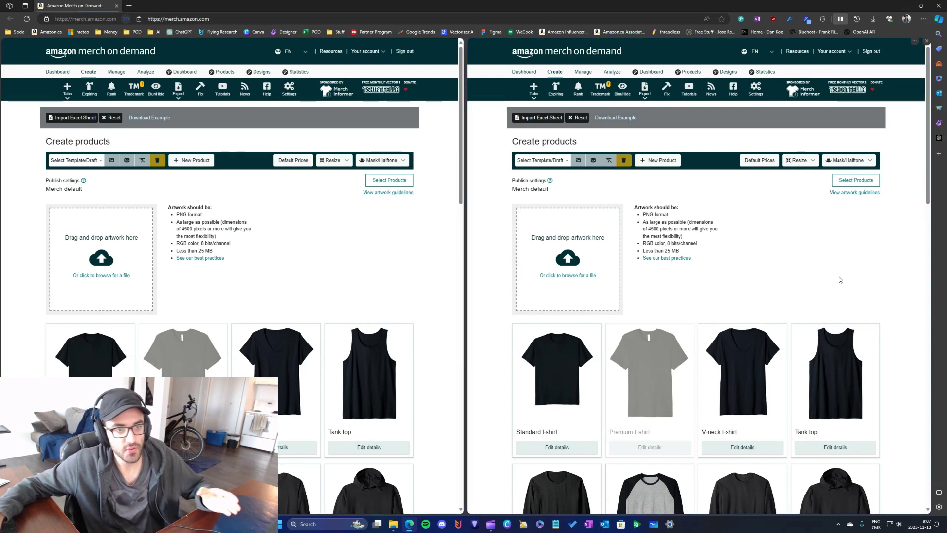
click(402, 283)
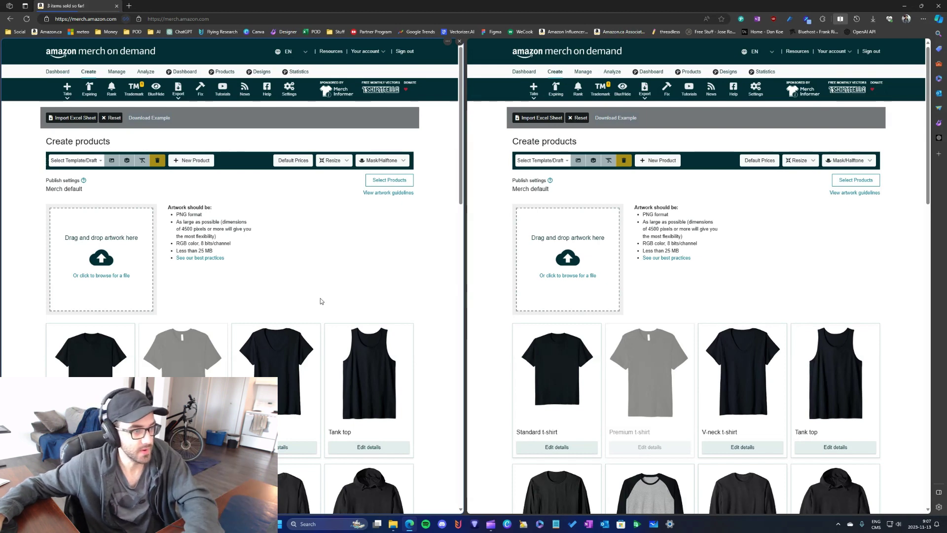
Step: Change the left page's Standard t-shirt .com list price from 18.99 to 14.99
scroll(320, 296, down, 2)
scroll(308, 260, up, 2)
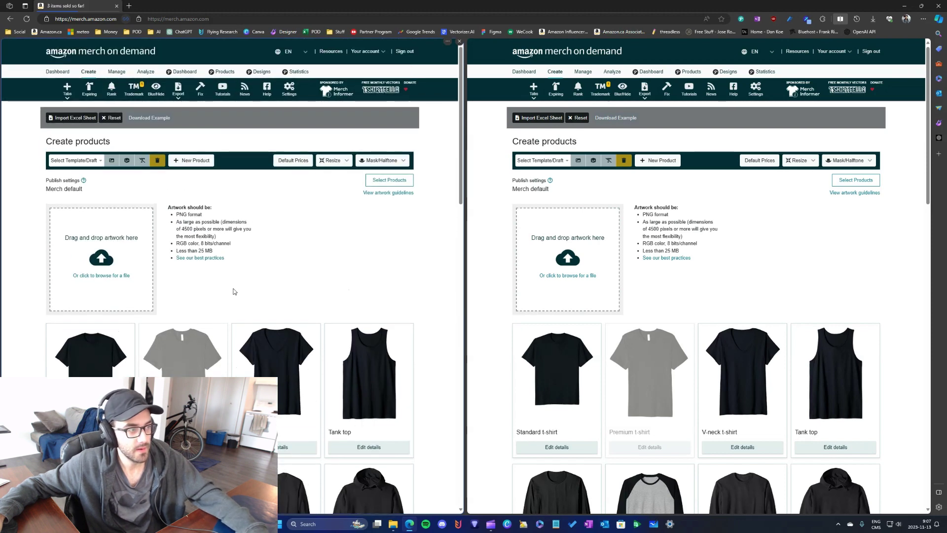
scroll(340, 298, down, 5)
scroll(290, 268, up, 5)
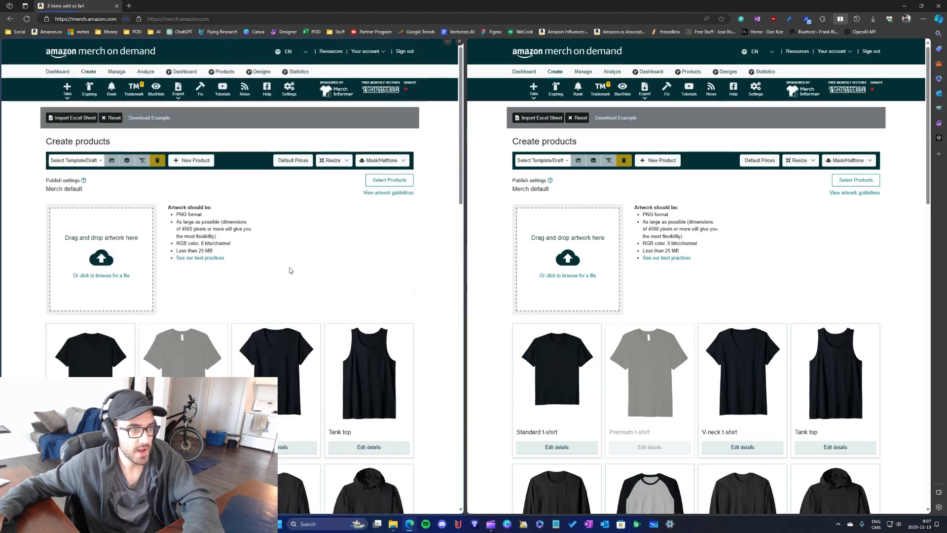
scroll(298, 316, down, 7)
scroll(734, 274, down, 7)
scroll(739, 328, up, 7)
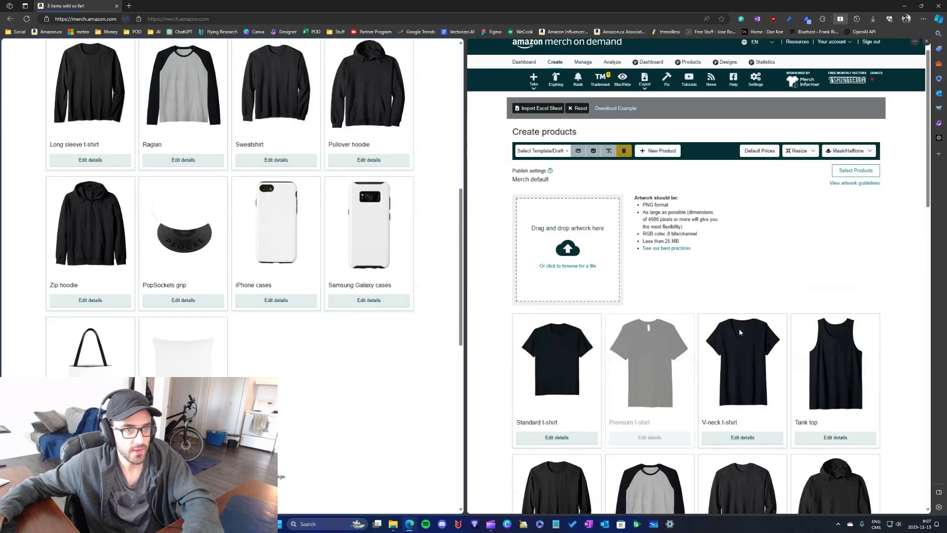
scroll(292, 282, up, 7)
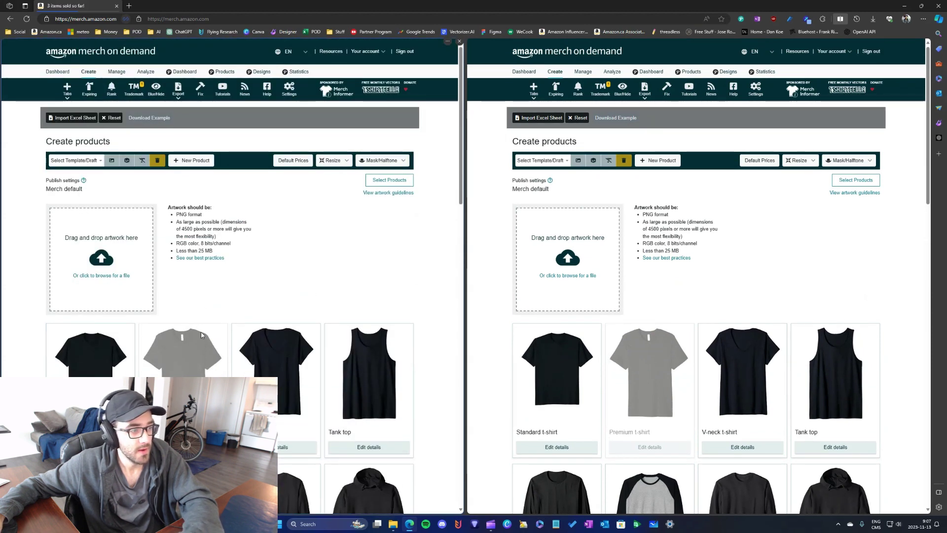
scroll(148, 296, down, 3)
click(111, 305)
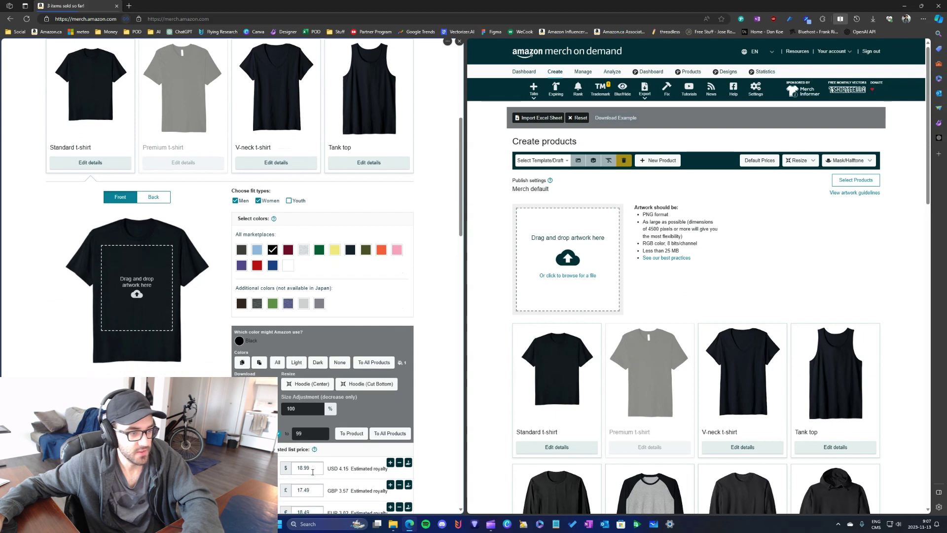
click(302, 469)
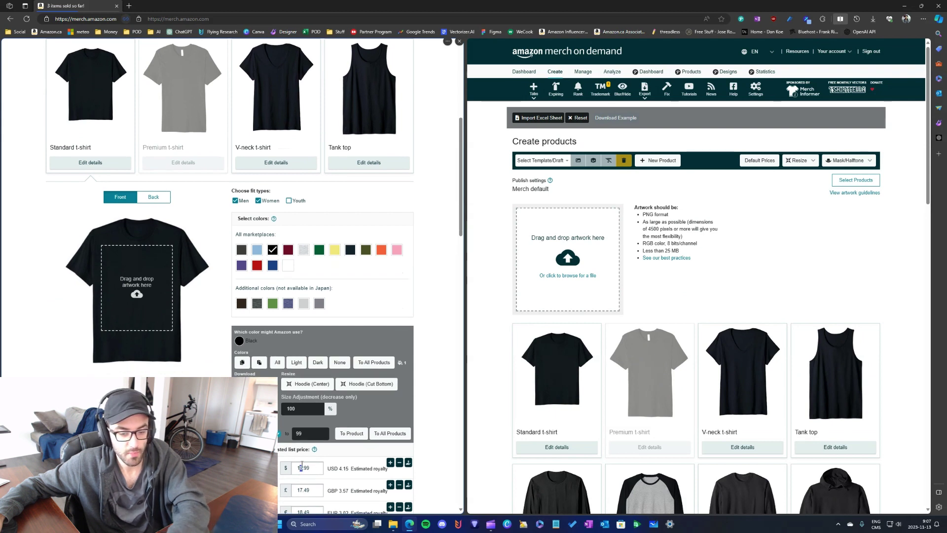
key(BackSpace)
text(4)
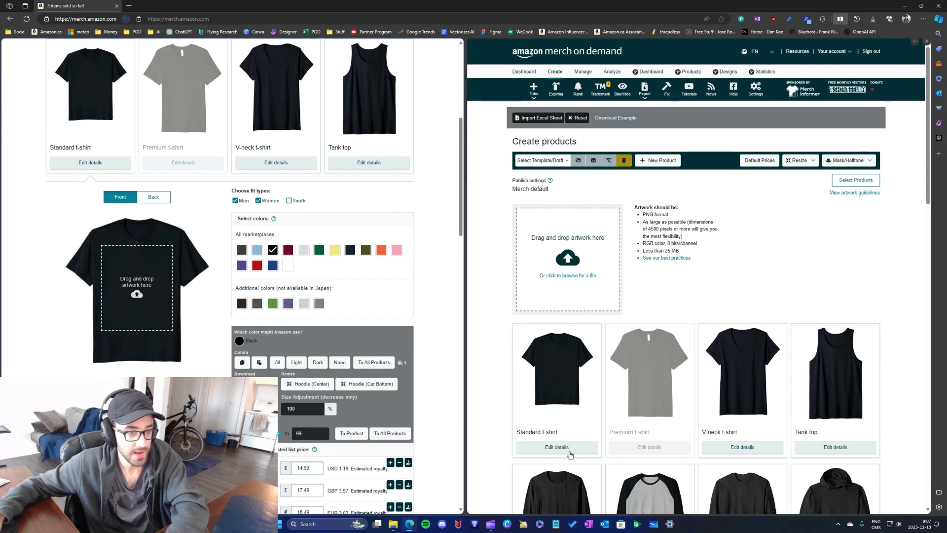
Step: Change the right page's Standard t-shirt .com price to 14.99 and collapse the left details
click(563, 455)
scroll(771, 325, down, 3)
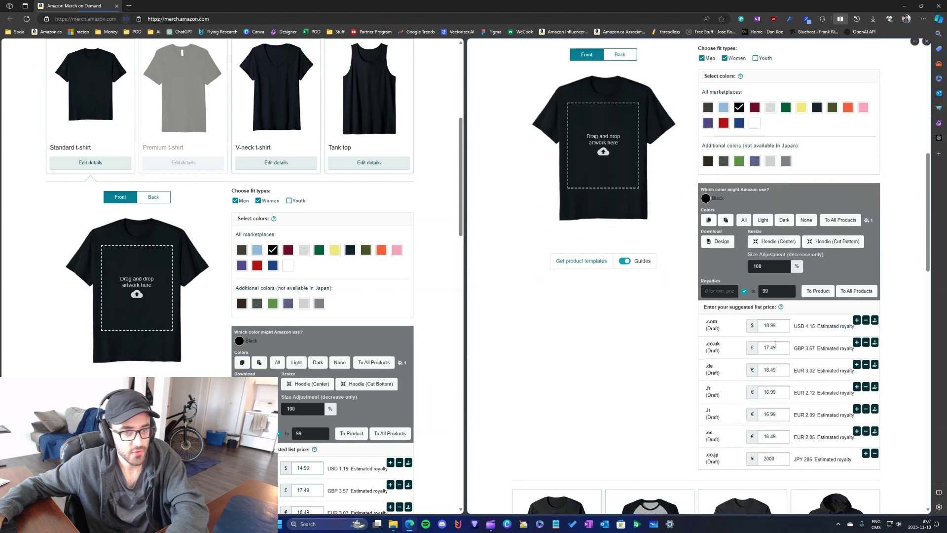
click(769, 326)
key(BackSpace)
text(4)
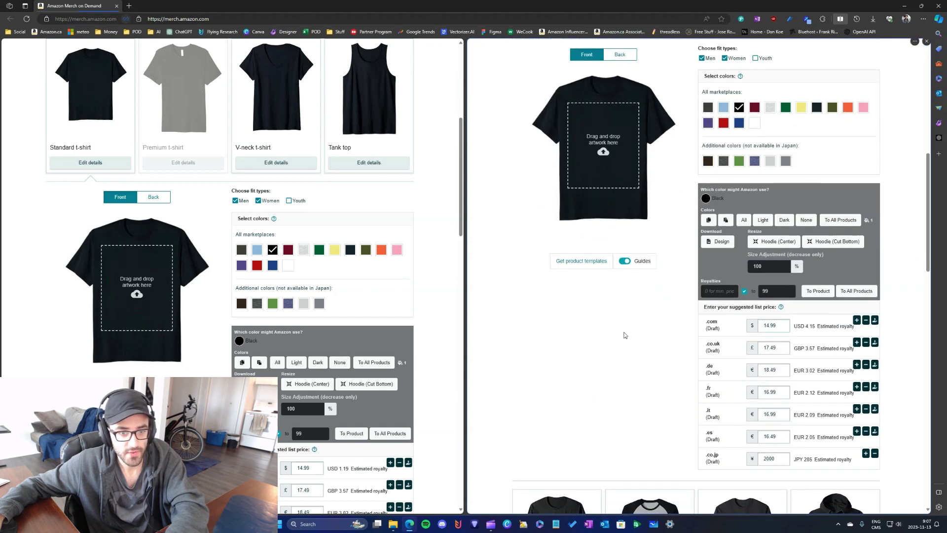
scroll(353, 359, up, 5)
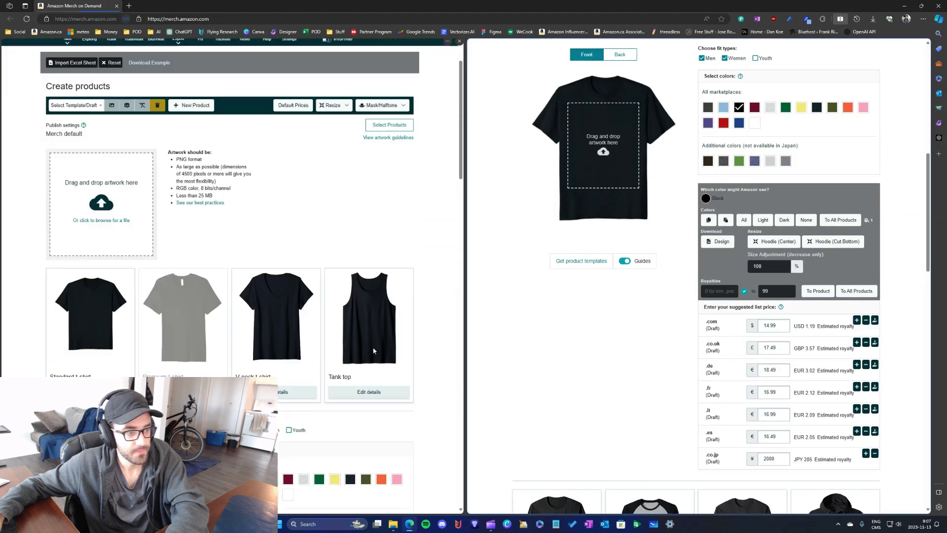
scroll(328, 473, down, 5)
scroll(197, 296, up, 3)
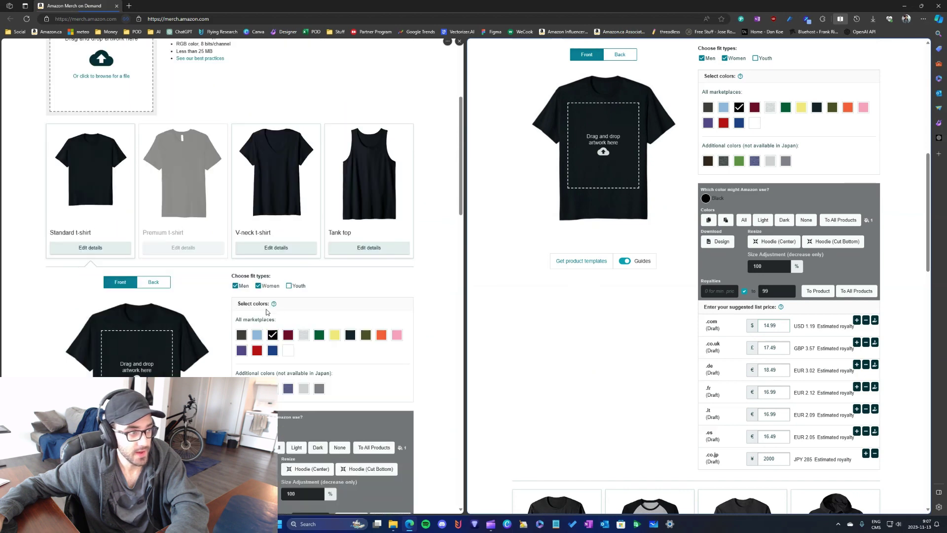
click(90, 305)
scroll(222, 281, up, 3)
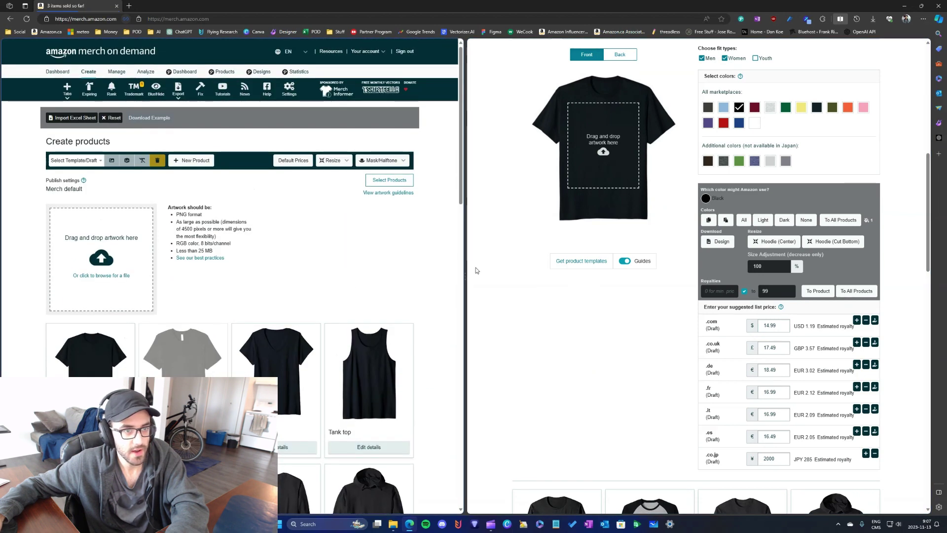
scroll(533, 301, up, 8)
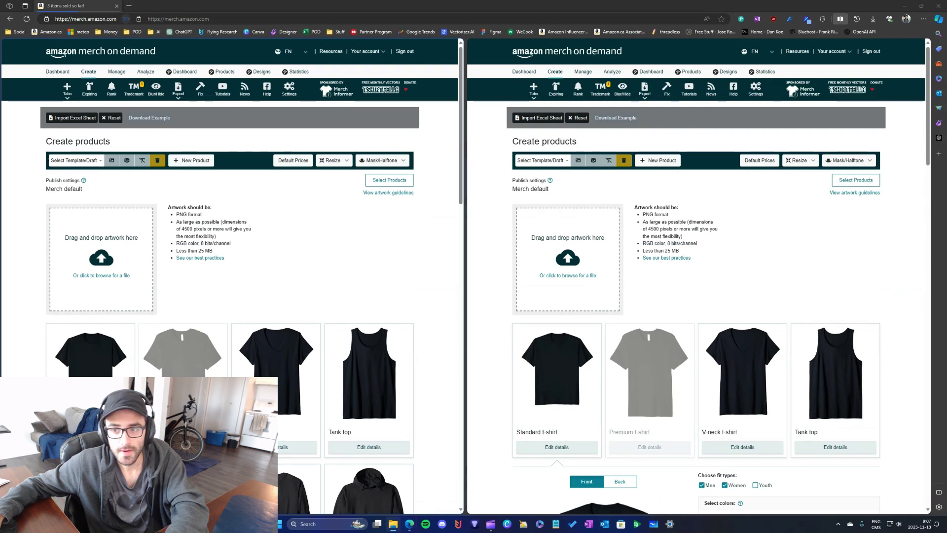
Step: Drop logo-black.png on the left page's artwork area and logo-white.png on the right page's
drag(281, 208, 78, 243)
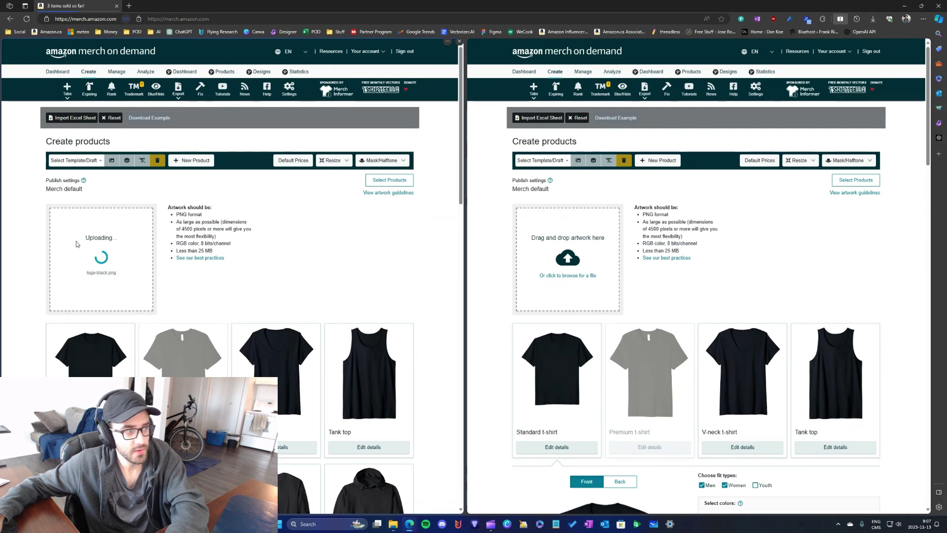
scroll(189, 220, down, 10)
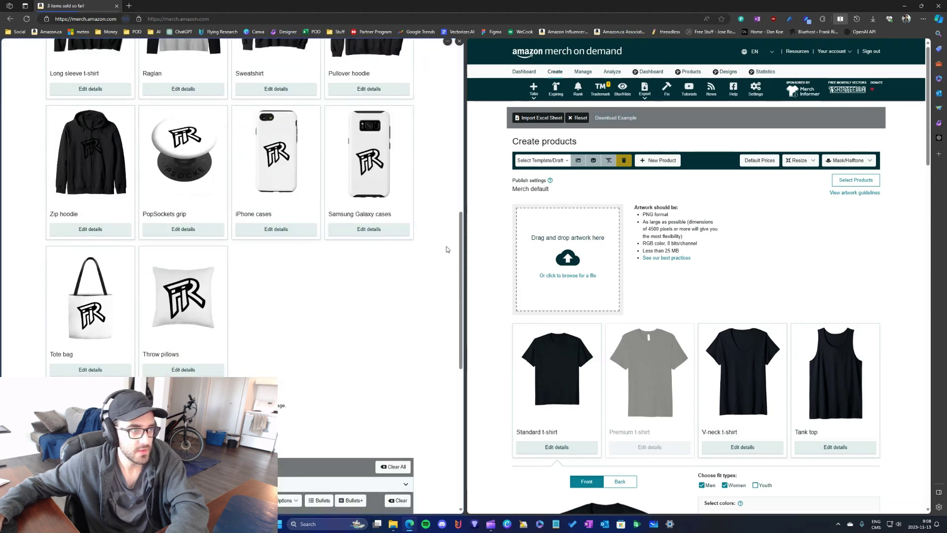
scroll(235, 300, up, 7)
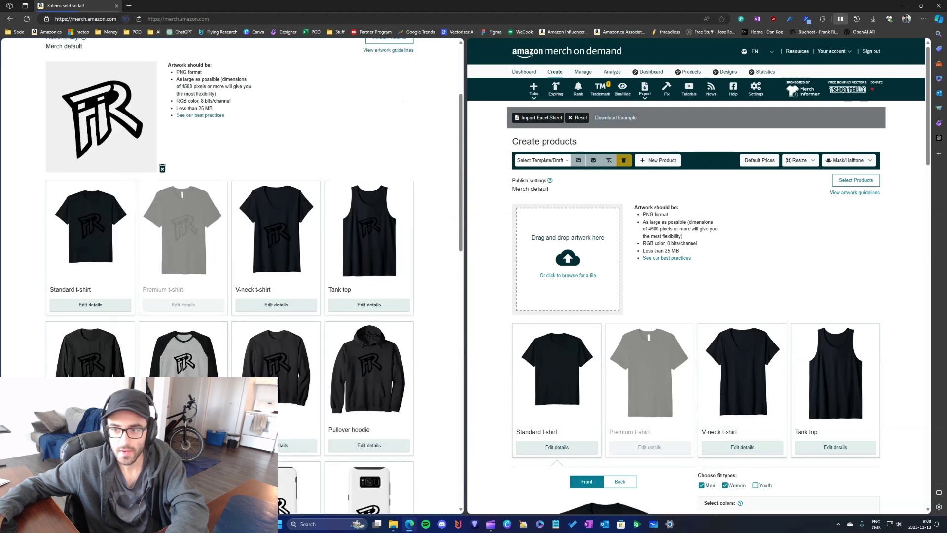
drag(945, 217, 568, 236)
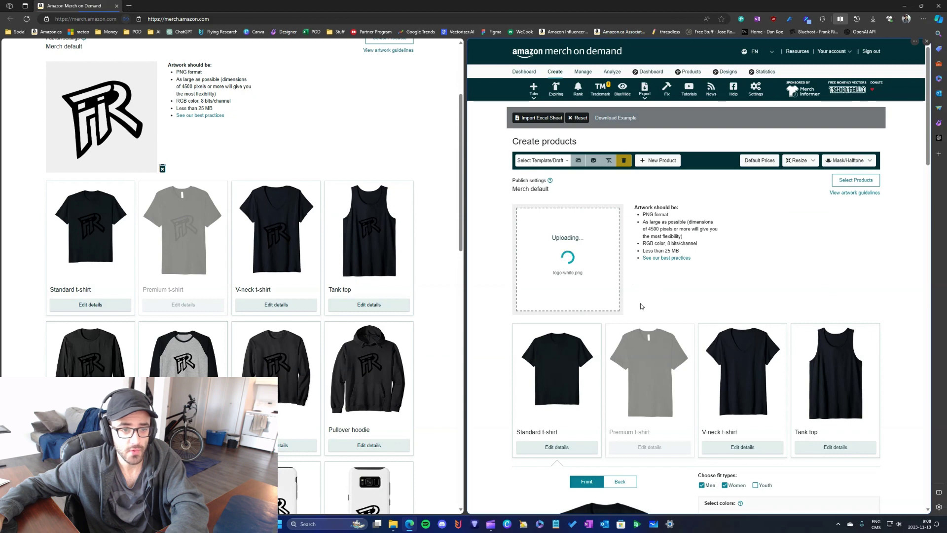
scroll(643, 301, down, 20)
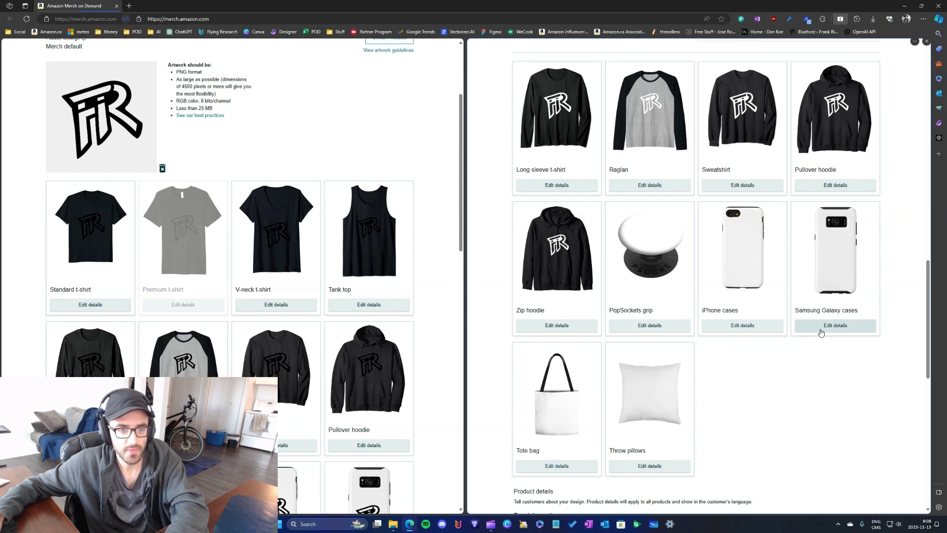
scroll(269, 260, up, 3)
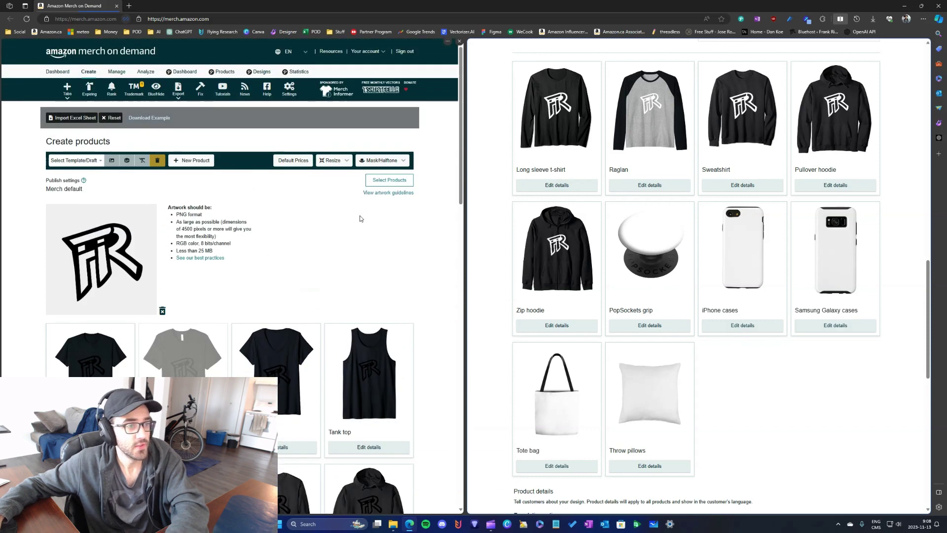
scroll(578, 250, up, 15)
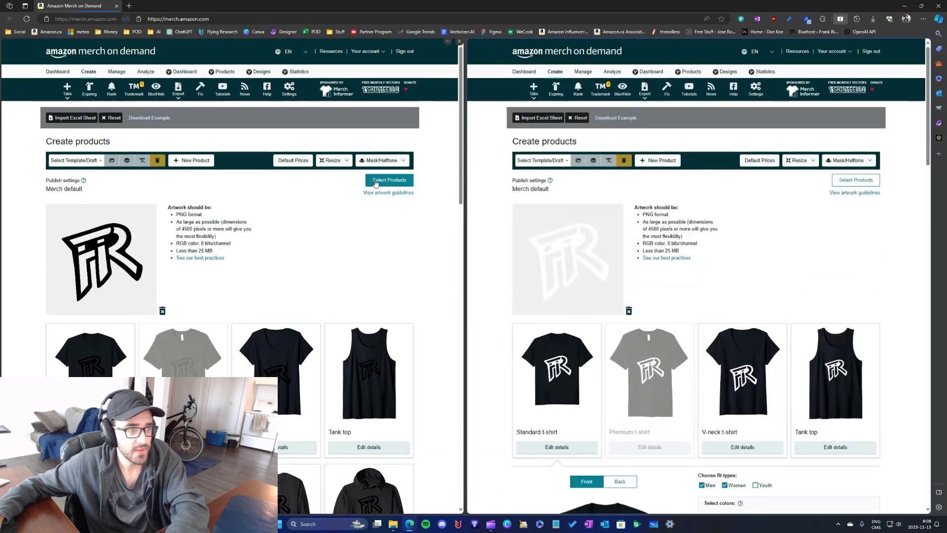
Step: Add the Premium t-shirt on .com to the left page's product selection
click(376, 180)
click(294, 342)
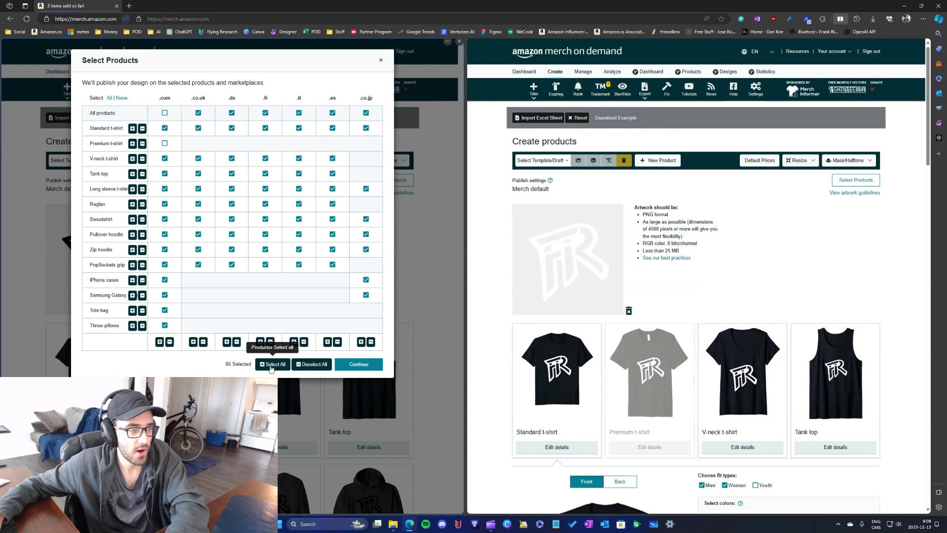
click(356, 365)
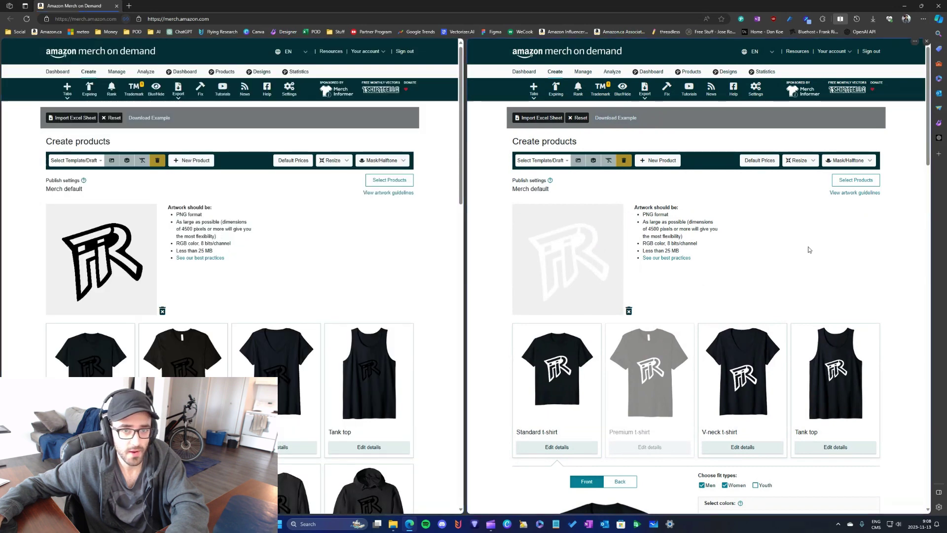
Step: Select all products in all marketplaces for the right-hand white-logo page
click(857, 180)
click(729, 364)
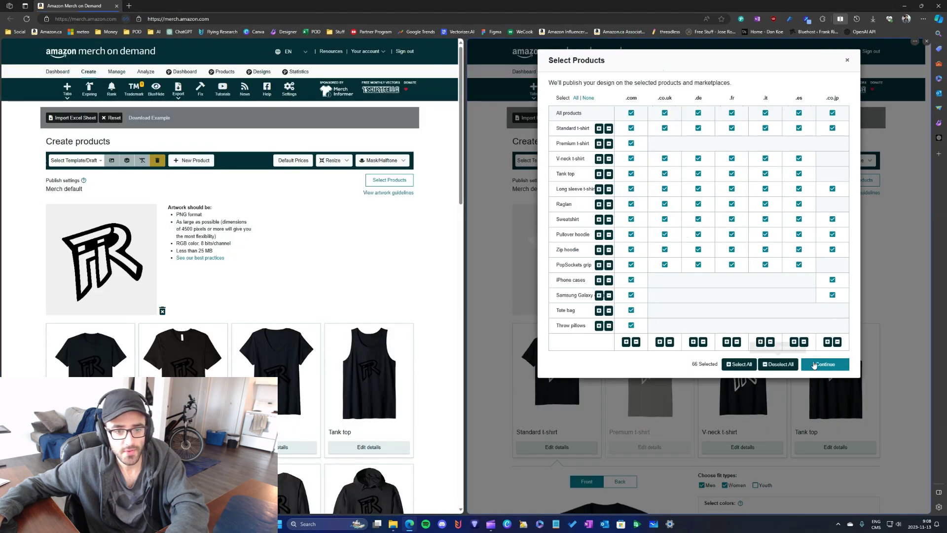
click(825, 365)
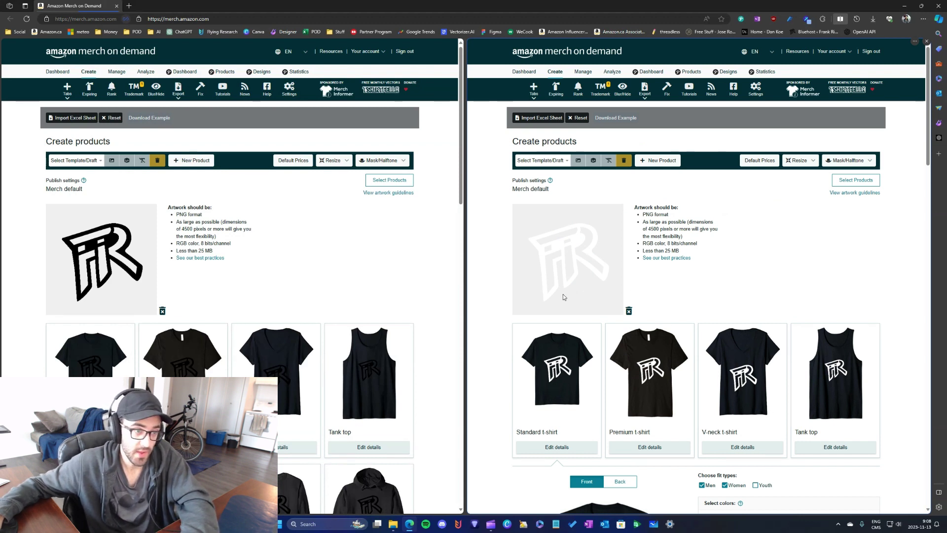
click(360, 263)
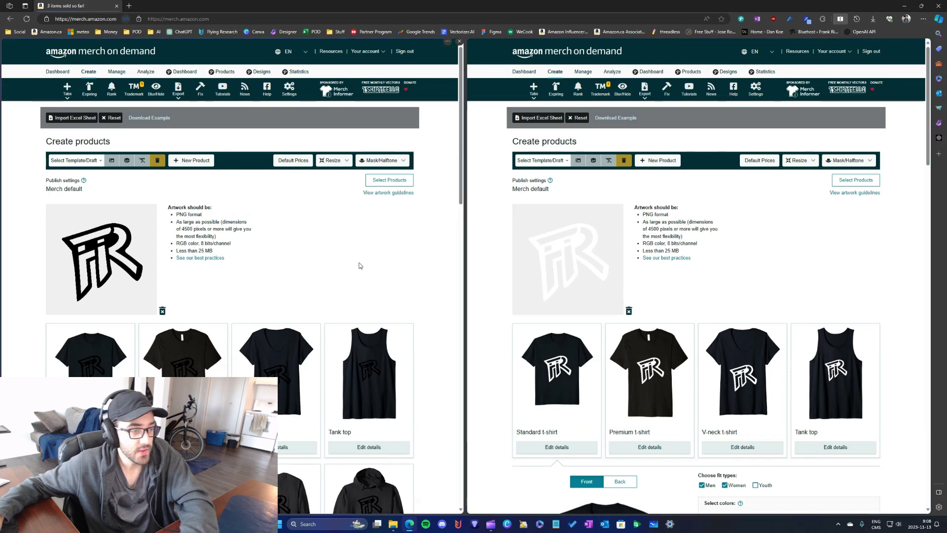
scroll(359, 265, down, 3)
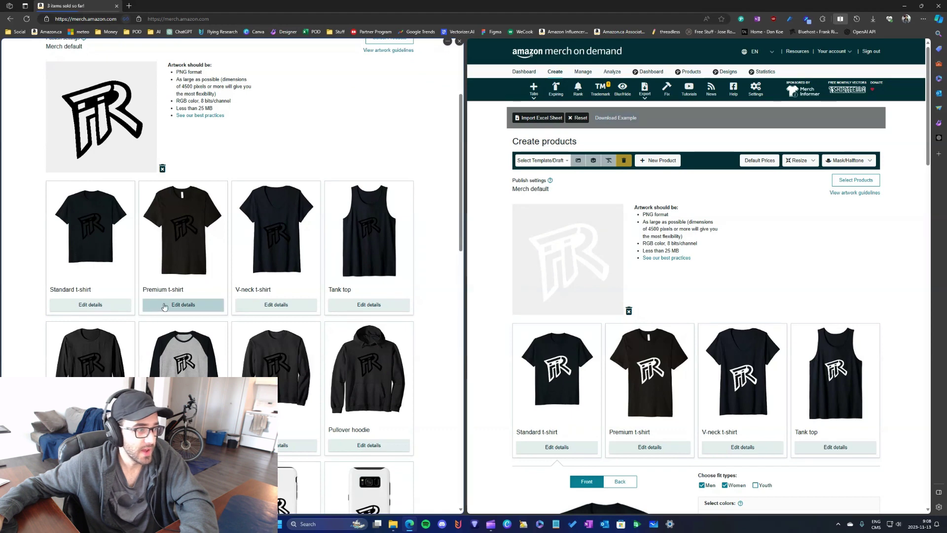
Step: Review the left t-shirt's colours, scale and prices, selecting the 14.99 .com price
click(164, 305)
scroll(185, 278, down, 3)
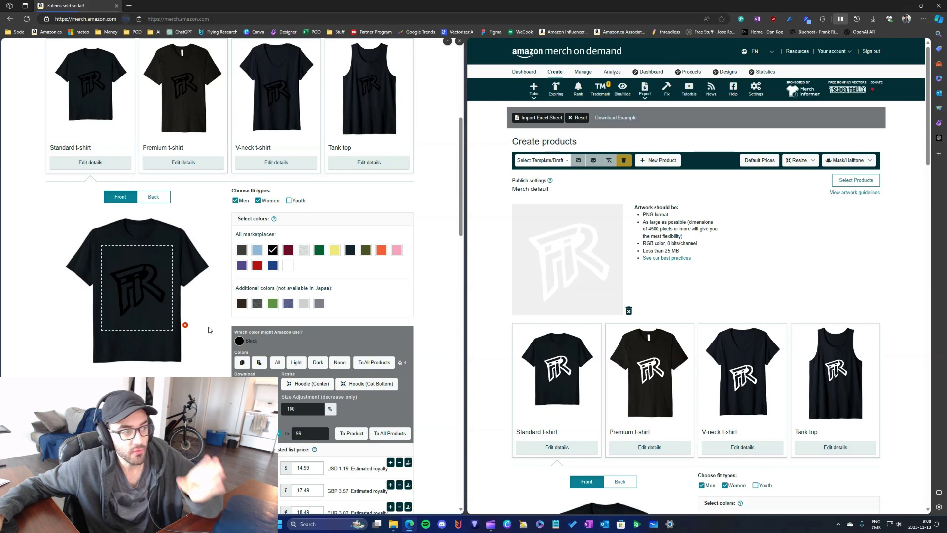
scroll(222, 365, down, 2)
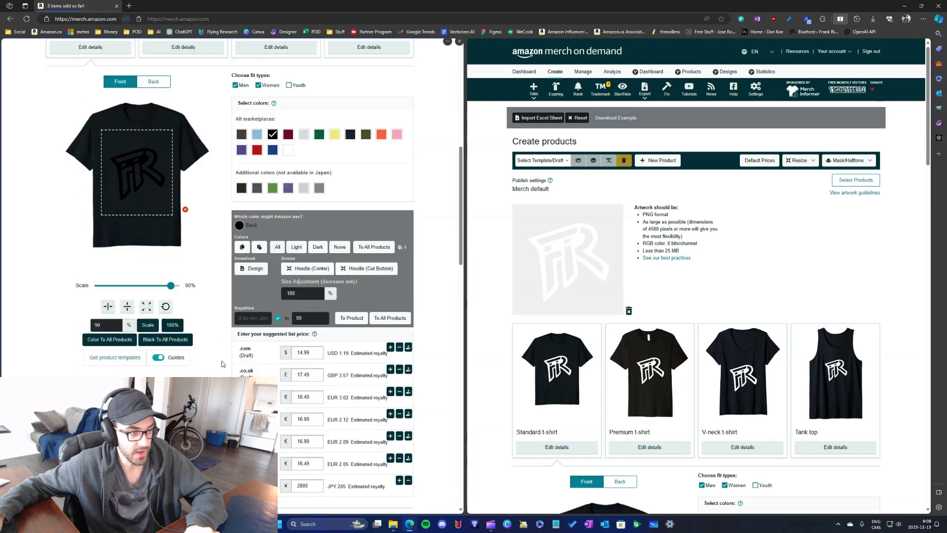
scroll(230, 347, up, 4)
scroll(192, 376, down, 3)
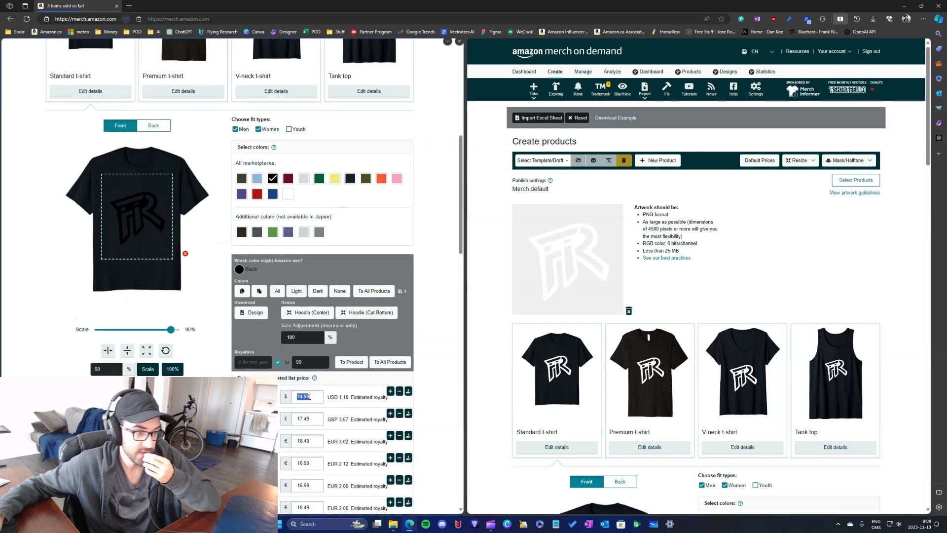
scroll(293, 351, up, 7)
scroll(324, 291, down, 9)
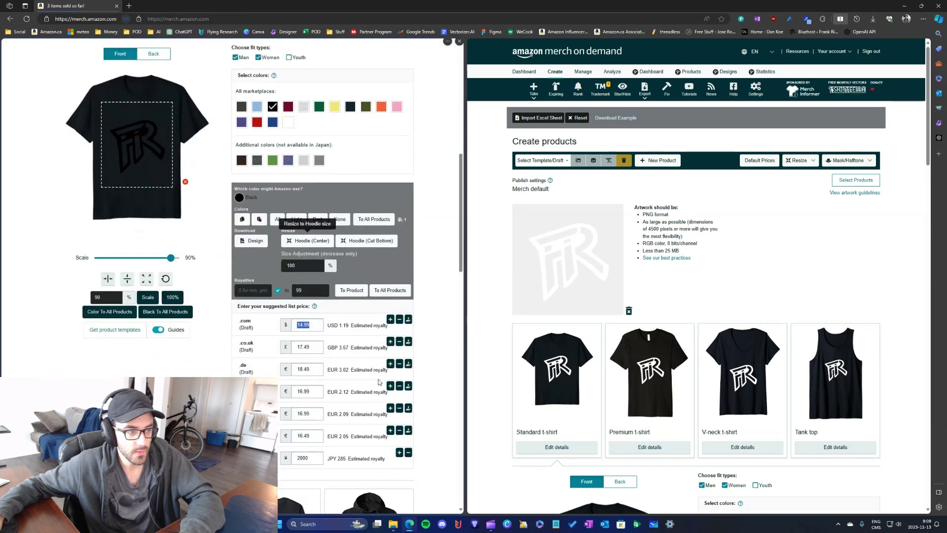
scroll(281, 393, down, 6)
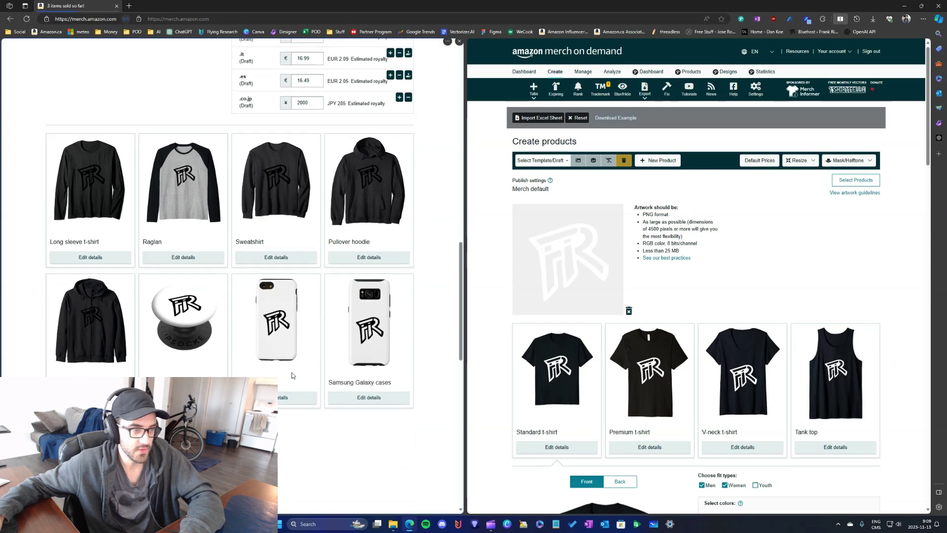
scroll(293, 372, up, 10)
scroll(294, 373, up, 1)
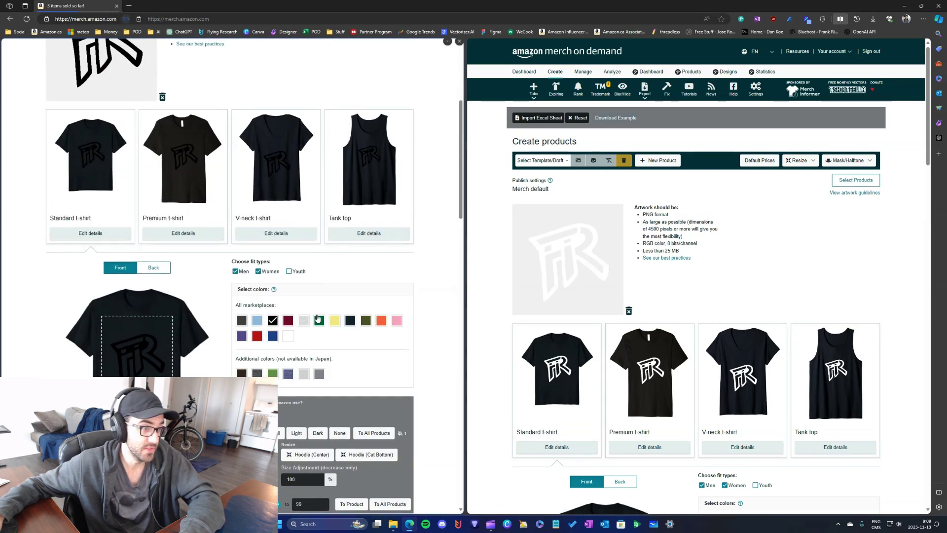
scroll(388, 268, down, 5)
double_click(311, 399)
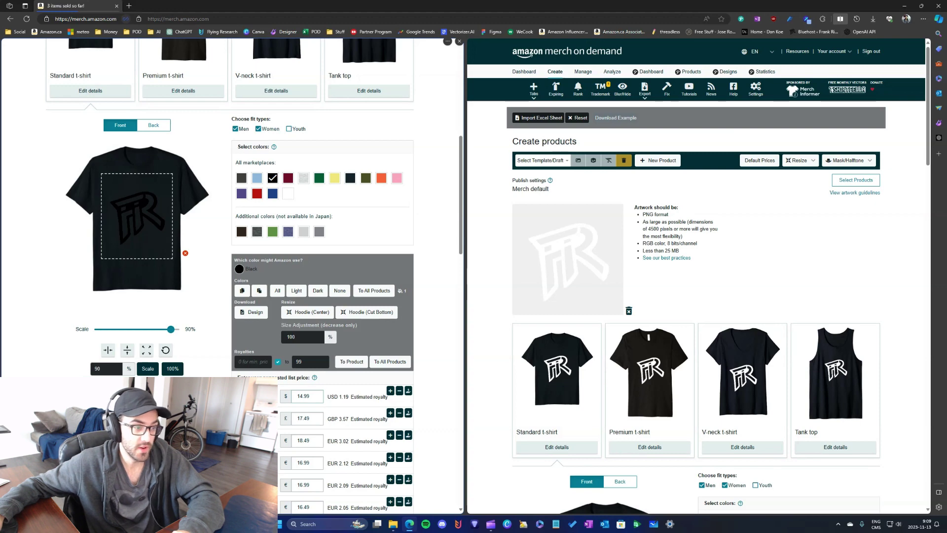
scroll(140, 304, up, 4)
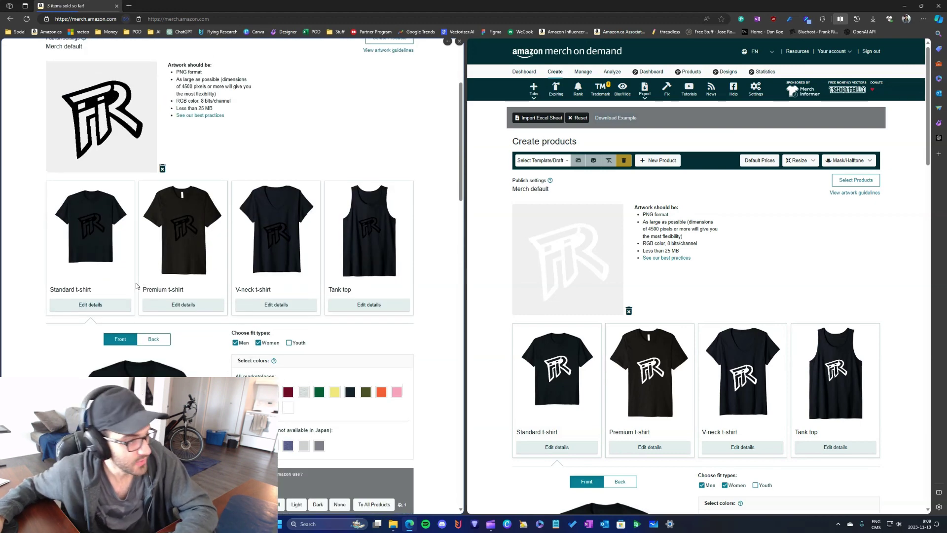
scroll(304, 274, up, 3)
Step: Load the LIGHT 14.99 draft onto the black-logo page's products
scroll(304, 275, up, 1)
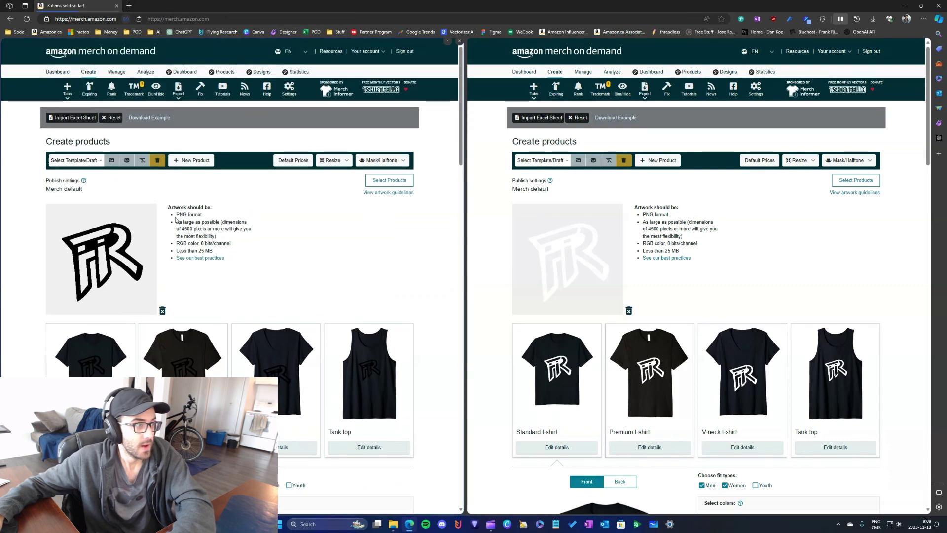
click(74, 160)
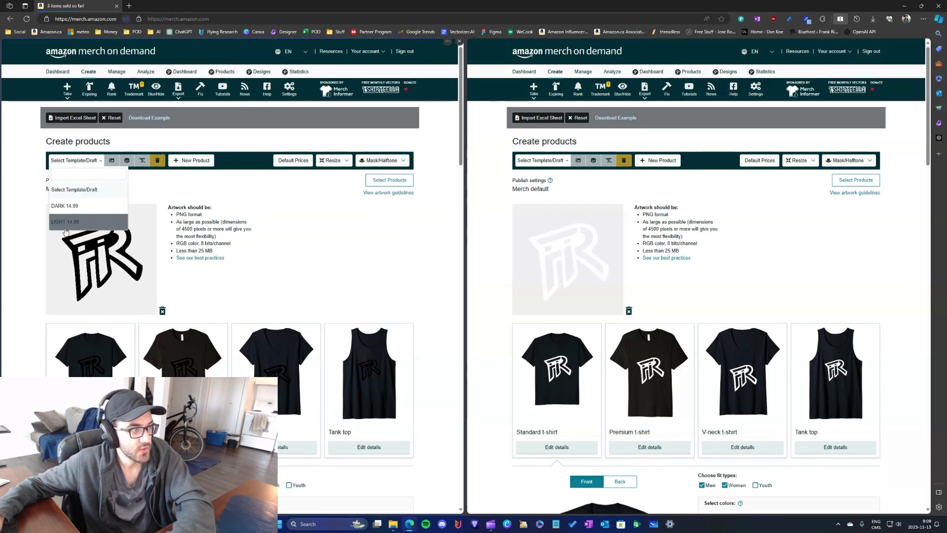
click(88, 222)
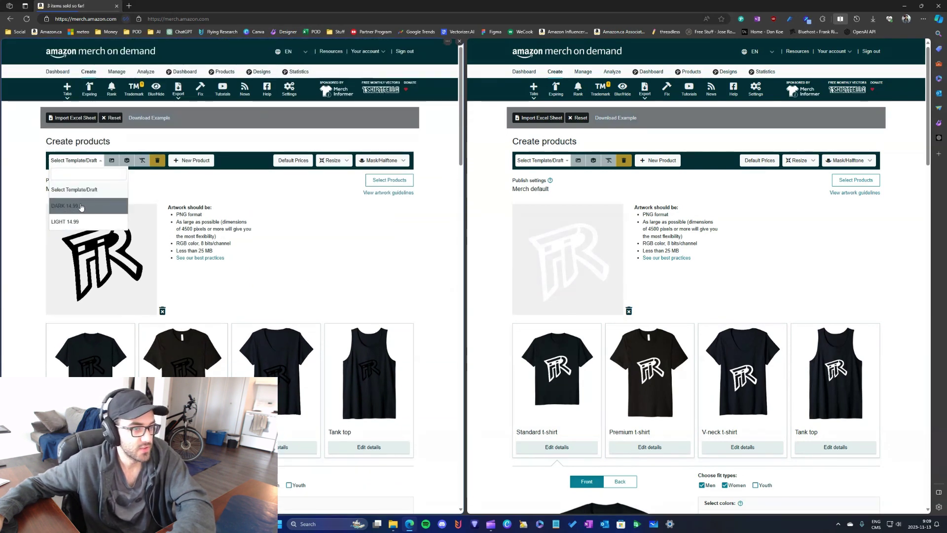
scroll(104, 296, down, 3)
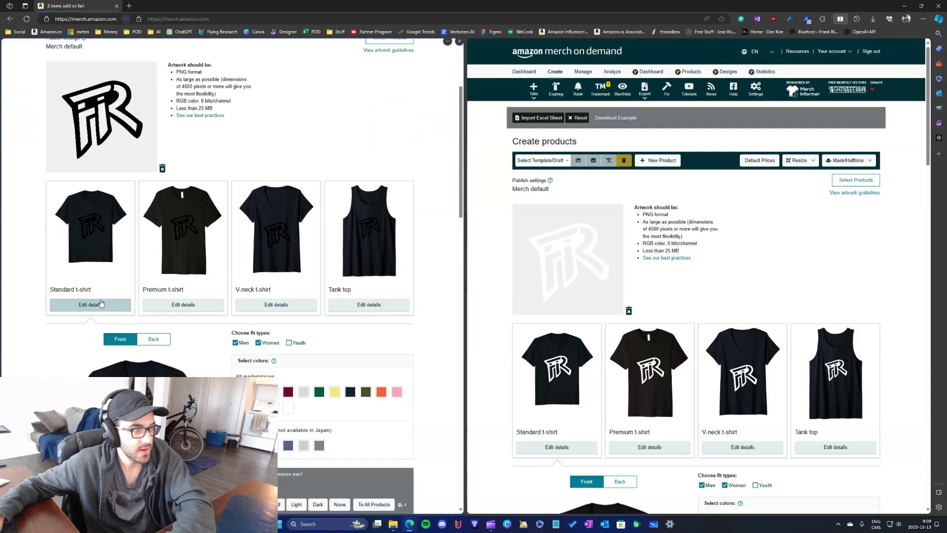
click(90, 305)
Step: Replace the Standard t-shirt's Black with Heather Grey, Dark Heather, purple, light grey, Orange, Light Blue, Royal Blue
click(91, 304)
scroll(128, 276, down, 3)
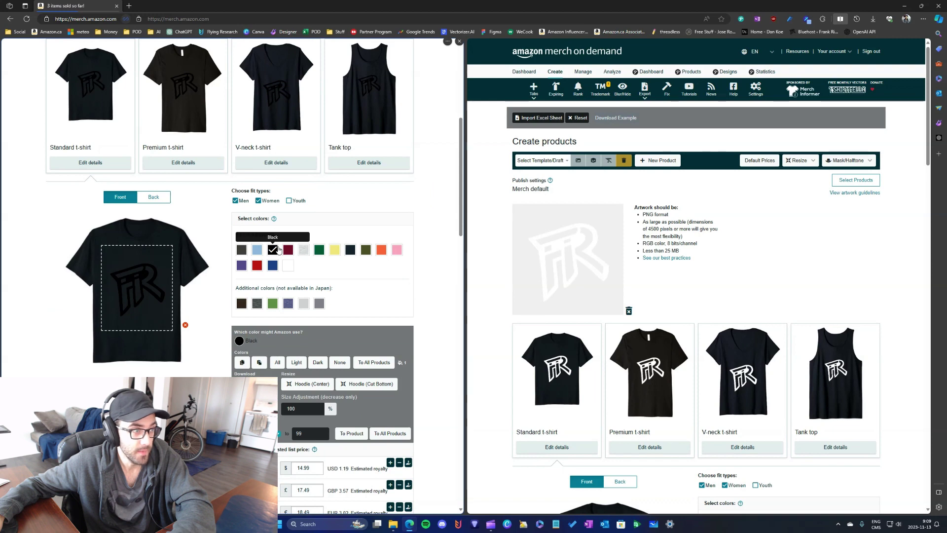
click(273, 251)
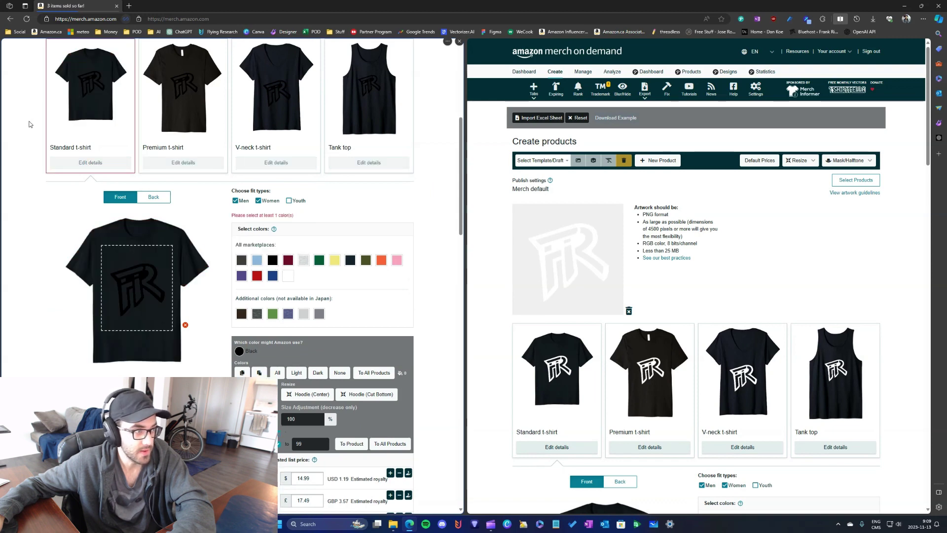
scroll(31, 124, up, 5)
scroll(324, 357, down, 3)
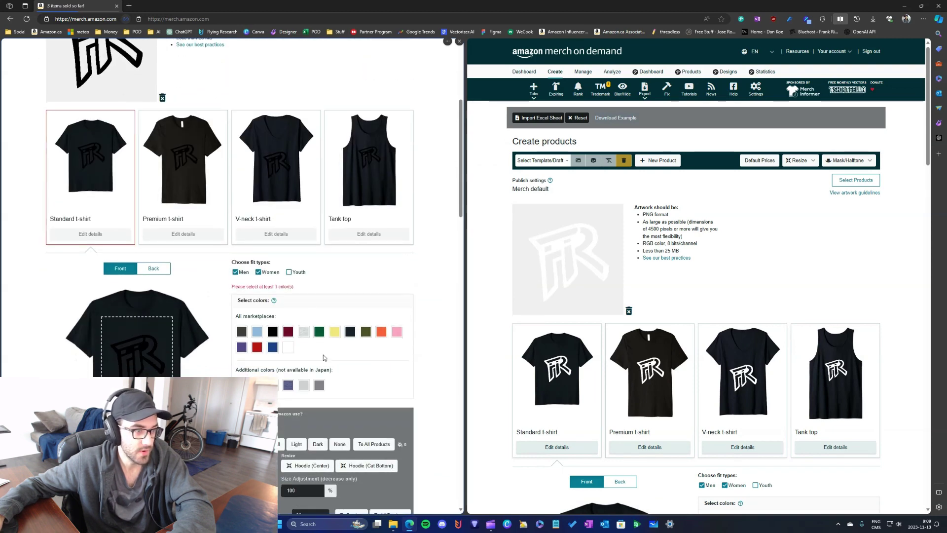
click(288, 347)
click(303, 374)
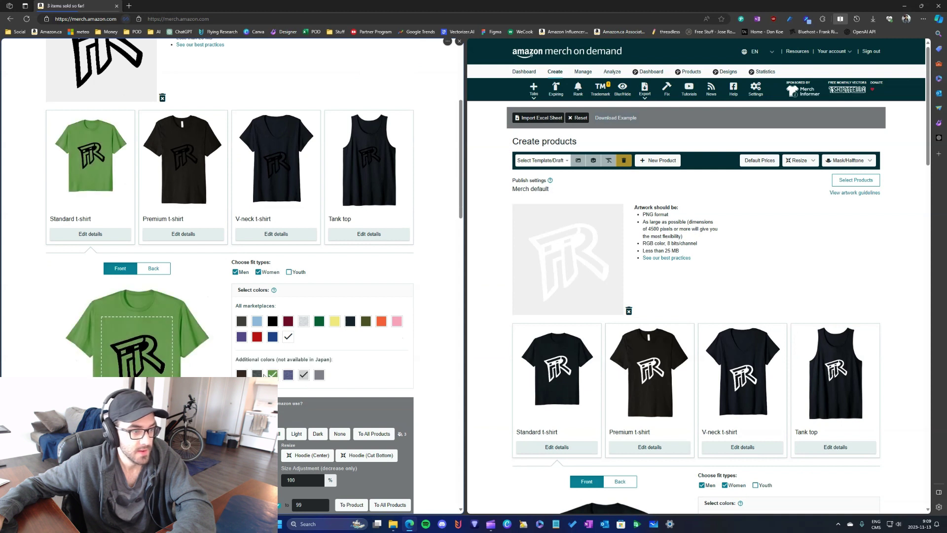
click(257, 374)
click(288, 375)
click(303, 321)
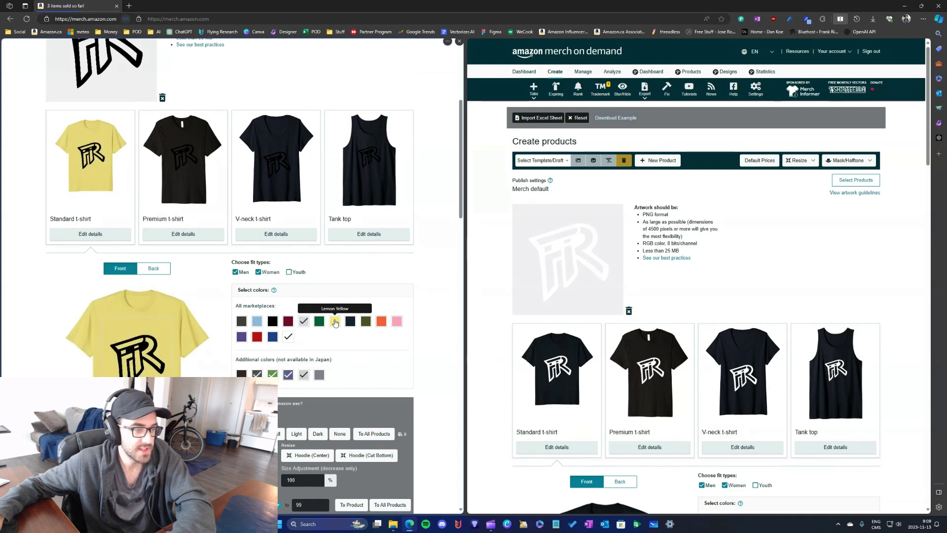
click(382, 321)
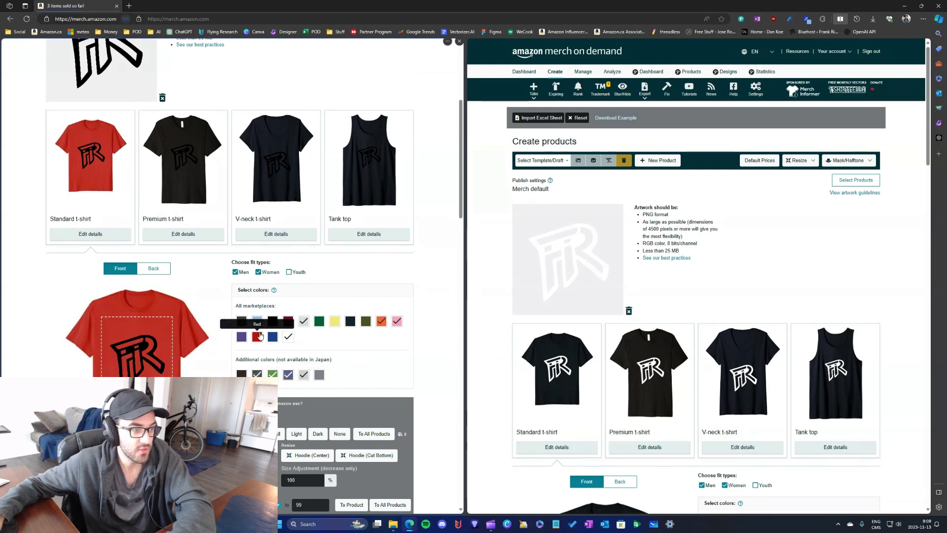
click(257, 321)
click(273, 337)
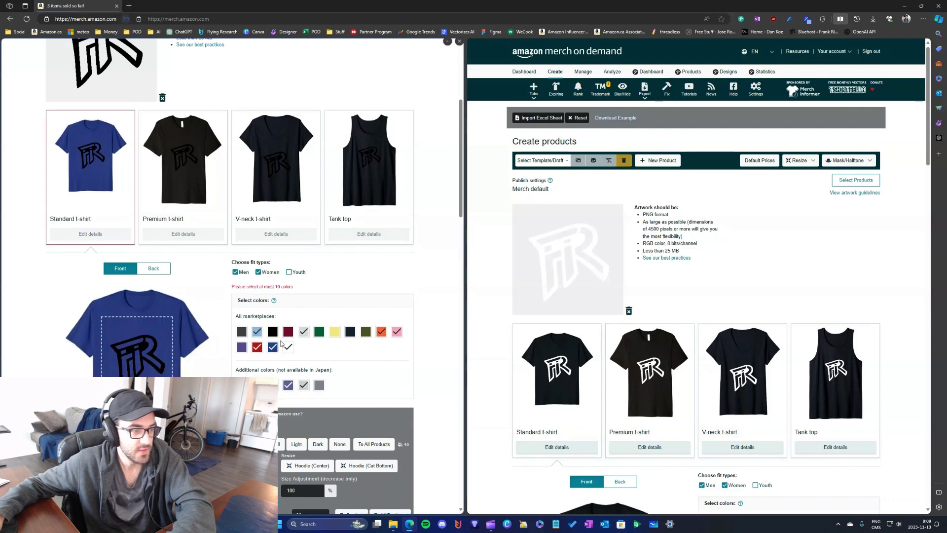
click(287, 339)
click(290, 341)
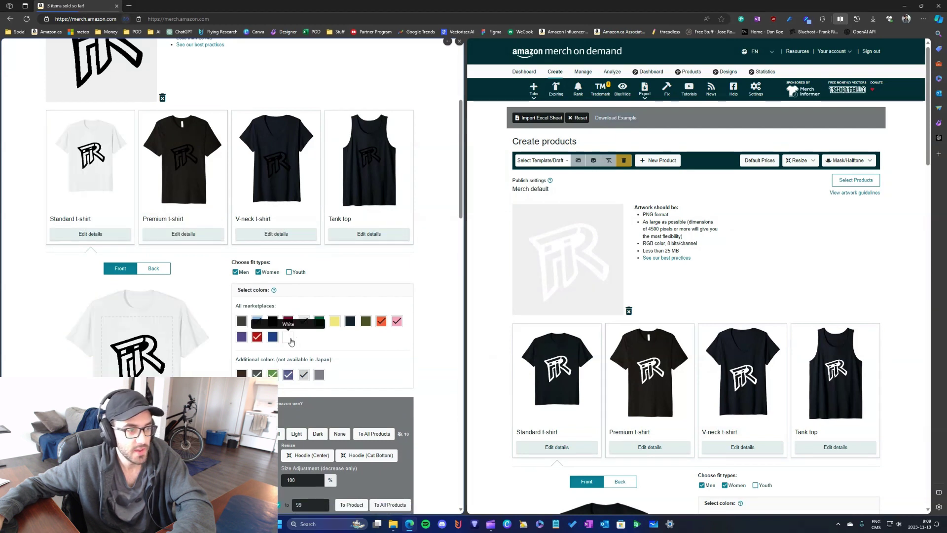
Step: Add Heather Grey, Lemon Yellow, two greys, Grass Green, Red, Purple, Pink and Orange to the Premium t-shirt
click(221, 233)
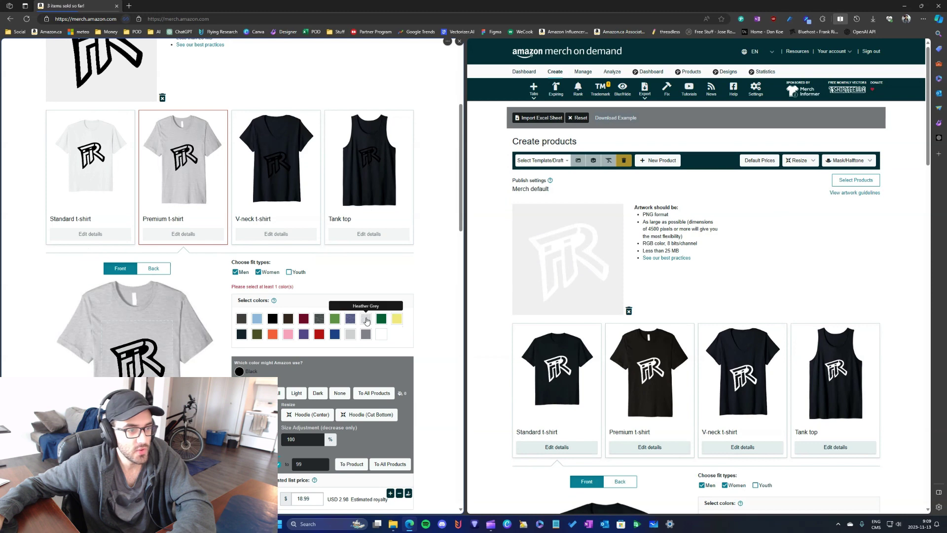
click(367, 321)
click(349, 324)
click(365, 323)
click(381, 323)
click(397, 308)
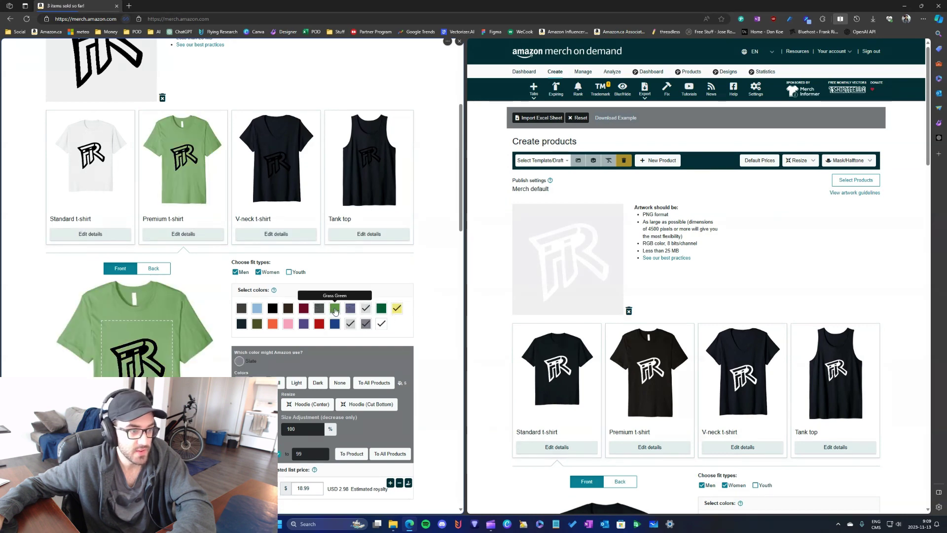
click(335, 310)
click(319, 323)
click(303, 323)
click(288, 324)
click(272, 324)
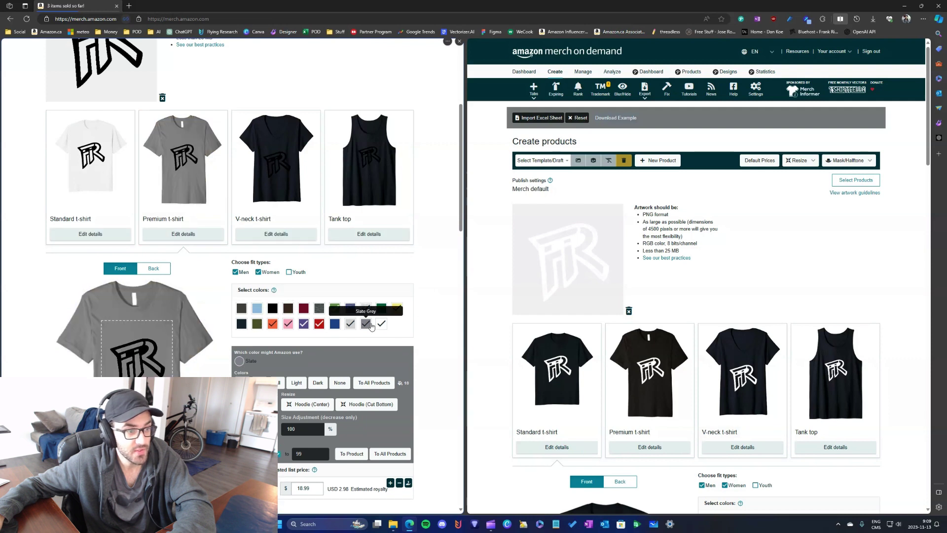
click(382, 326)
Step: Adjust the V-neck t-shirt's swatches so Heather Grey remains selected
click(290, 234)
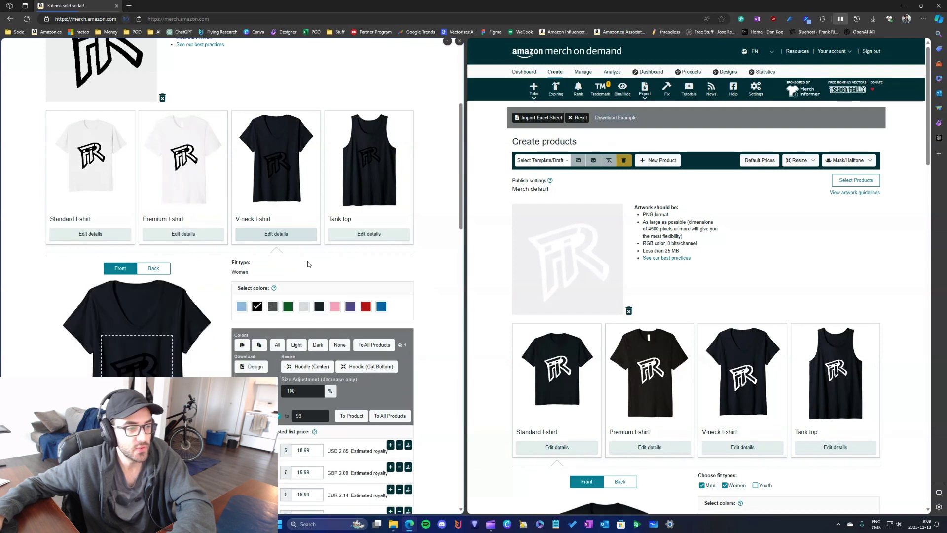
click(242, 314)
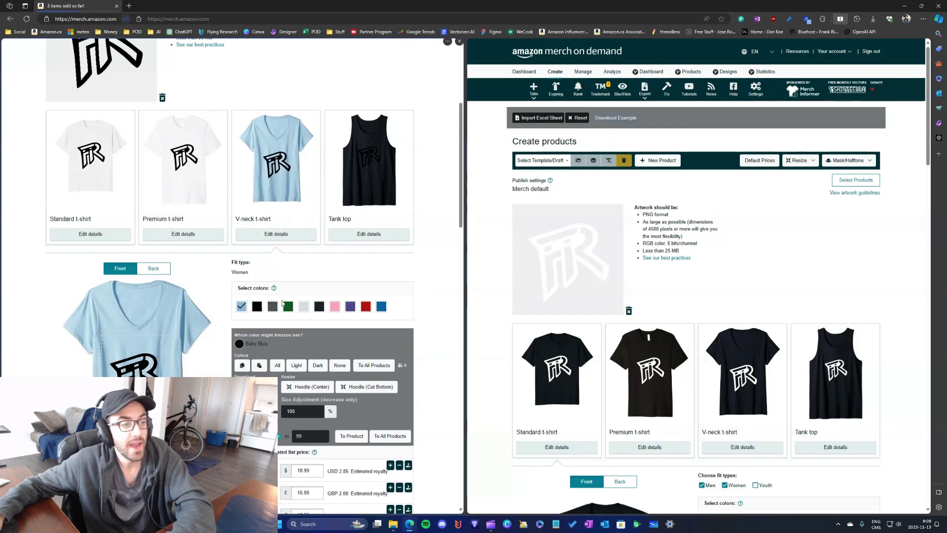
click(303, 306)
click(365, 307)
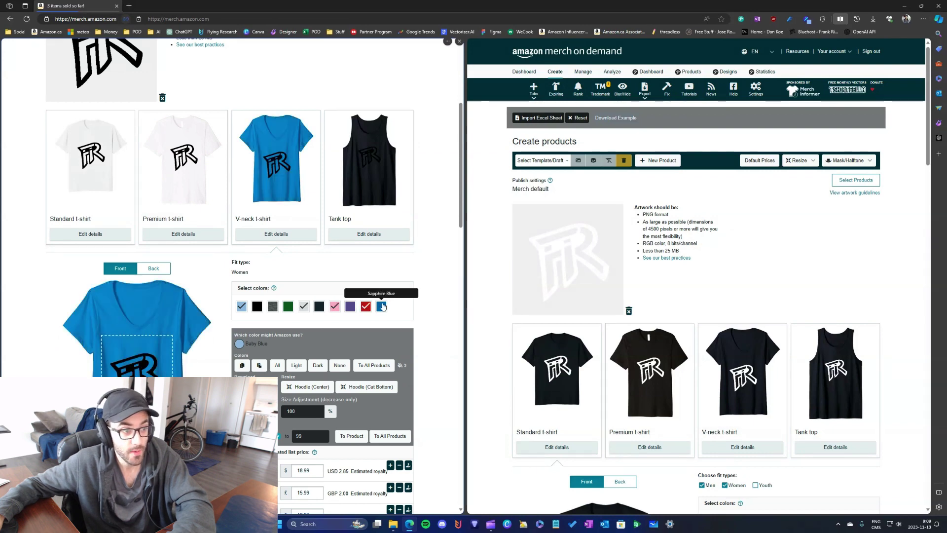
click(381, 306)
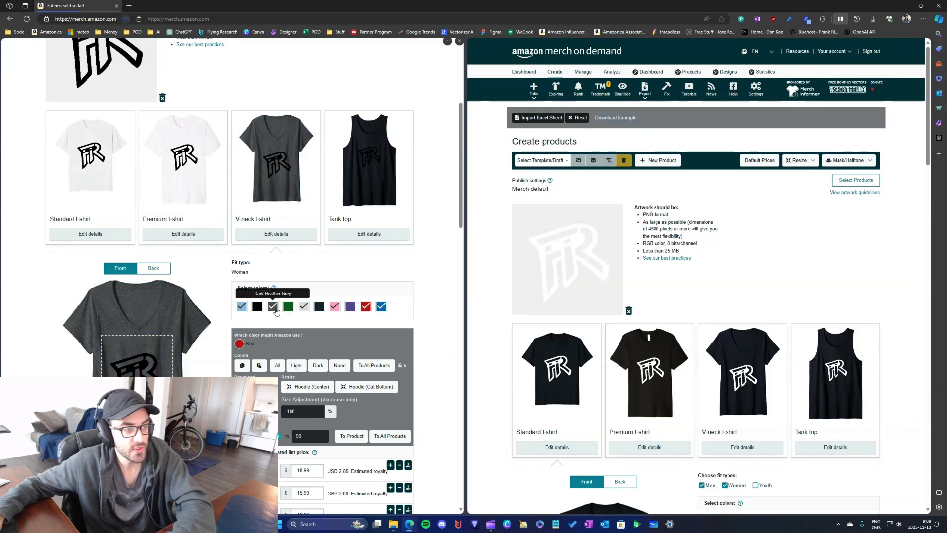
click(273, 307)
click(303, 308)
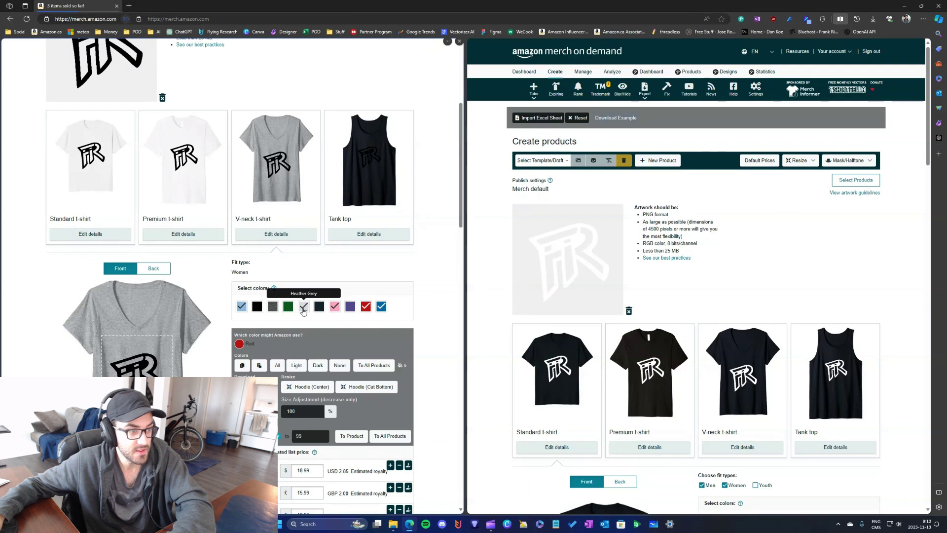
Step: Replace the tank top's Black with Heather Grey, Pink, Red, Navy, Royal and White
click(356, 233)
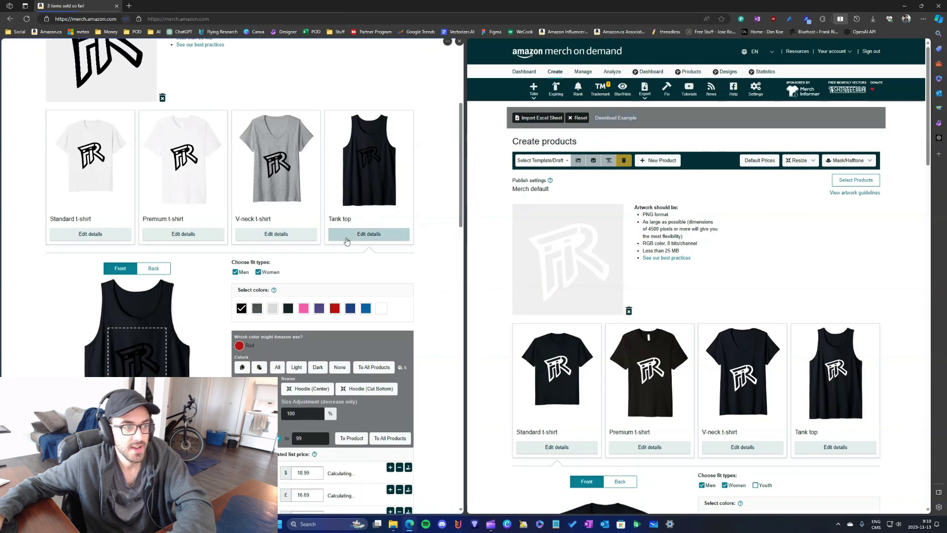
click(241, 308)
click(272, 308)
click(304, 308)
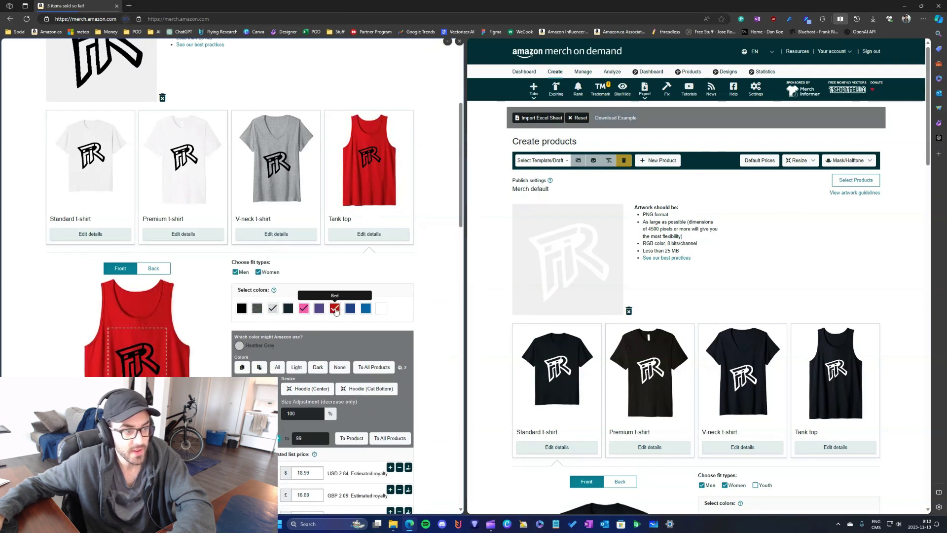
click(335, 309)
click(350, 308)
click(366, 309)
click(381, 309)
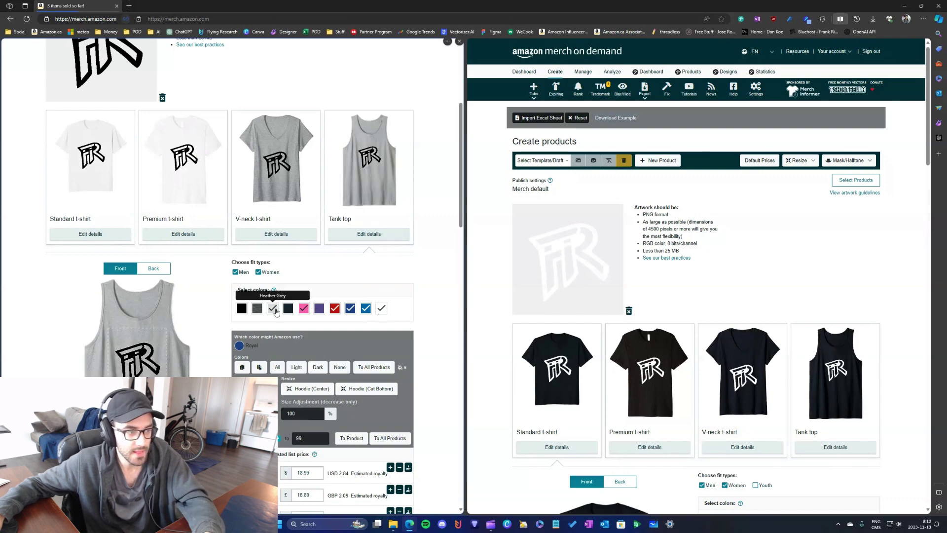
click(366, 233)
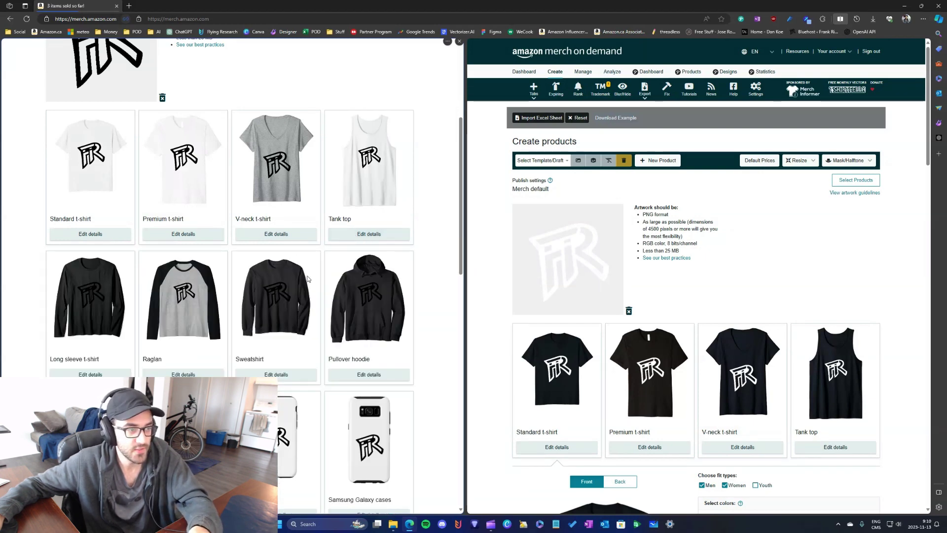
Step: Add Dark Heather Grey and Heather Grey to the Long sleeve t-shirt
scroll(308, 278, down, 3)
click(91, 232)
scroll(148, 247, down, 2)
click(242, 266)
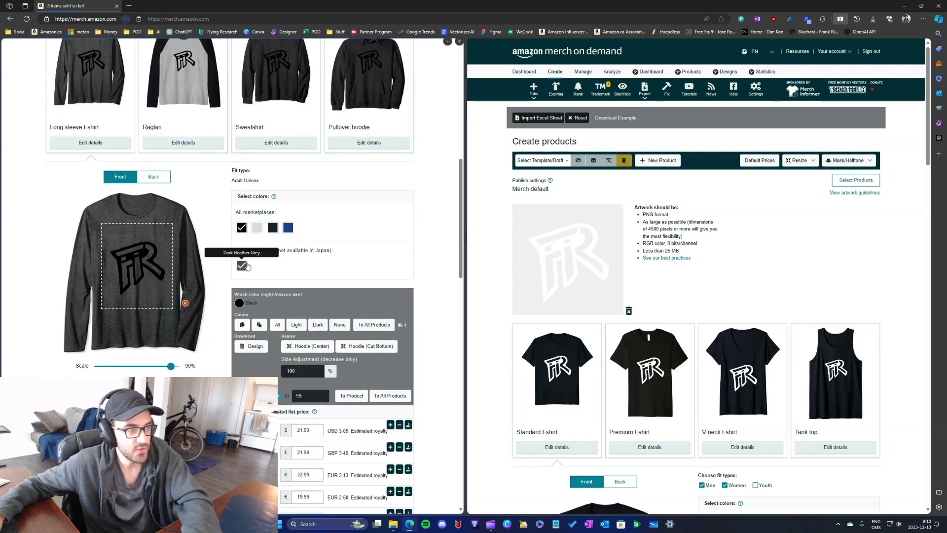
click(257, 228)
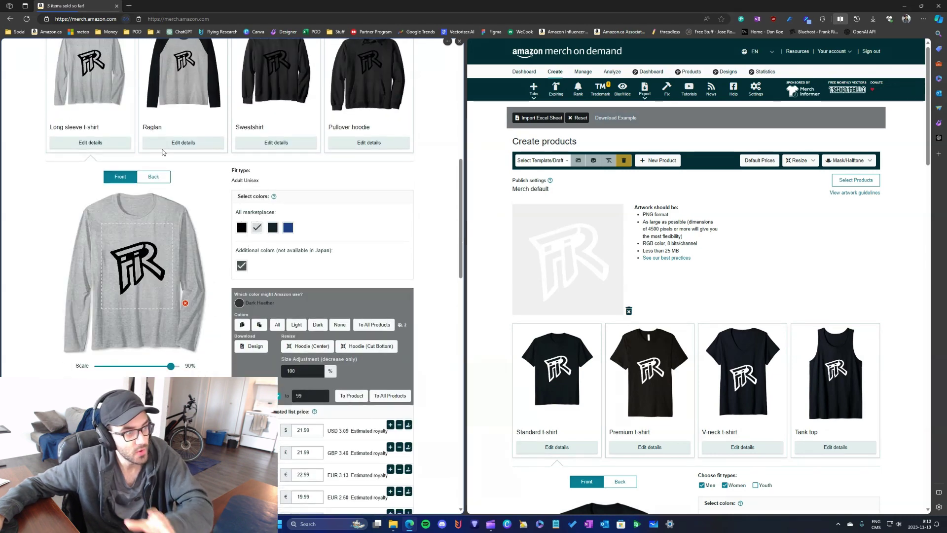
Step: Add Dark Heather Grey/White, a light grey, a dark and a blue colour to the Raglan
click(165, 144)
click(275, 217)
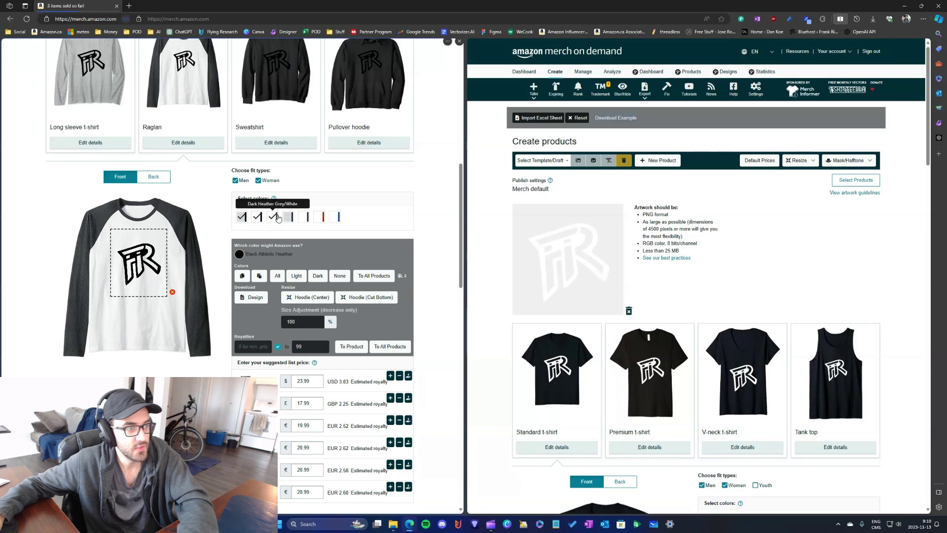
click(288, 217)
click(305, 217)
click(336, 217)
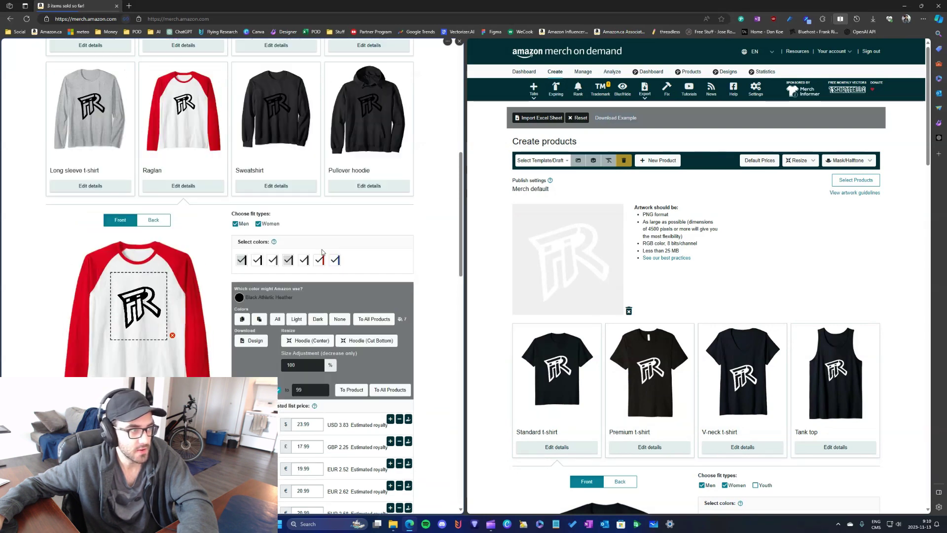
scroll(123, 217, up, 2)
click(86, 214)
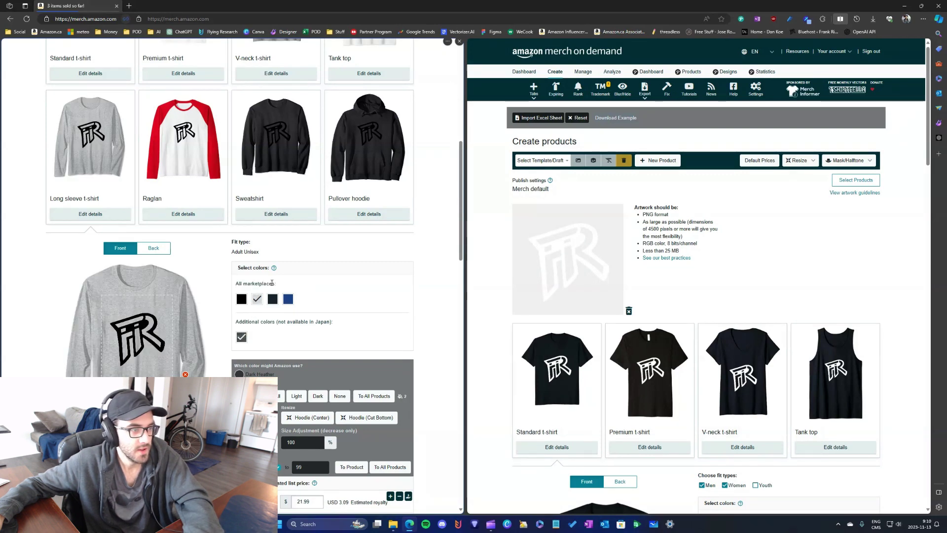
Step: Add Heather Grey to the Sweatshirt, Pullover hoodie and Zip hoodie
click(276, 213)
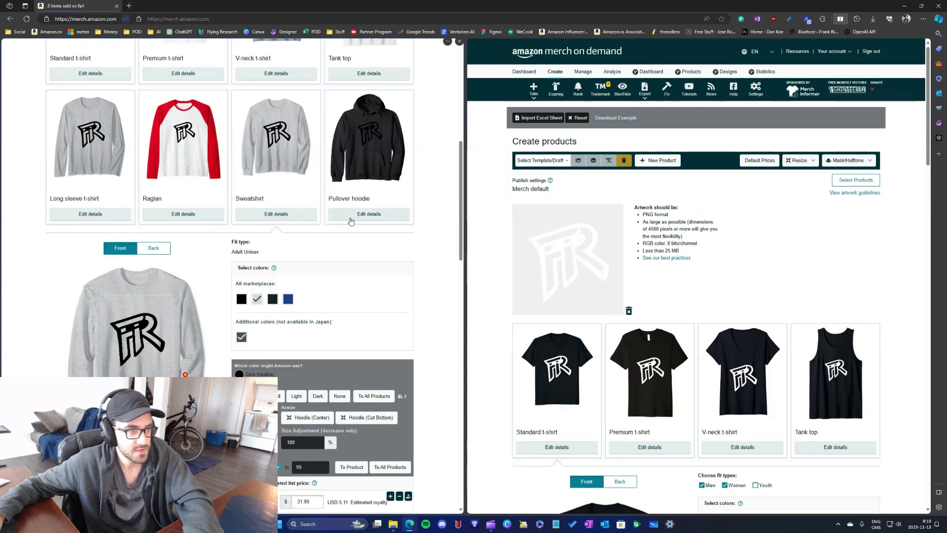
click(369, 214)
click(257, 298)
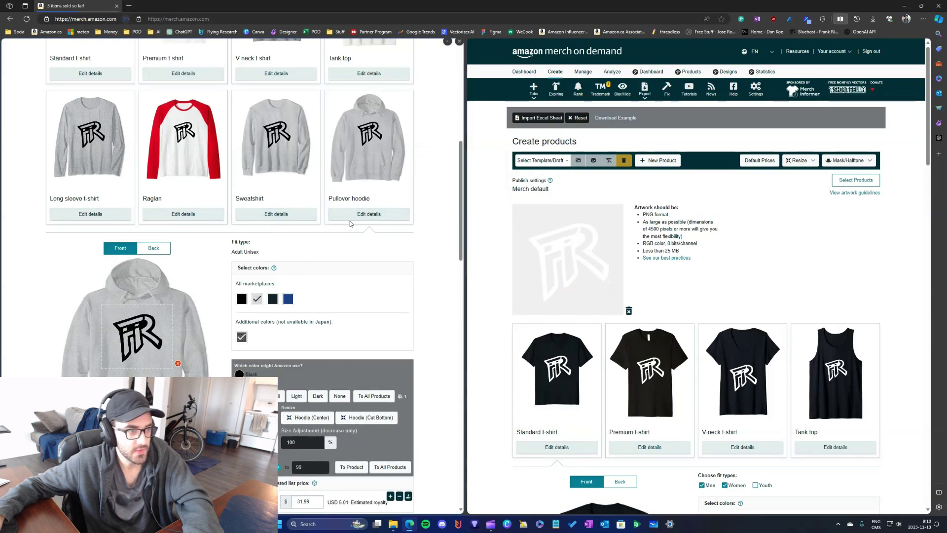
click(342, 215)
click(90, 287)
scroll(148, 296, down, 3)
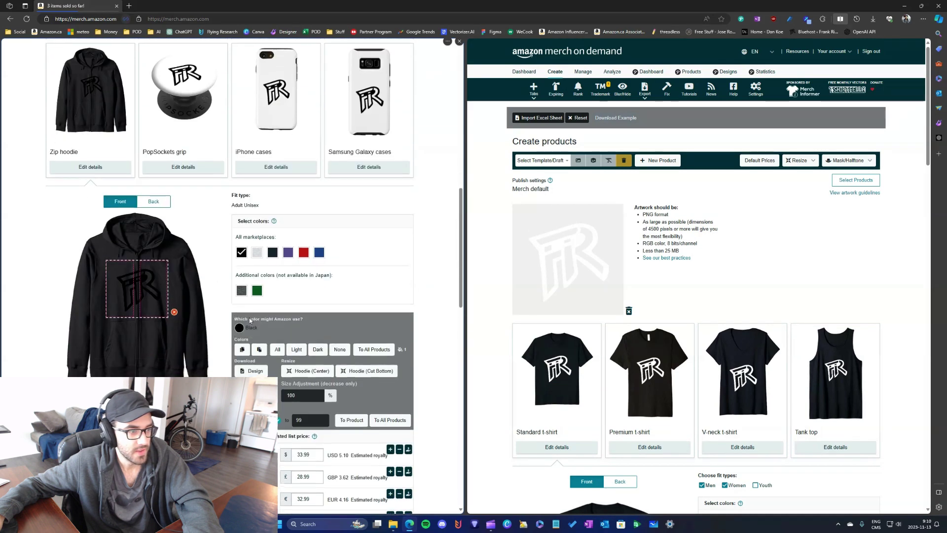
click(242, 248)
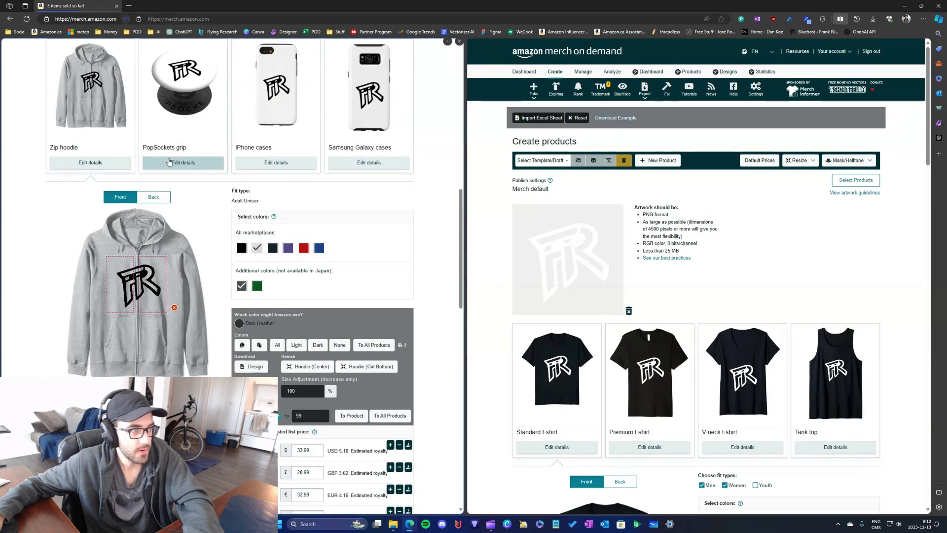
Step: Open the PopSockets grip's design settings
click(183, 162)
scroll(194, 244, up, 3)
scroll(194, 243, down, 3)
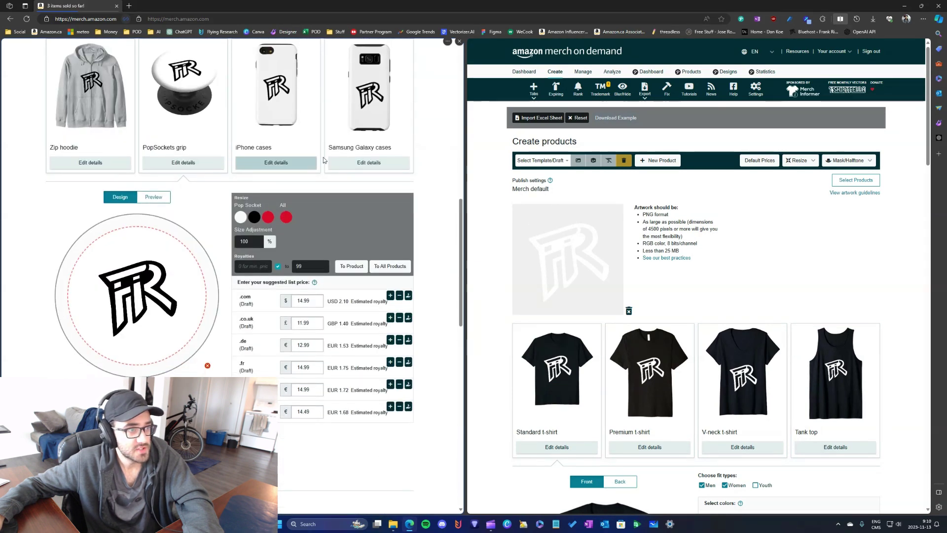
Step: Enlarge the FR logo on the PopSockets grip from 6% to 8% scale
click(183, 162)
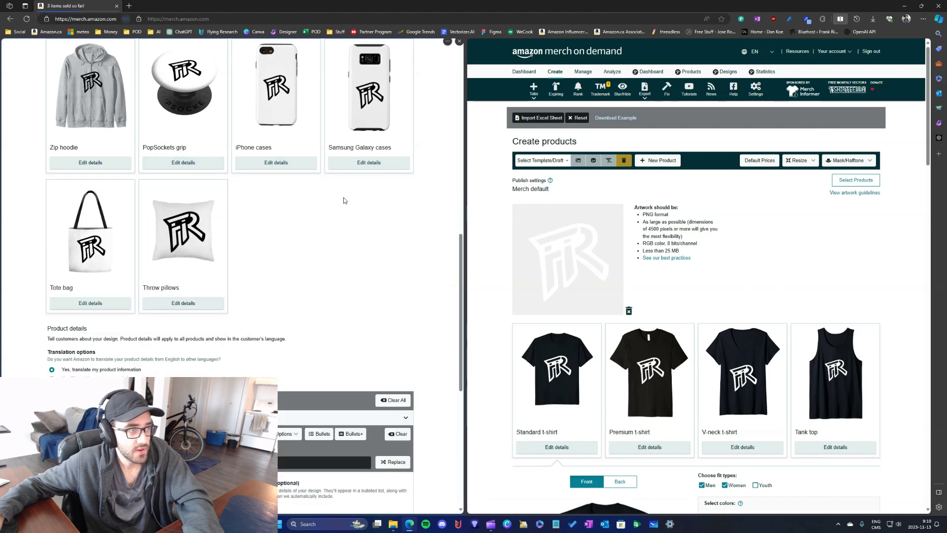
click(183, 162)
scroll(215, 315, down, 1)
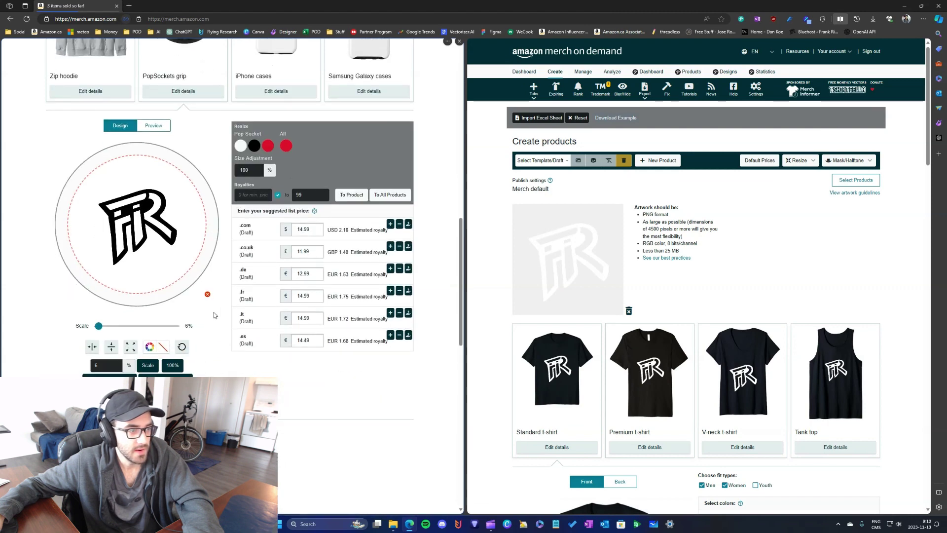
double_click(191, 326)
click(191, 325)
double_click(191, 326)
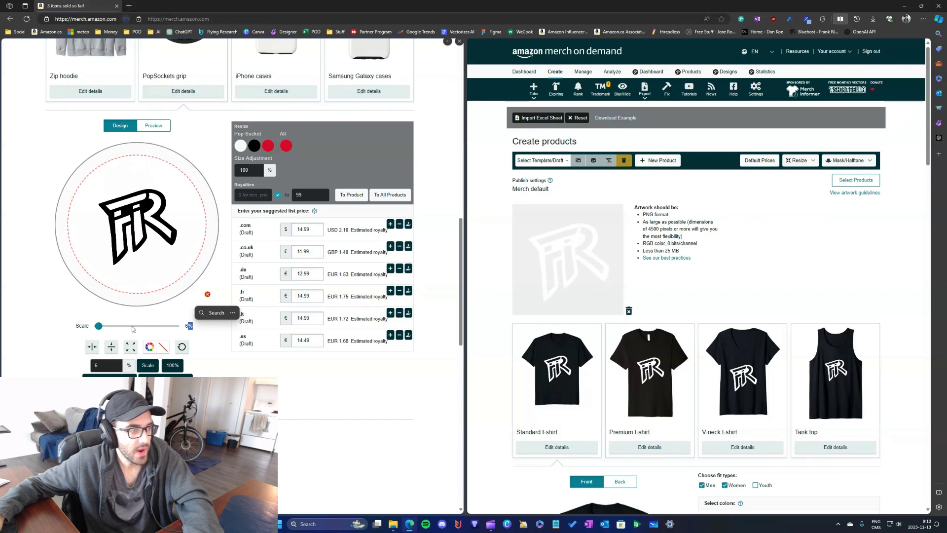
drag(98, 326, 100, 325)
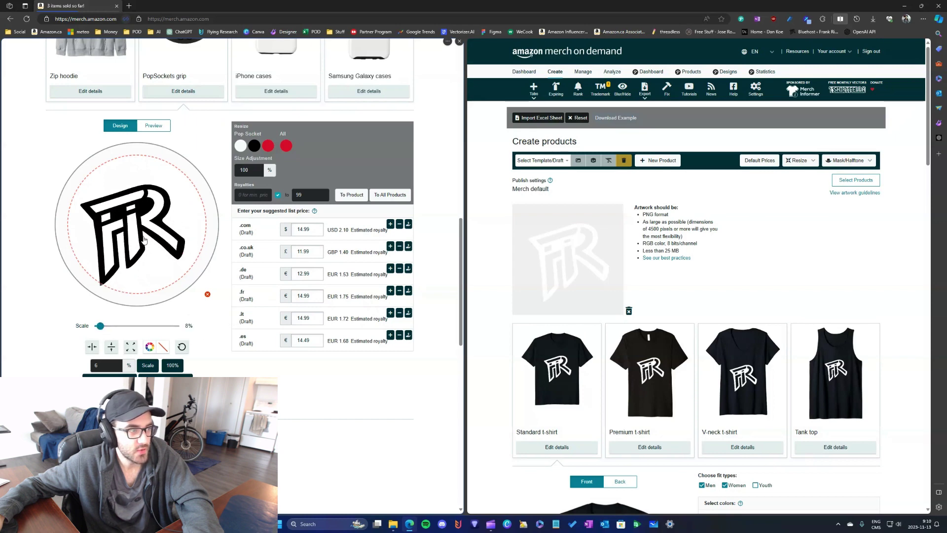
Step: Centre the logo in the PopSockets circle and collapse the grip settings
drag(144, 240, 148, 228)
click(92, 346)
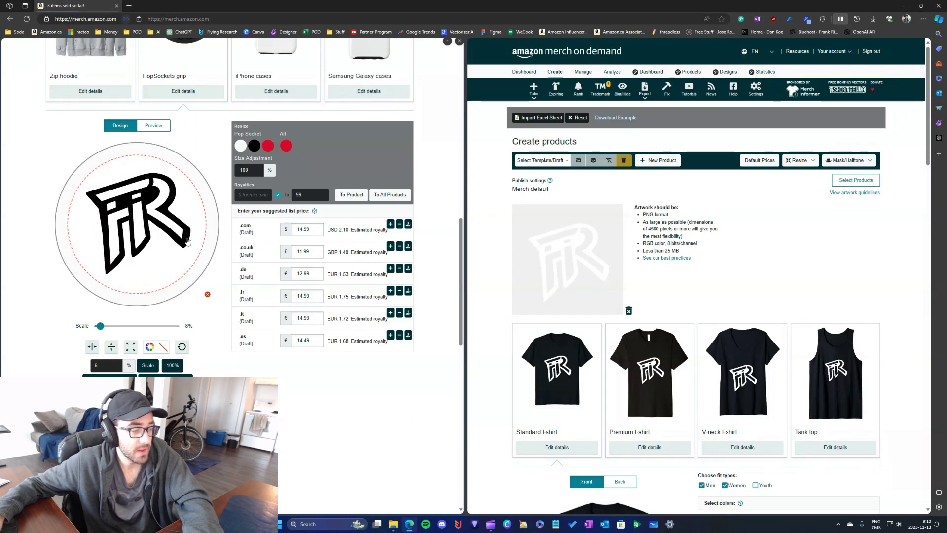
scroll(188, 240, up, 10)
scroll(149, 262, down, 9)
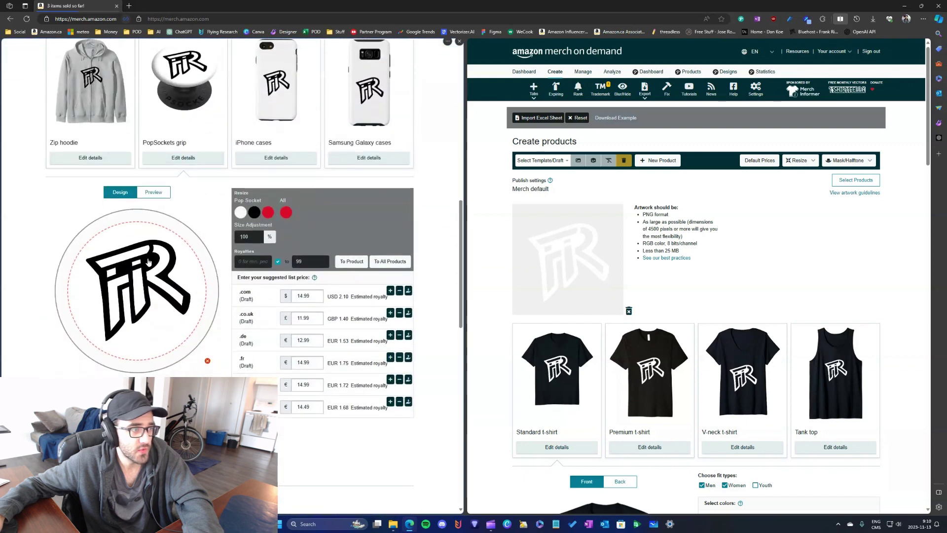
click(183, 158)
click(191, 162)
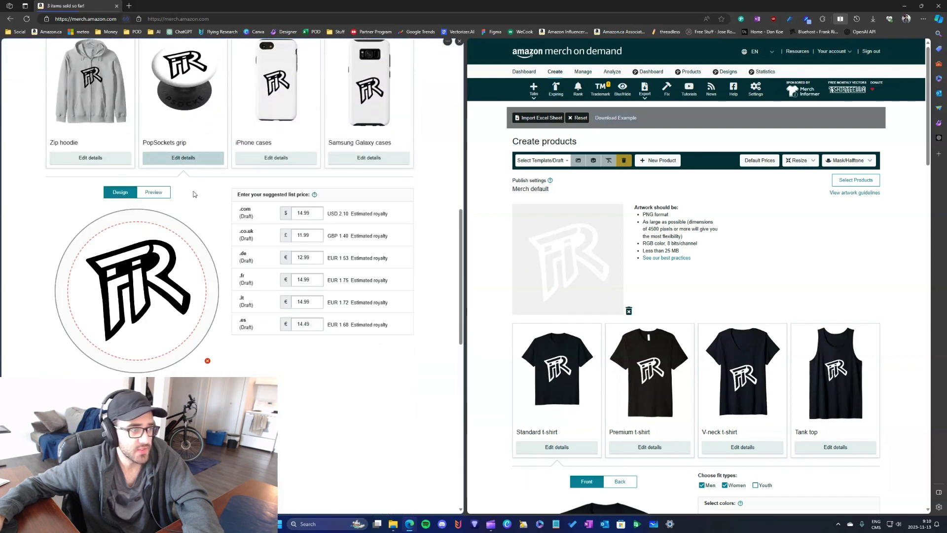
click(178, 166)
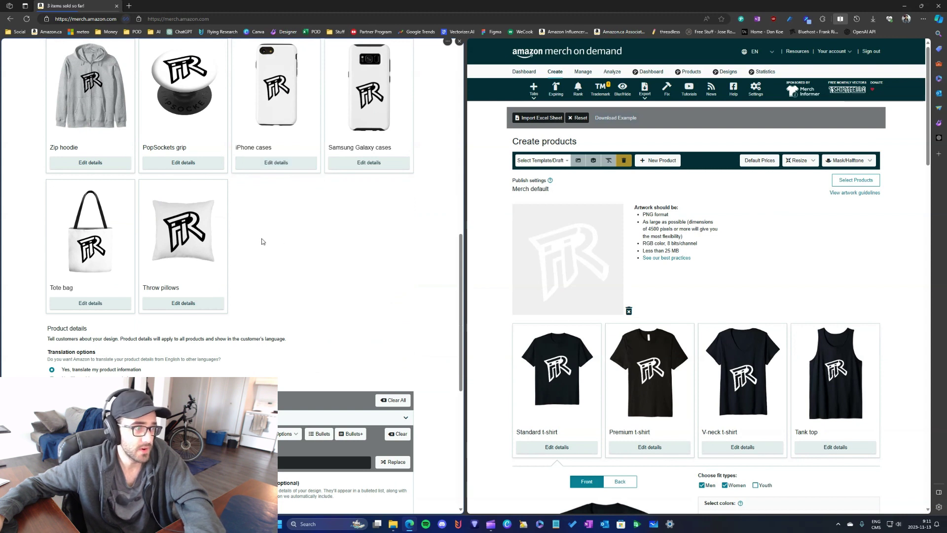
click(188, 163)
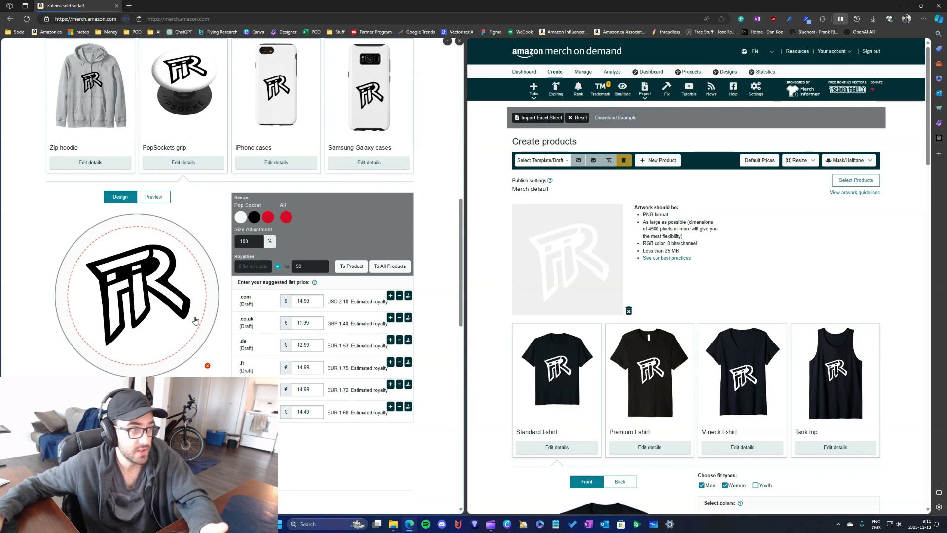
click(183, 162)
Step: Open the Standard t-shirt's colour settings on the black-logo page
scroll(335, 249, up, 10)
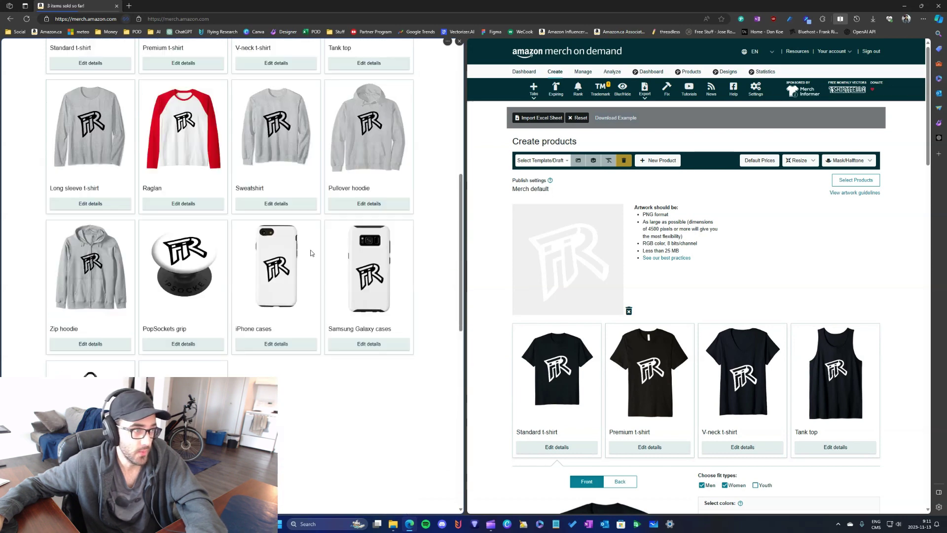
scroll(336, 249, up, 2)
scroll(625, 189, down, 6)
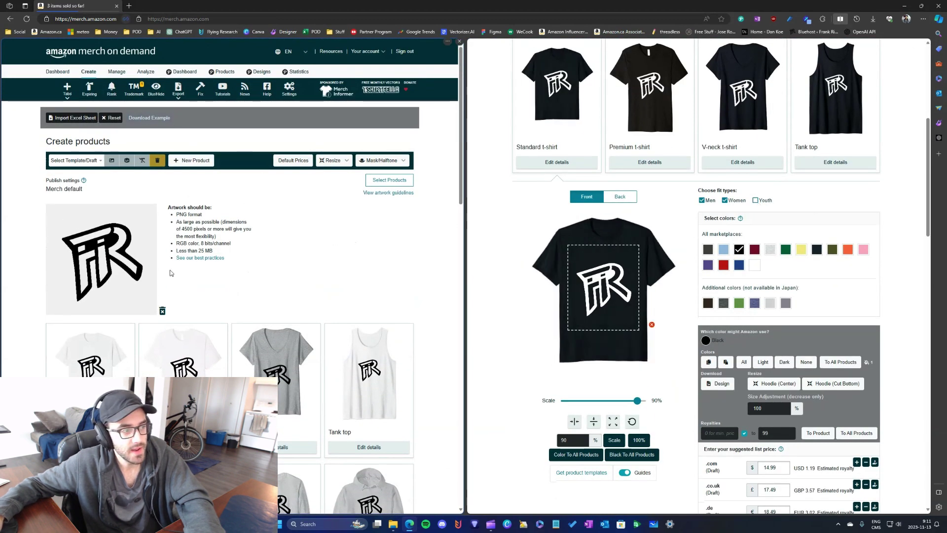
scroll(118, 185, down, 5)
click(113, 167)
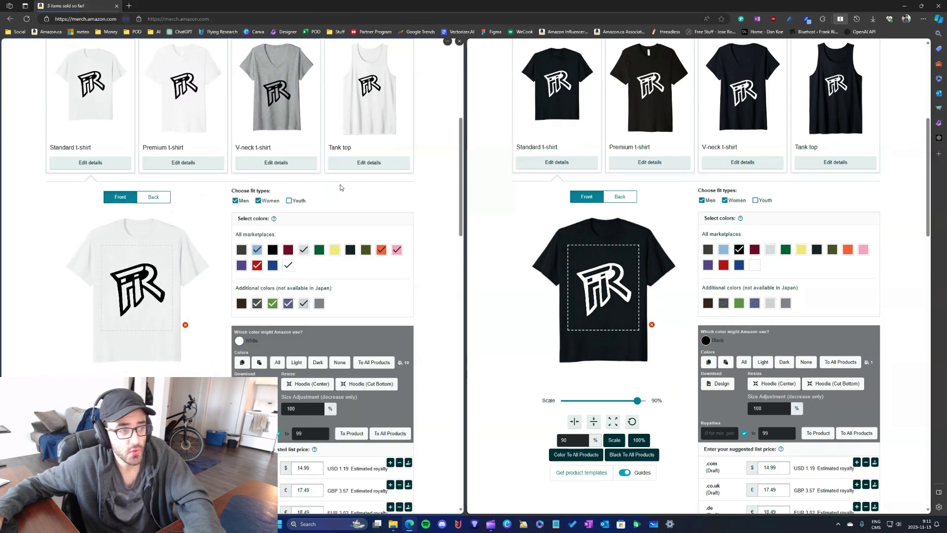
Step: Switch through the Premium and V-neck t-shirt settings, returning to the Standard t-shirt
scroll(79, 250, up, 3)
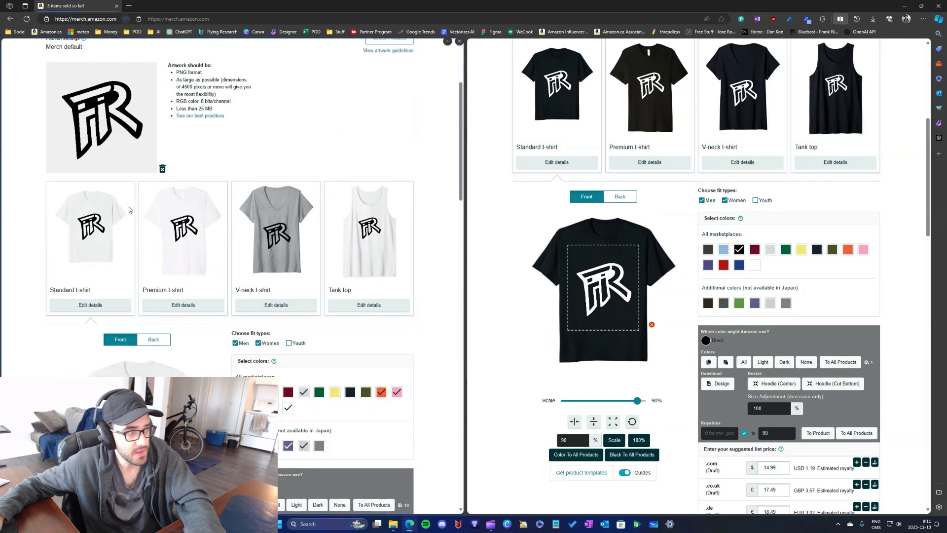
click(183, 305)
scroll(214, 316, down, 1)
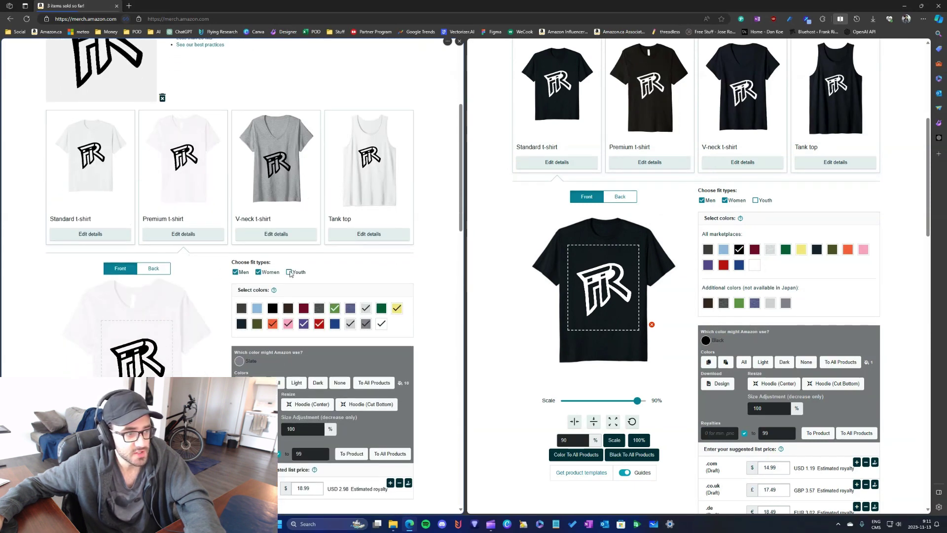
click(279, 235)
click(183, 233)
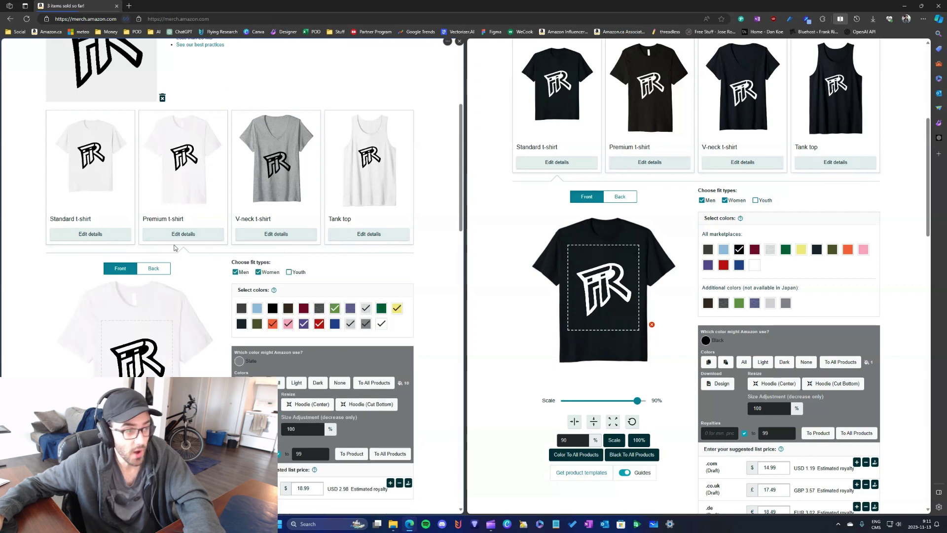
click(108, 234)
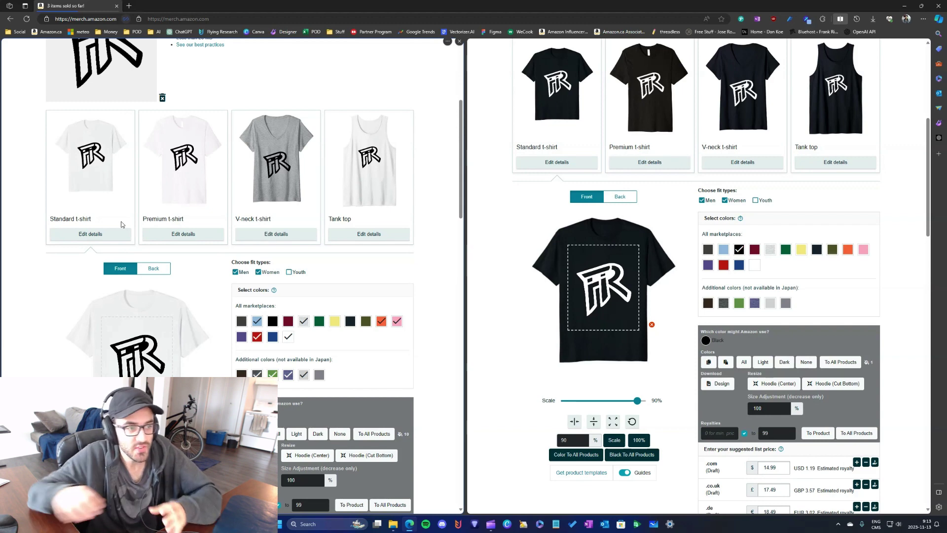
scroll(121, 225, down, 15)
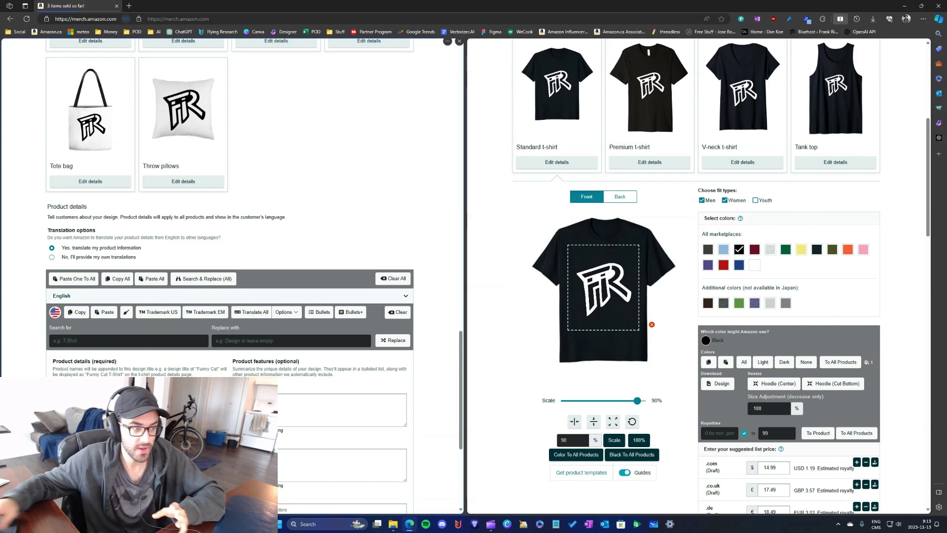
scroll(280, 374, up, 10)
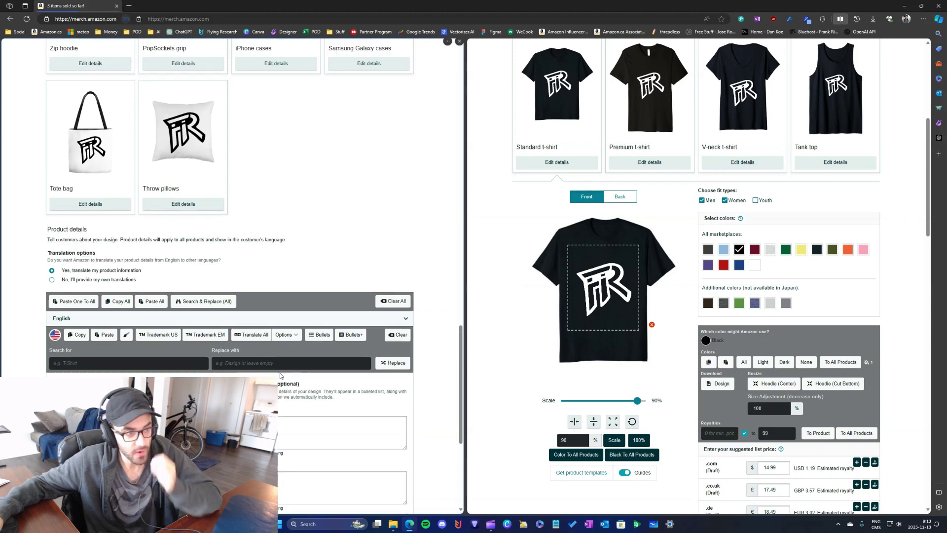
scroll(643, 263, up, 4)
scroll(643, 263, down, 3)
scroll(643, 263, down, 1)
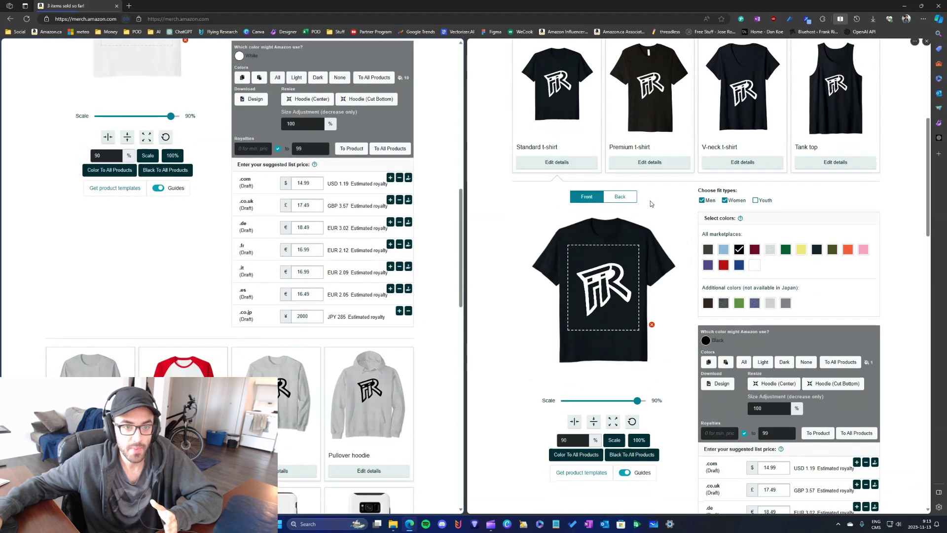
Step: Add purple, royal blue, red, maroon, navy, olive, orange and Dark Heather Grey to the Standard t-shirt
click(709, 266)
click(739, 265)
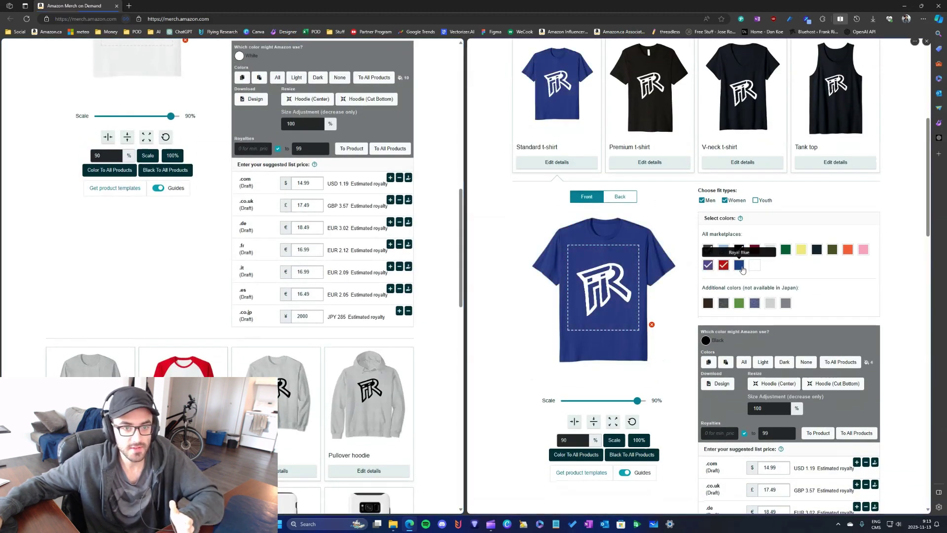
click(724, 265)
click(755, 249)
click(817, 251)
click(832, 249)
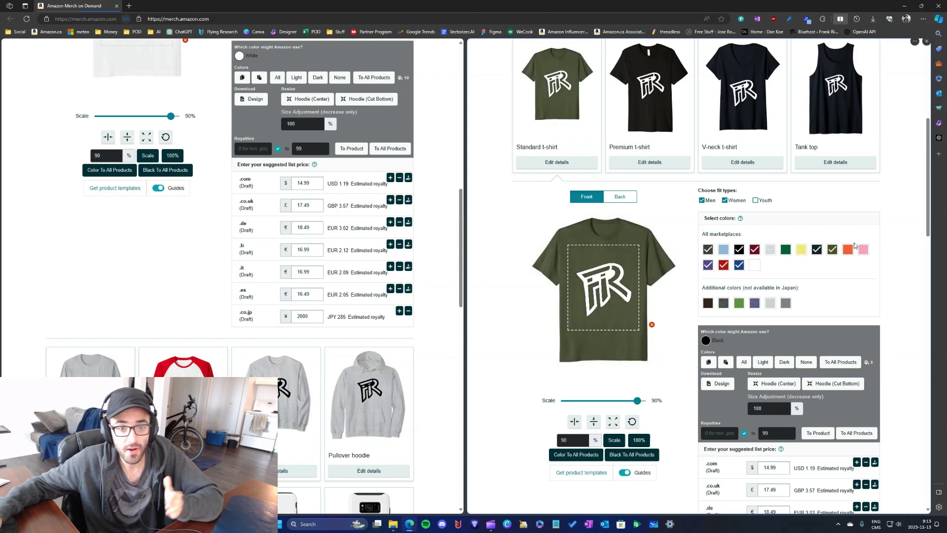
click(848, 249)
click(724, 304)
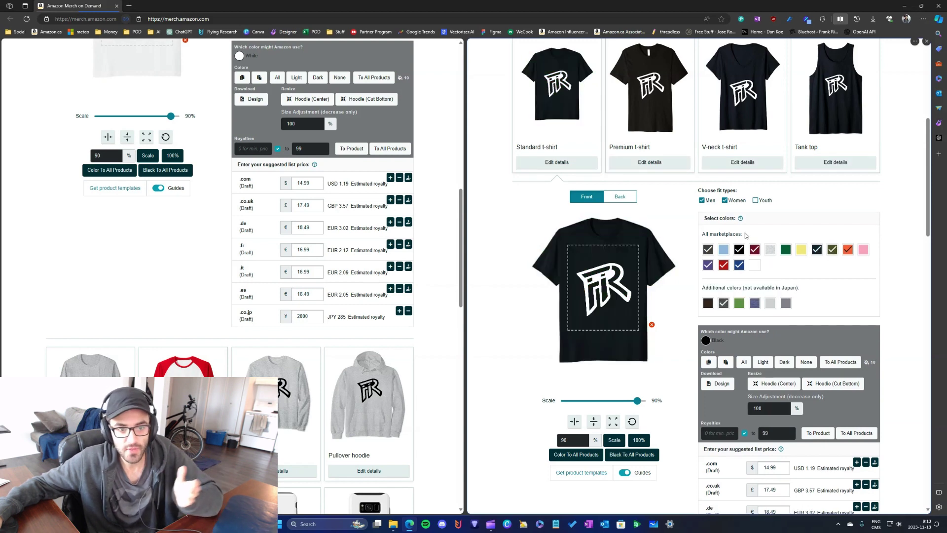
Step: Collapse the Standard t-shirt details on the light page
click(666, 163)
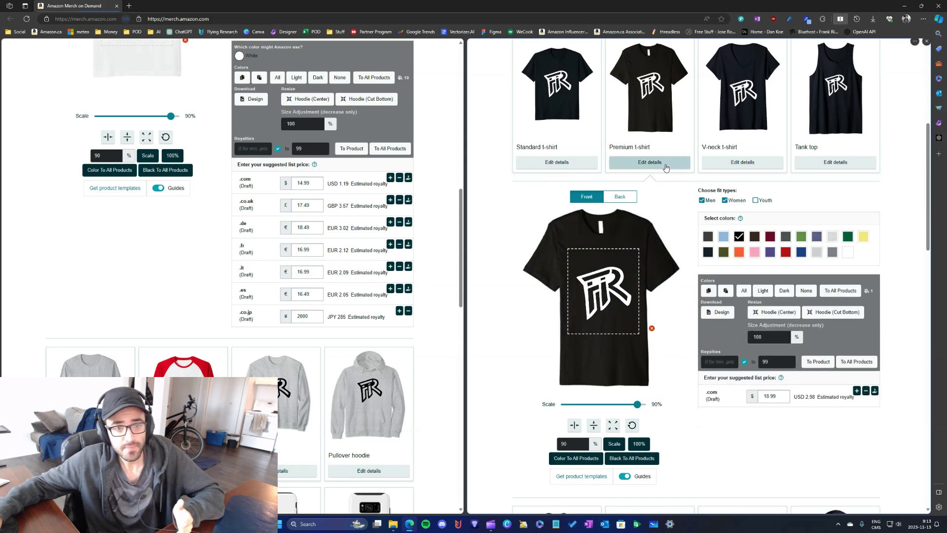
click(565, 169)
scroll(275, 239, up, 8)
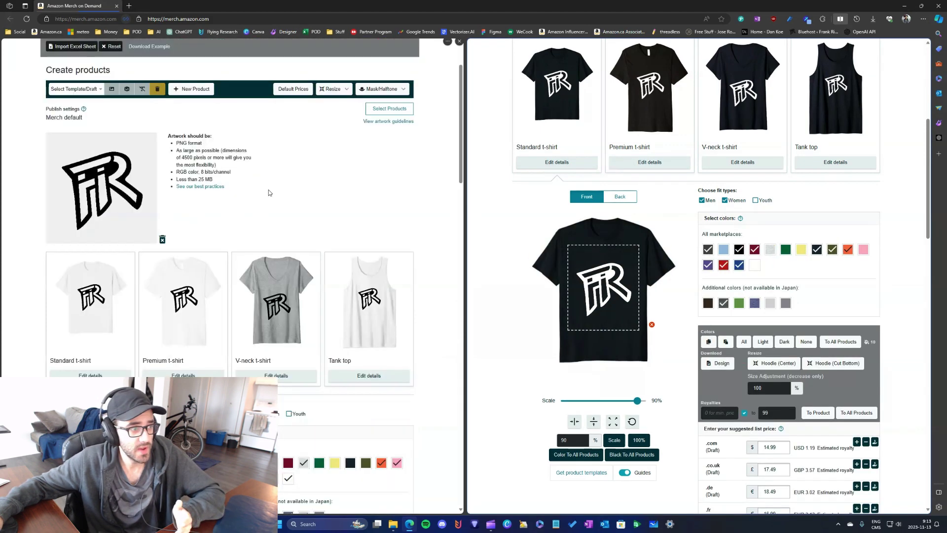
scroll(275, 240, down, 3)
scroll(197, 276, up, 2)
click(100, 313)
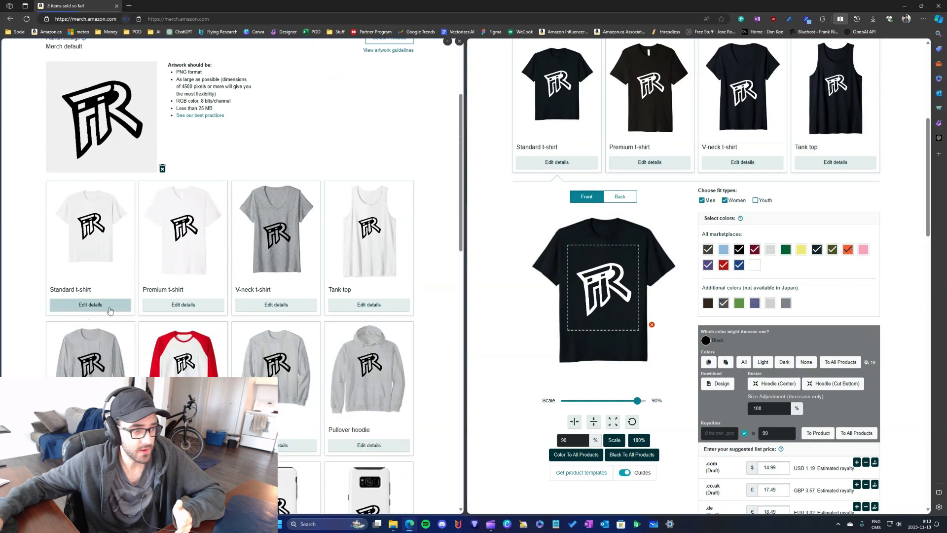
scroll(308, 272, down, 10)
scroll(271, 316, up, 8)
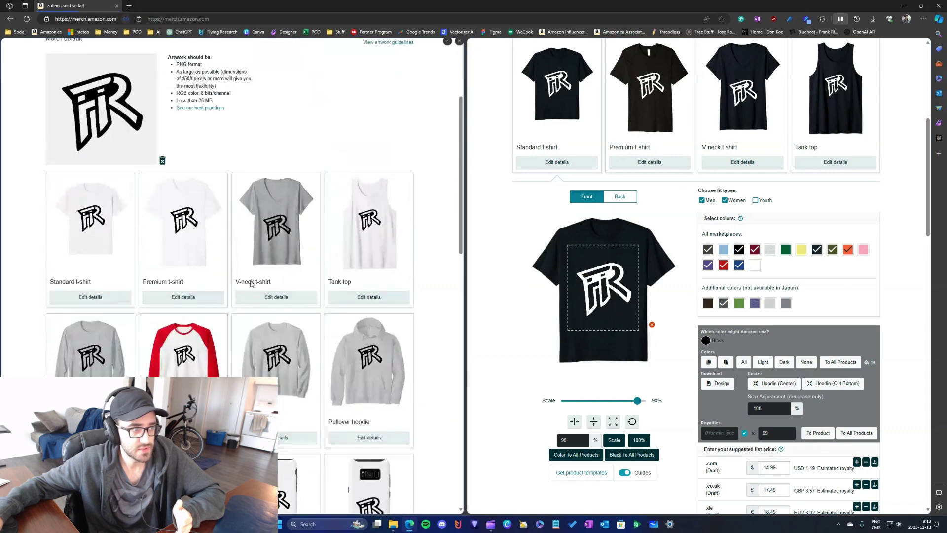
scroll(272, 316, down, 6)
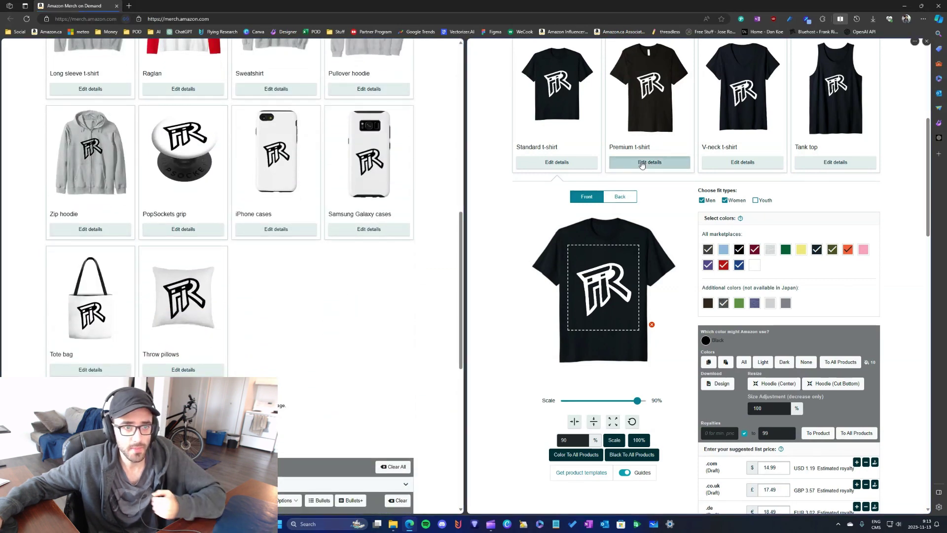
Step: Add asphalt, navy, olive, brown, Cranberry, dark heather, heather blue, royal blue and Kelly Green to the Premium t-shirt
click(641, 163)
click(708, 237)
click(708, 252)
click(724, 251)
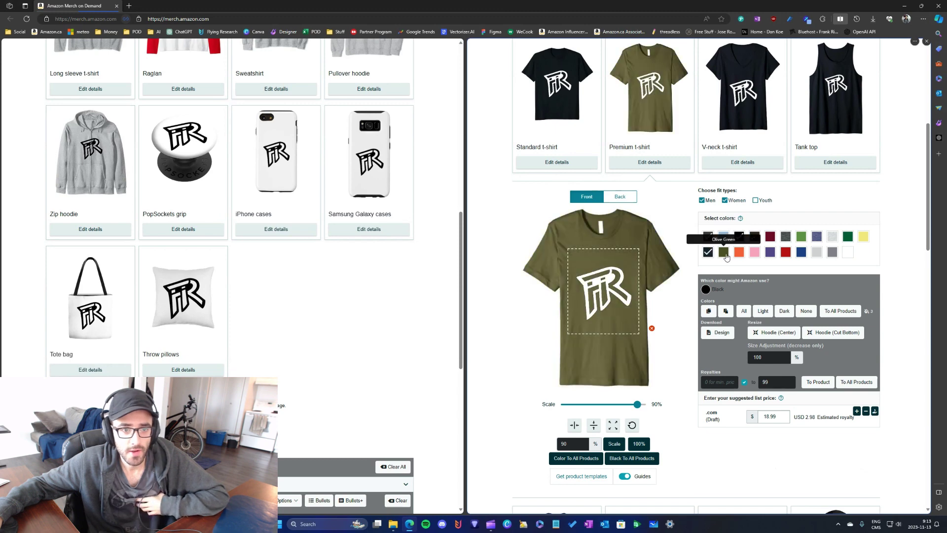
click(754, 237)
click(770, 236)
click(786, 236)
click(802, 251)
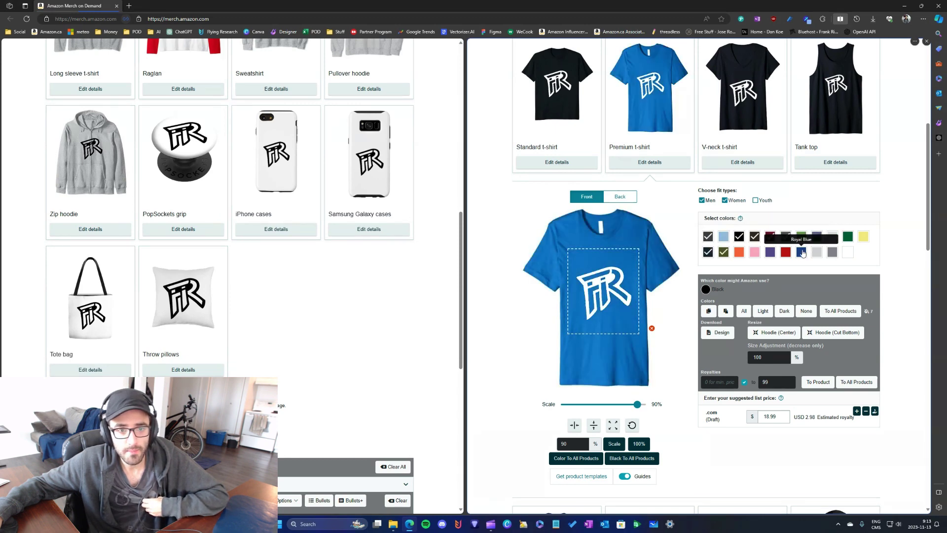
click(817, 236)
click(847, 238)
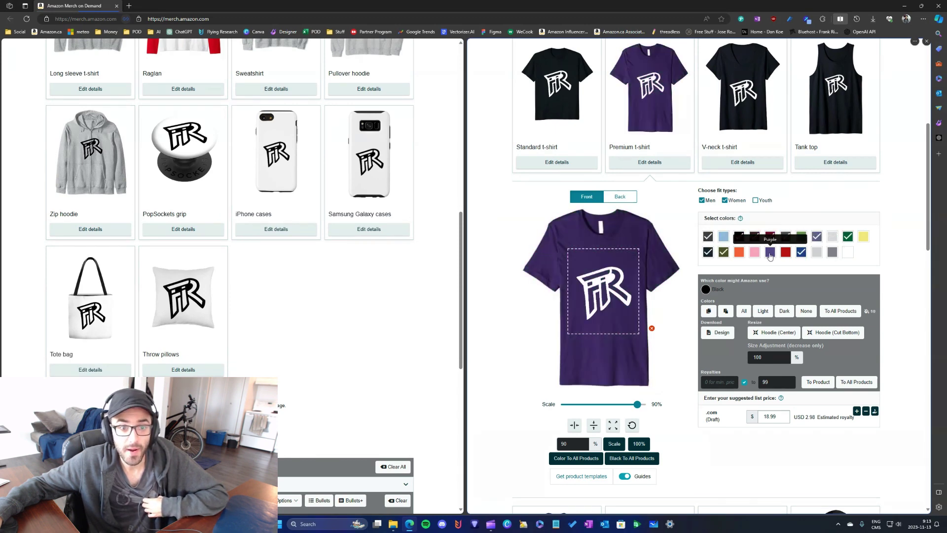
scroll(649, 159, up, 4)
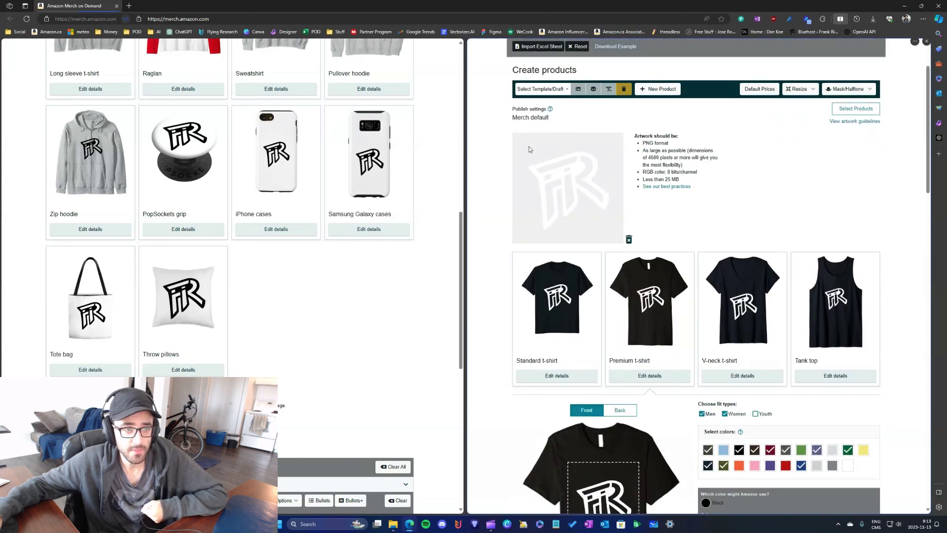
Step: Add dark heather, Navy Blue, purple, red and blue to the V-neck t-shirt
scroll(529, 147, down, 5)
scroll(721, 233, up, 2)
click(722, 233)
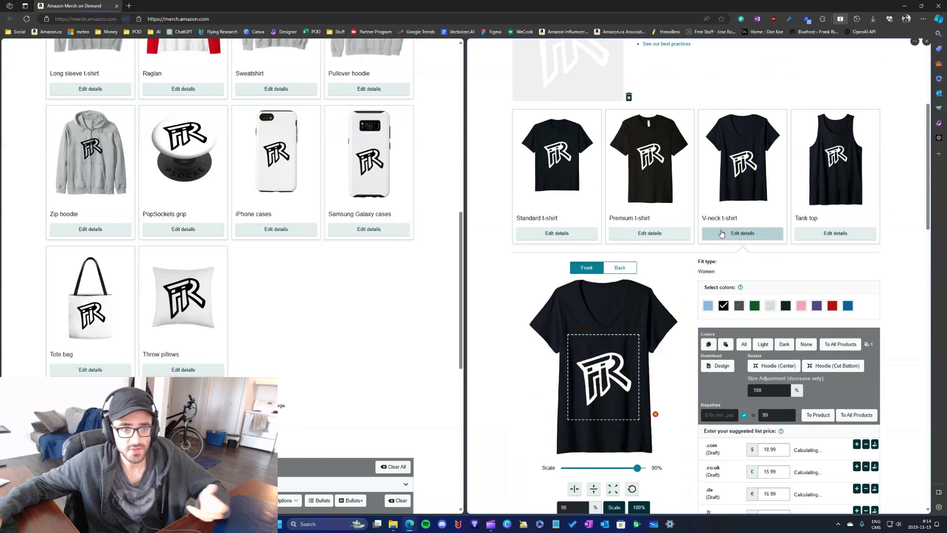
scroll(721, 233, up, 2)
click(739, 377)
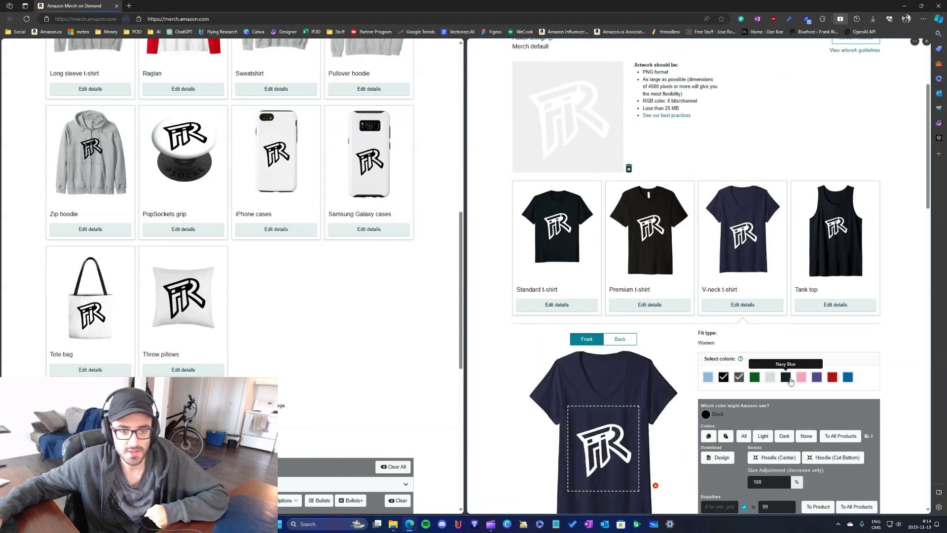
click(786, 377)
click(817, 377)
click(832, 377)
click(848, 377)
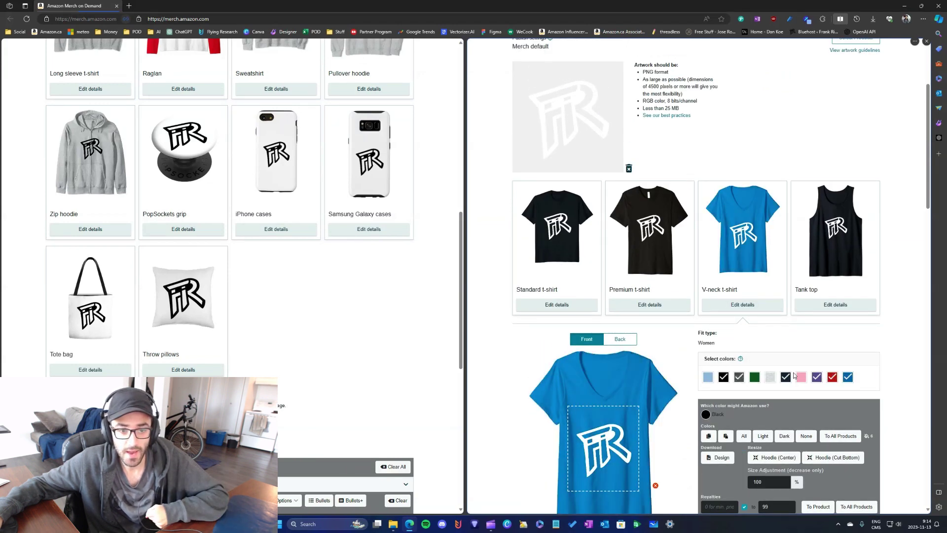
Step: Add dark heather, a dark colour, purple, red, navy and blue to the tank top
click(819, 306)
click(724, 379)
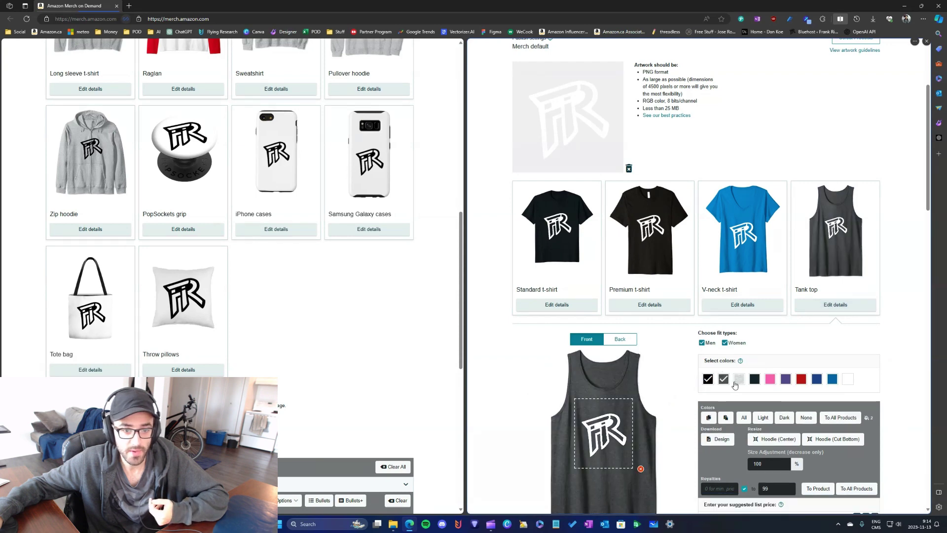
click(755, 379)
click(786, 379)
click(801, 379)
click(817, 379)
click(832, 379)
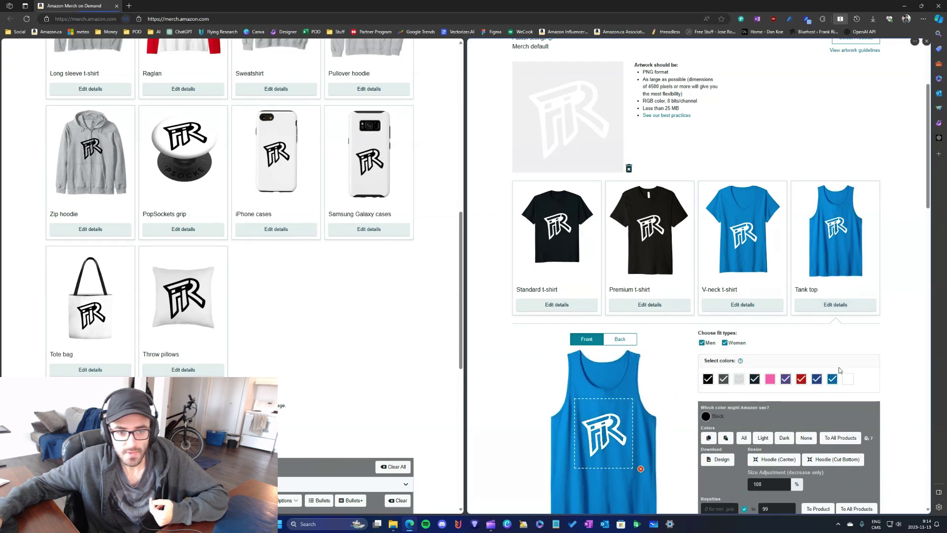
click(839, 305)
Step: Add dark heather, navy and royal blue to the Long sleeve t-shirt
scroll(592, 306, down, 3)
click(558, 300)
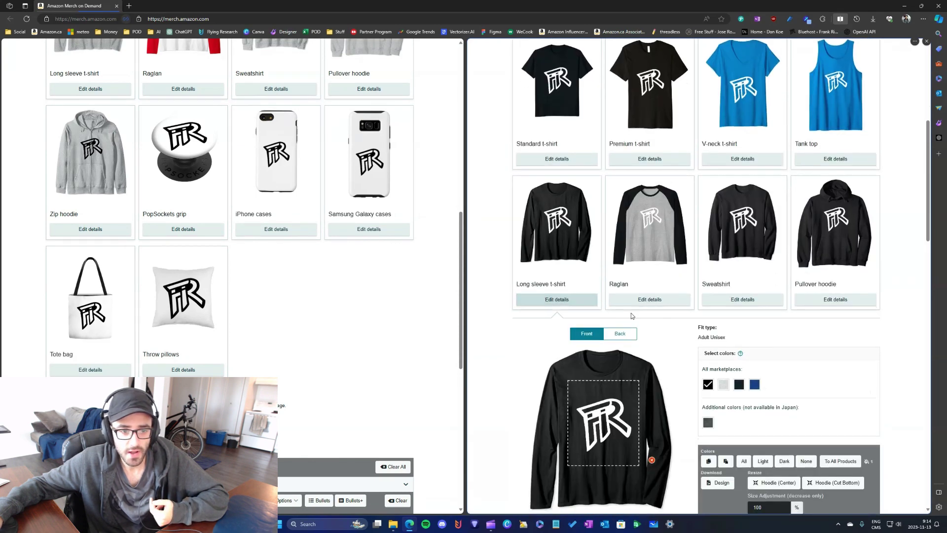
scroll(632, 313, down, 3)
click(708, 285)
click(739, 247)
click(755, 248)
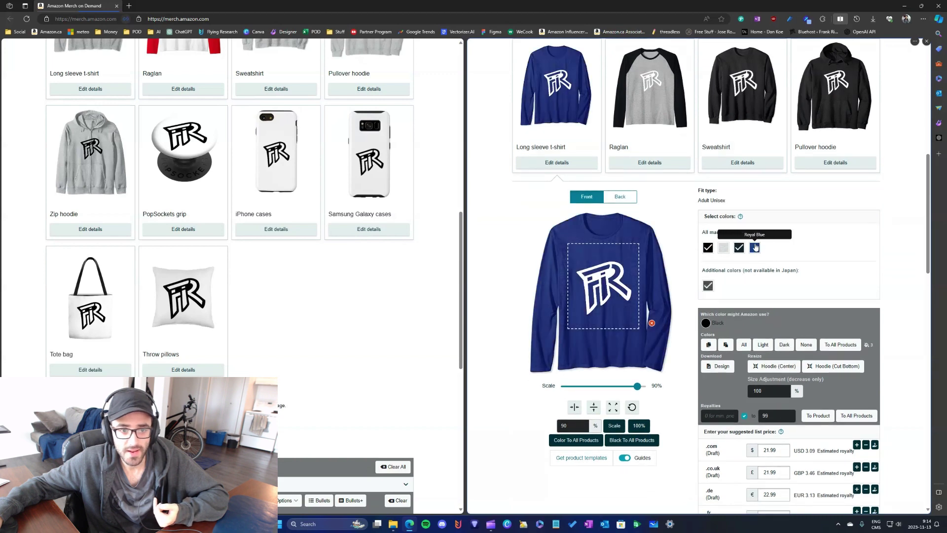
click(755, 248)
Step: Add the navy-sleeved version to the Raglan, and royal blue and navy to the Sweatshirt
click(650, 162)
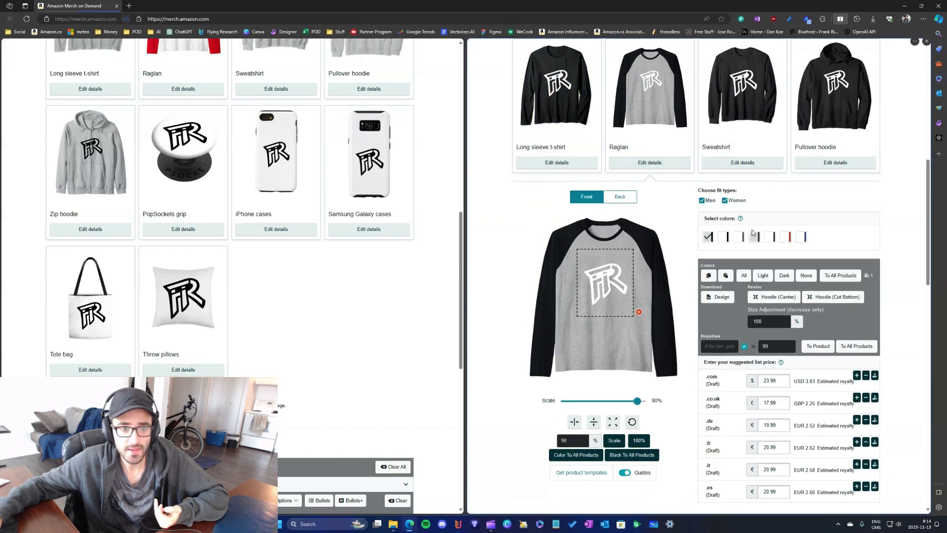
click(755, 236)
click(743, 163)
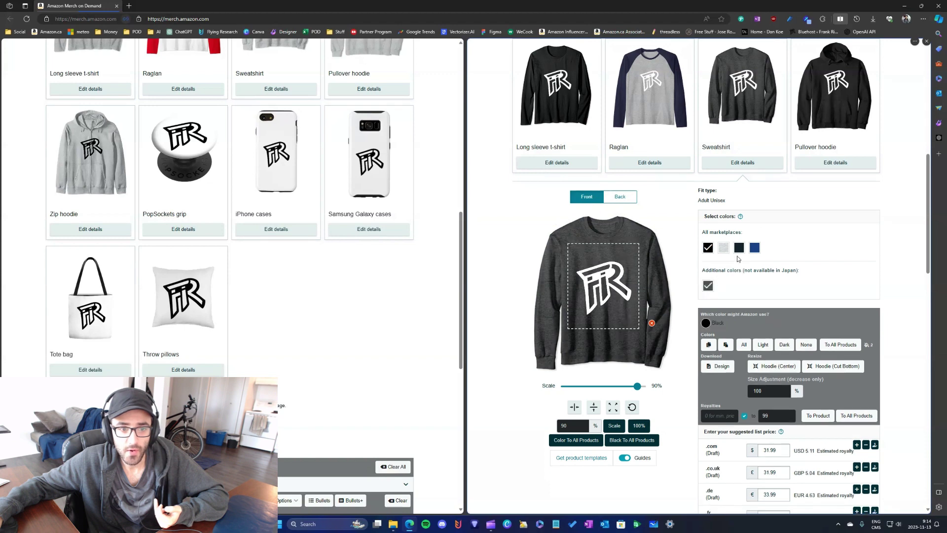
click(754, 247)
click(739, 247)
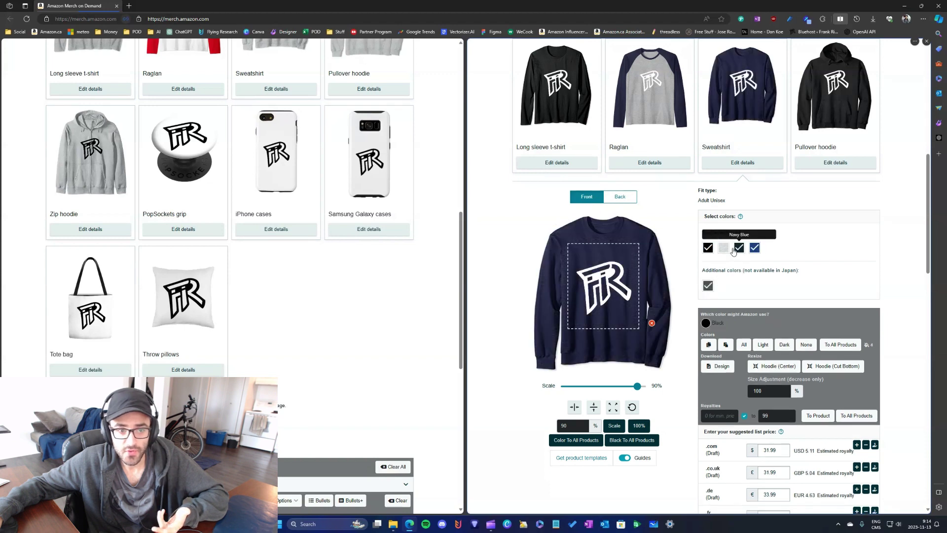
Step: Add green, dark navy, purple, red and royal blue to the Zip hoodie
click(817, 166)
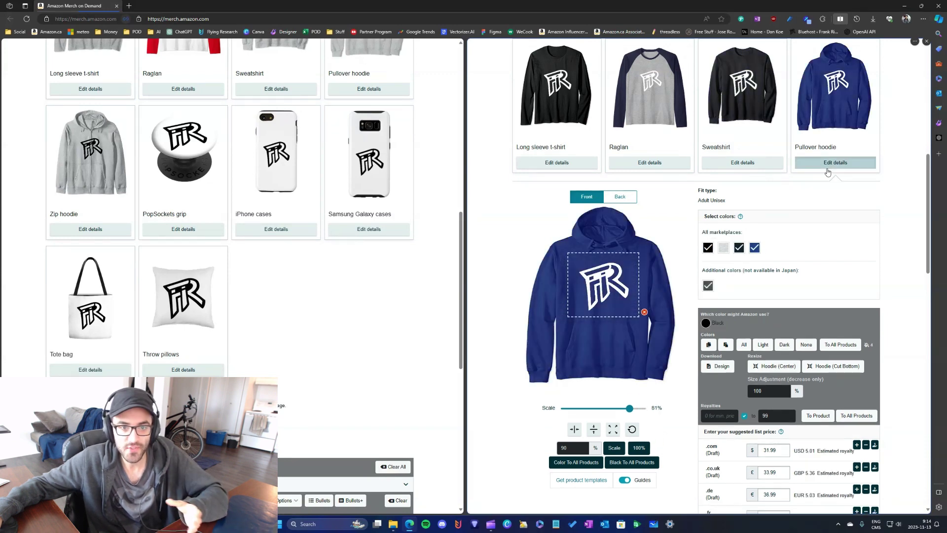
click(827, 166)
click(555, 301)
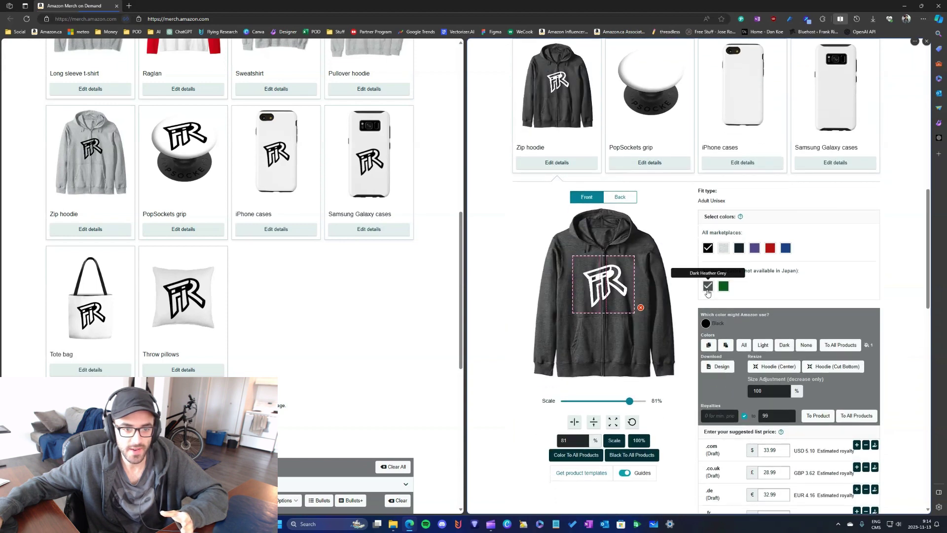
click(723, 286)
click(740, 247)
click(755, 247)
click(770, 247)
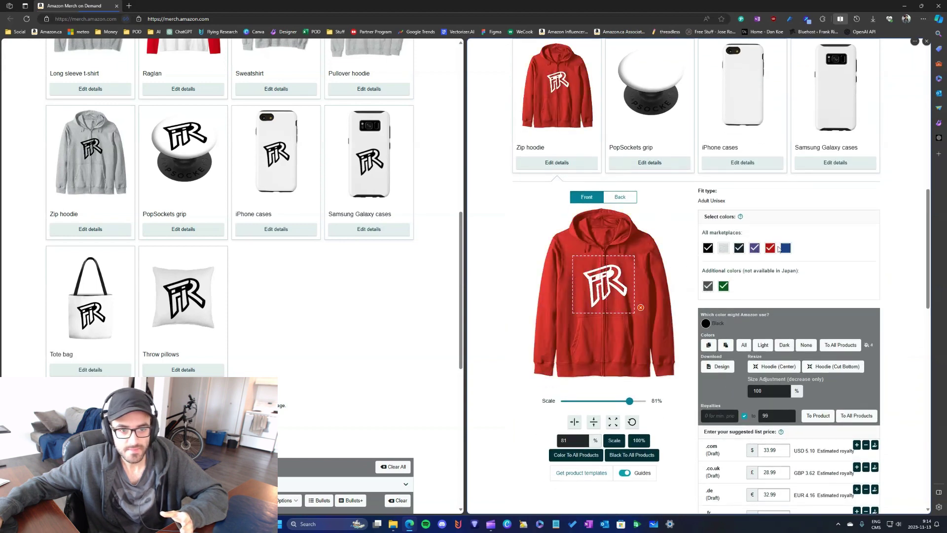
click(785, 248)
click(650, 163)
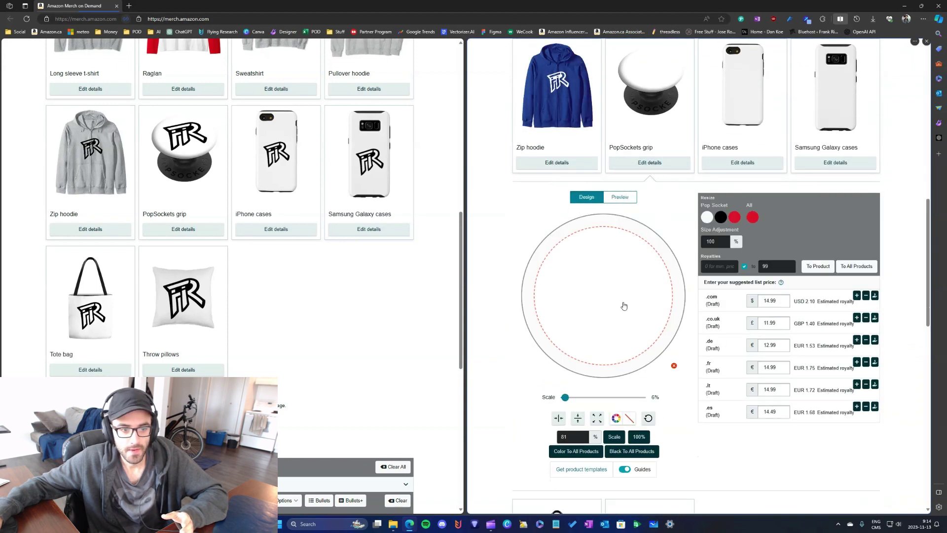
Step: Remove the existing FR artwork from the dark page
scroll(648, 302, up, 10)
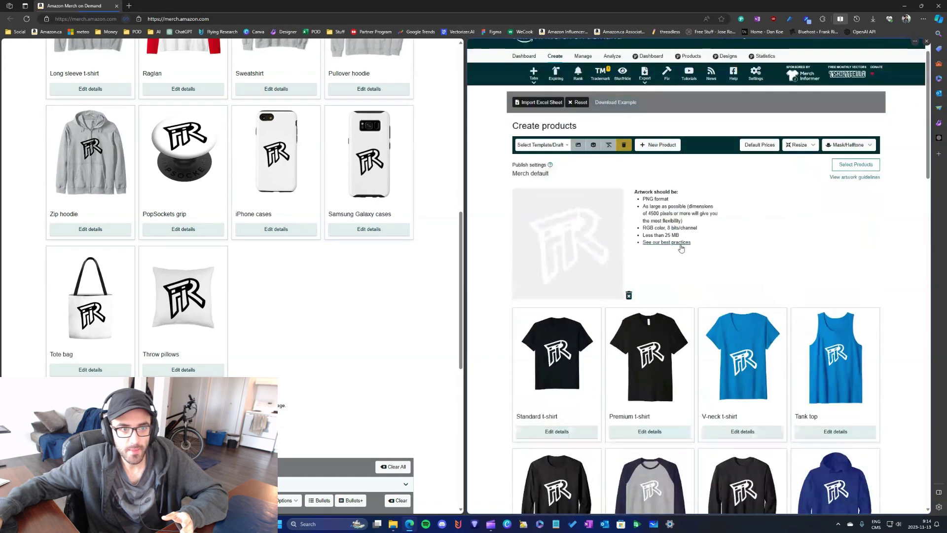
scroll(628, 294, down, 1)
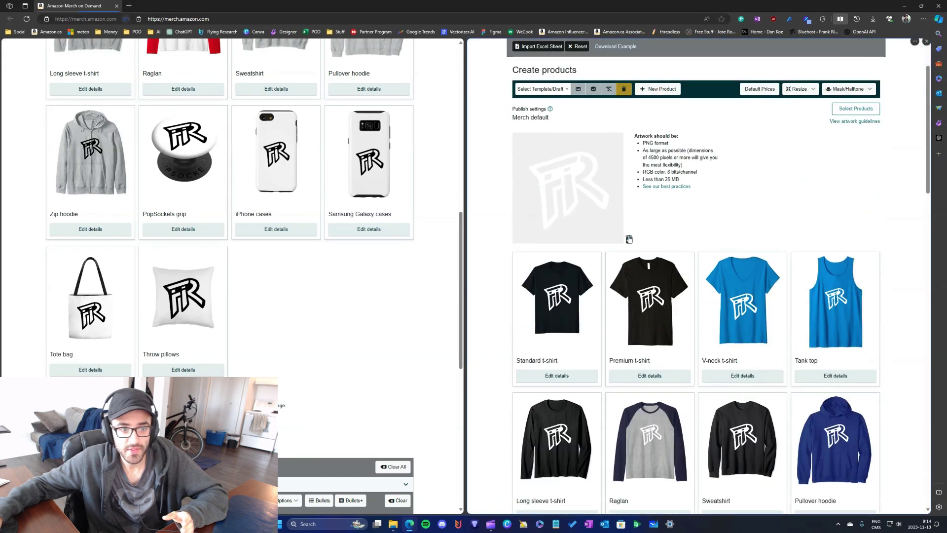
click(629, 239)
scroll(626, 305, down, 10)
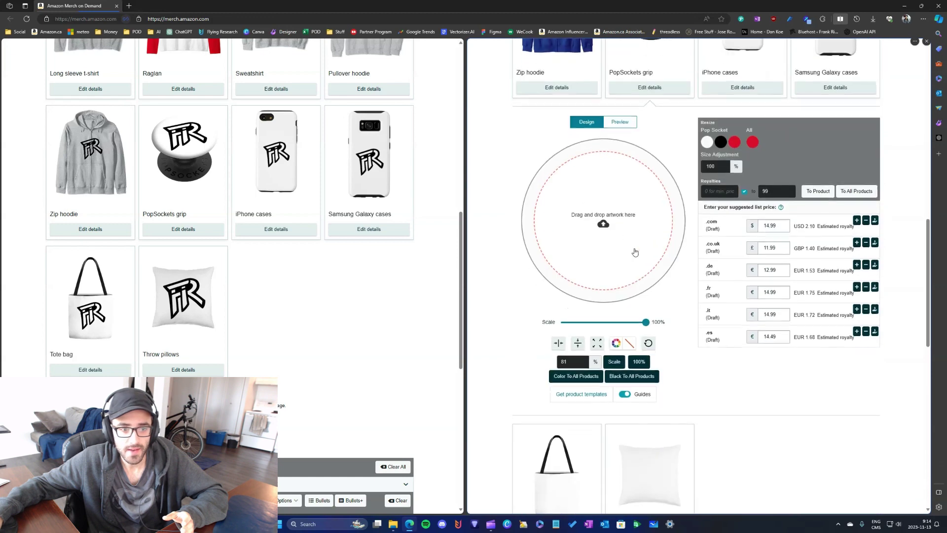
scroll(666, 281, down, 4)
scroll(656, 256, up, 6)
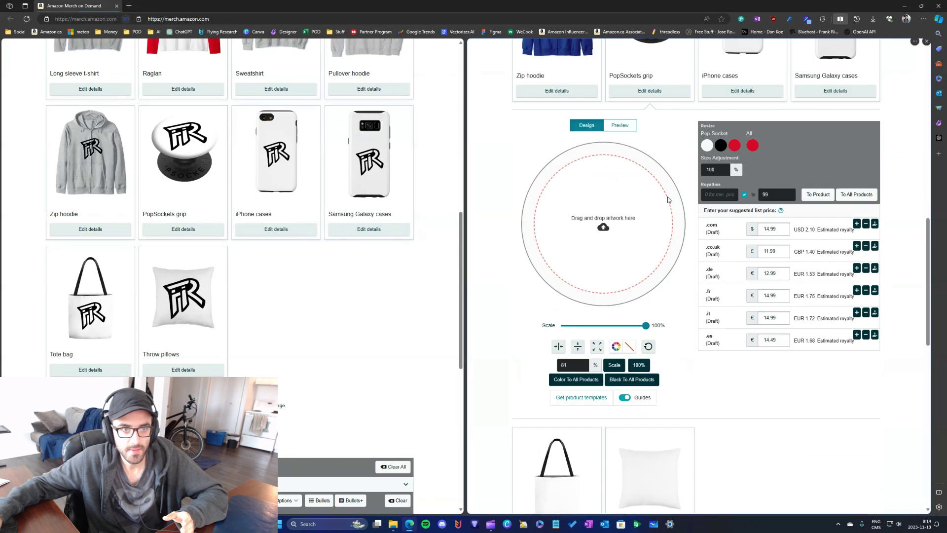
click(645, 230)
click(646, 230)
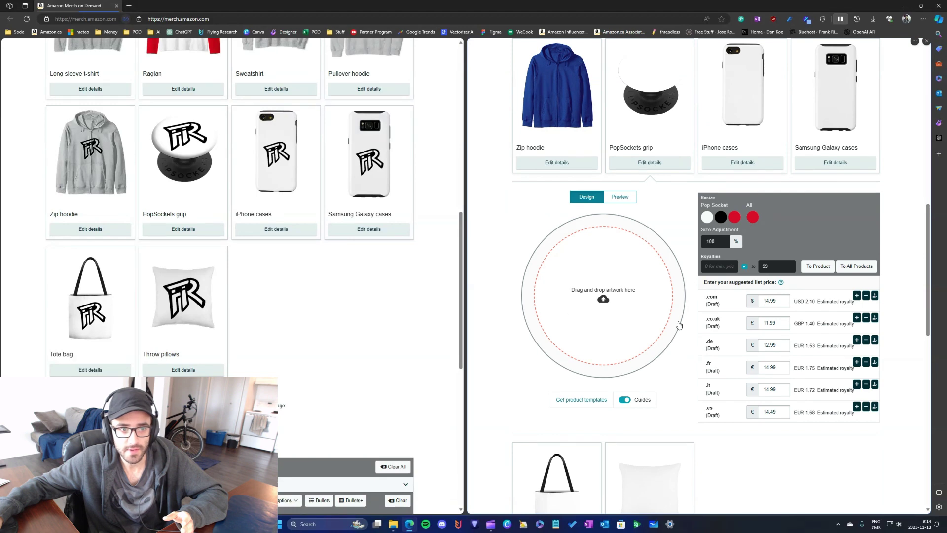
Step: Drag logo-white.png into the right page's artwork drop area
click(735, 167)
scroll(733, 250, up, 10)
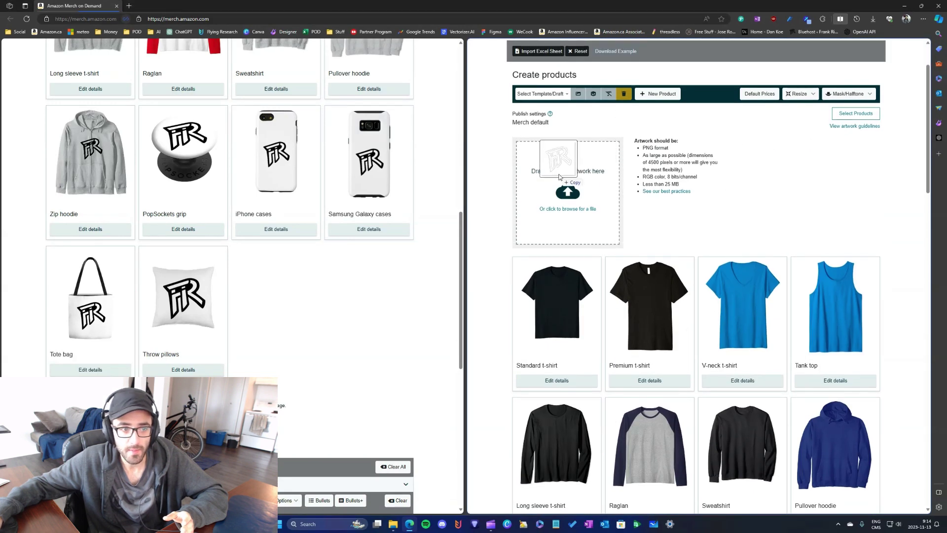
drag(568, 192, 587, 222)
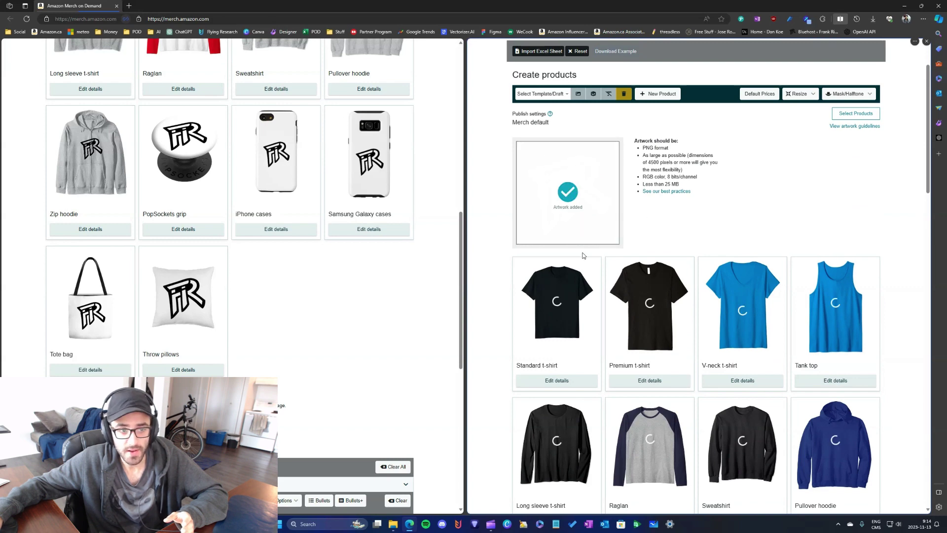
scroll(661, 290, down, 3)
scroll(661, 290, down, 5)
scroll(661, 247, up, 3)
click(650, 163)
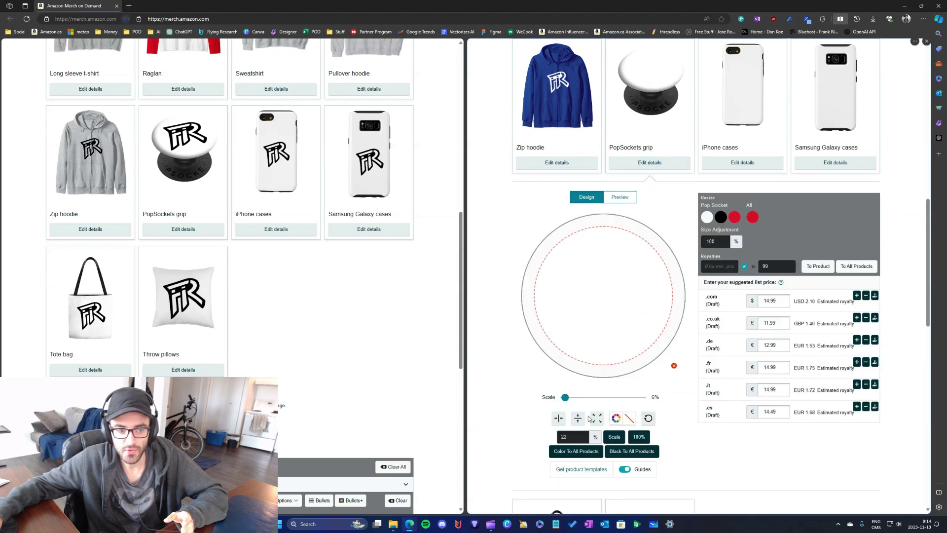
Step: Set a black background for the PopSockets grip, iPhone case and Samsung Galaxy case
click(613, 420)
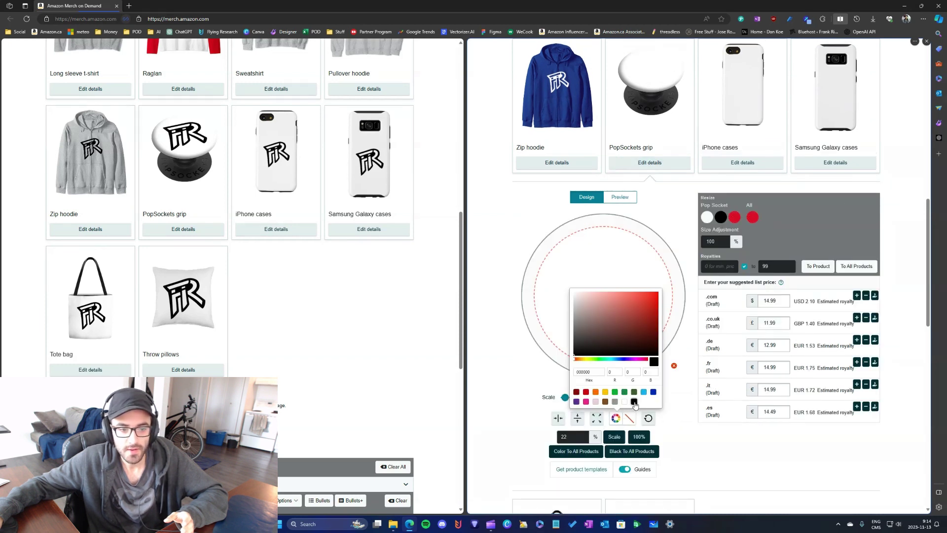
click(633, 394)
click(742, 162)
scroll(618, 410, down, 1)
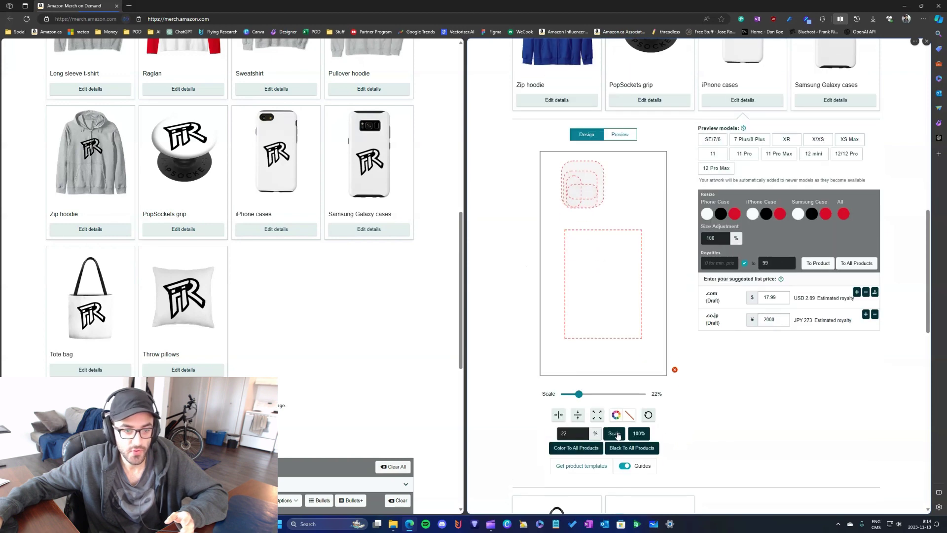
click(616, 407)
click(758, 405)
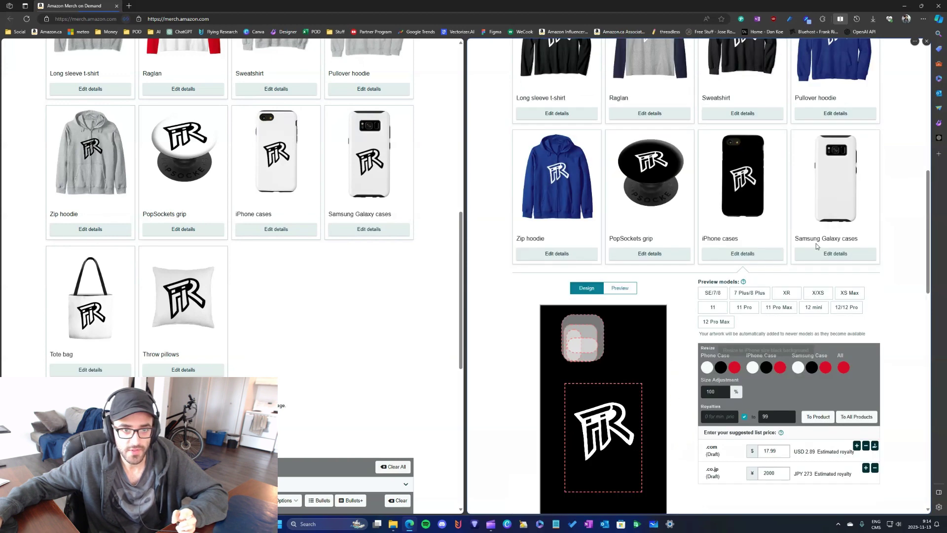
click(617, 406)
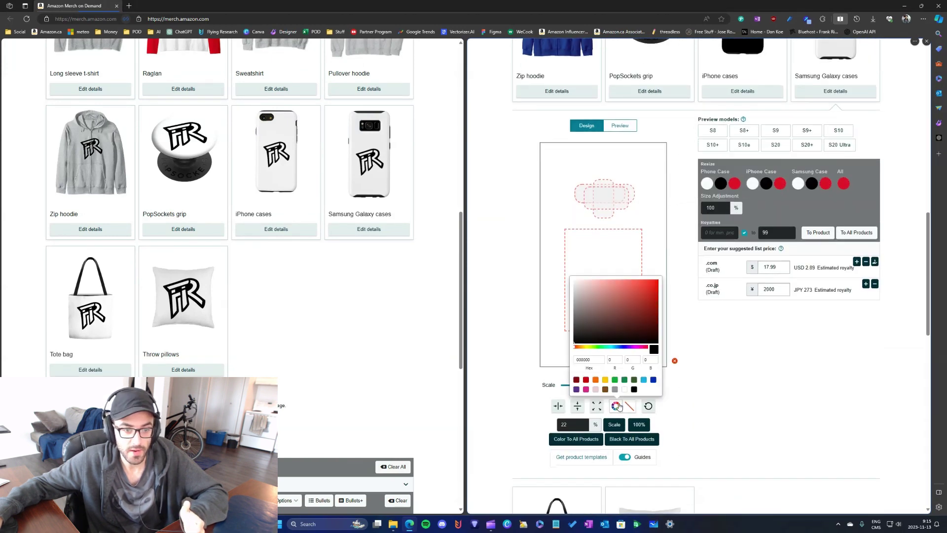
click(634, 389)
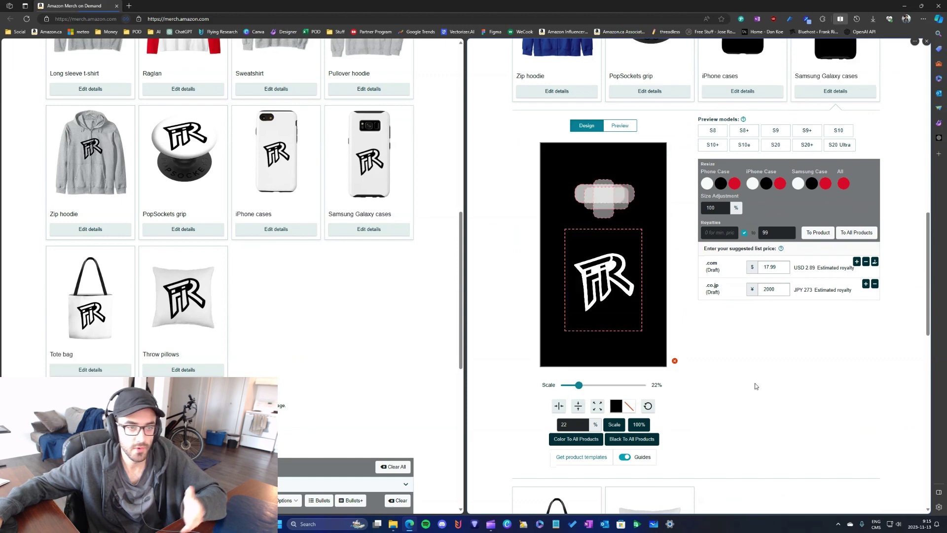
click(836, 90)
Step: Set a black background for the tote bag and the throw pillow
scroll(626, 260, down, 1)
click(557, 163)
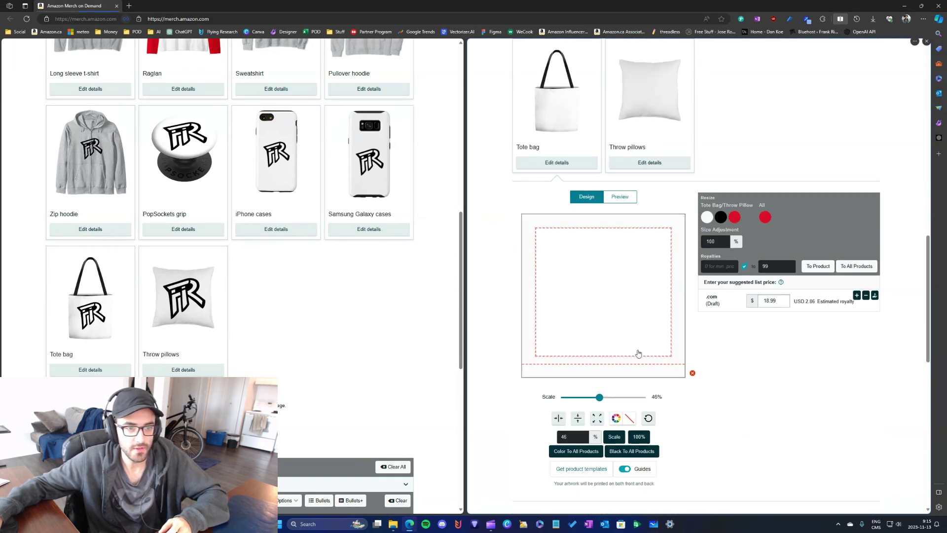
click(616, 419)
click(634, 389)
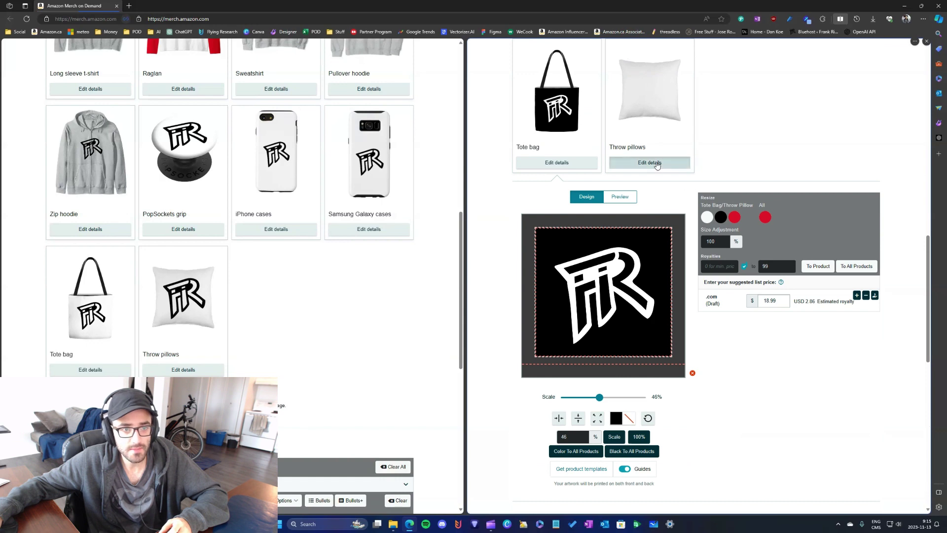
click(650, 162)
click(616, 419)
click(634, 389)
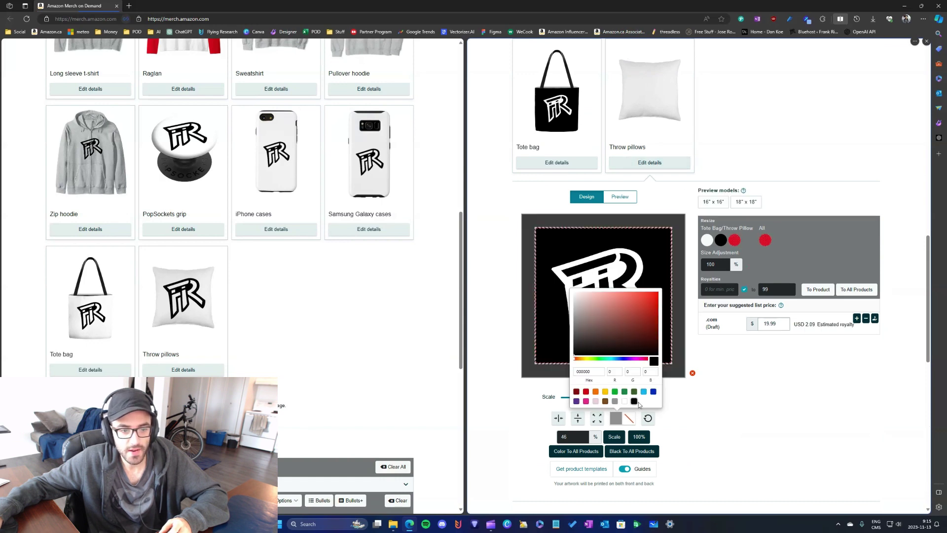
scroll(727, 288, up, 5)
scroll(727, 288, down, 3)
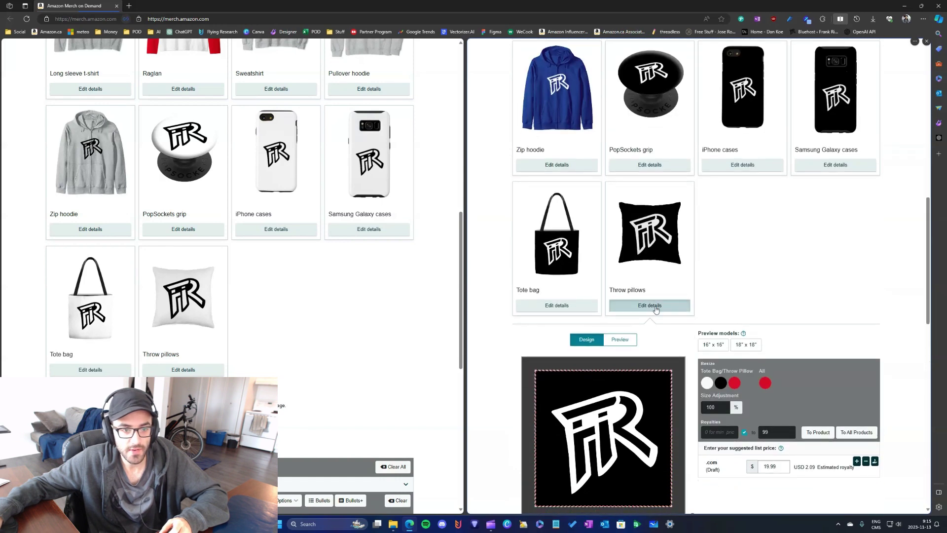
click(651, 306)
scroll(211, 344, up, 10)
scroll(795, 264, up, 10)
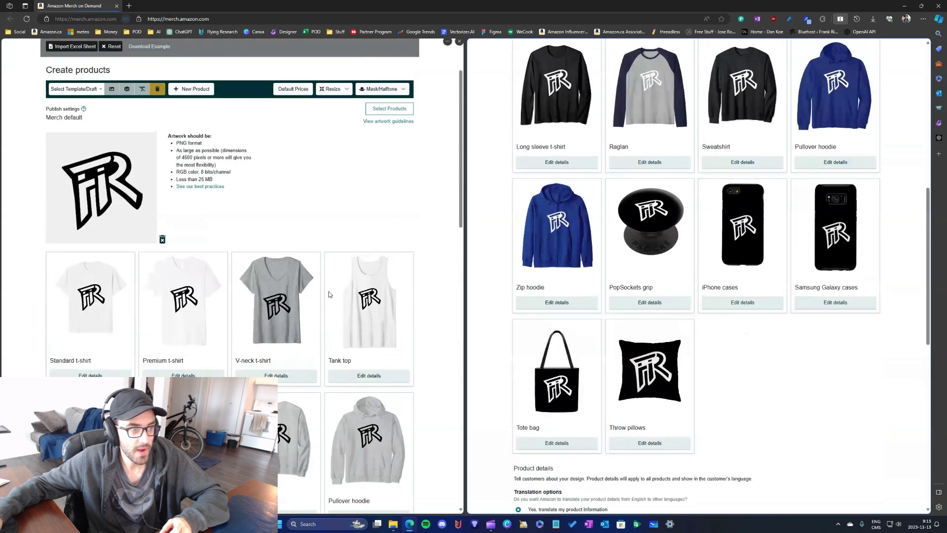
Step: Confirm the product and marketplace selections on the right page, then the left page
click(856, 177)
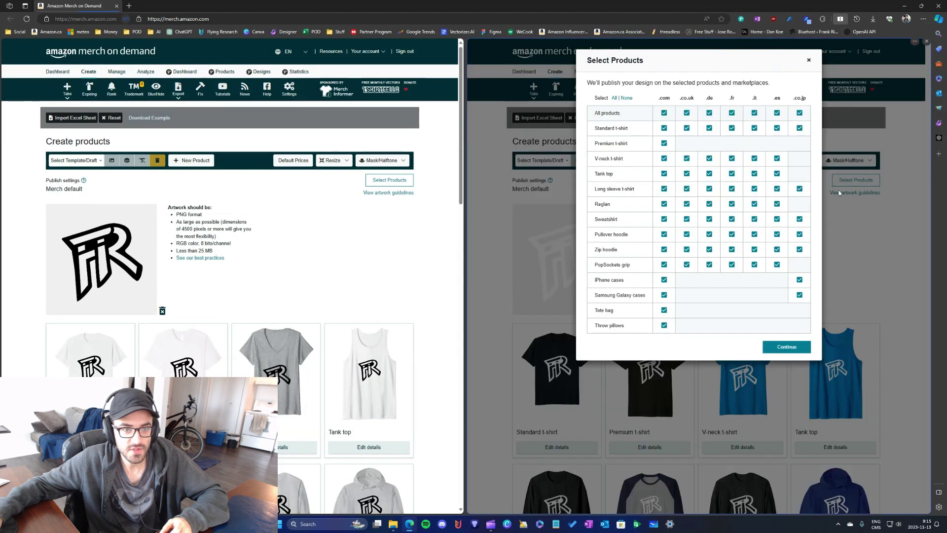
click(826, 365)
scroll(266, 282, down, 1)
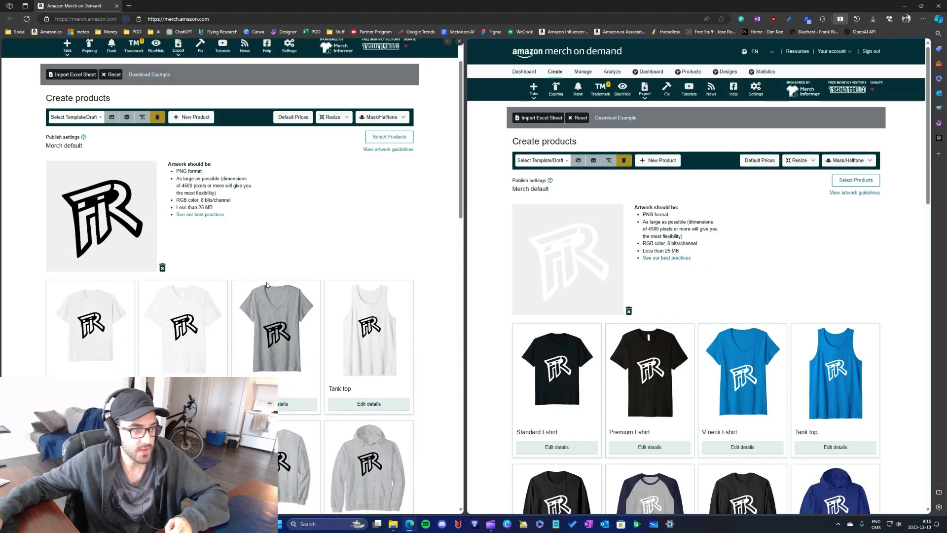
scroll(266, 282, up, 1)
click(380, 183)
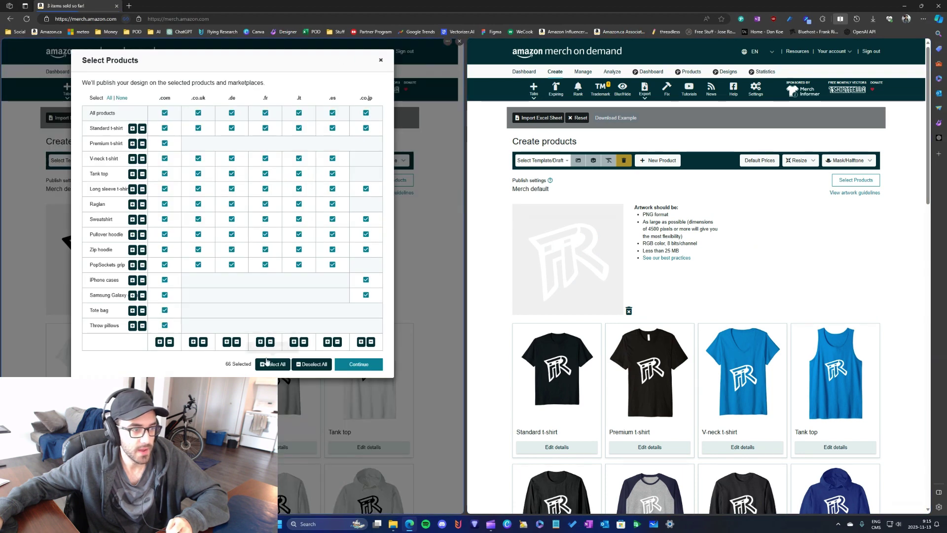
click(373, 368)
scroll(359, 254, down, 3)
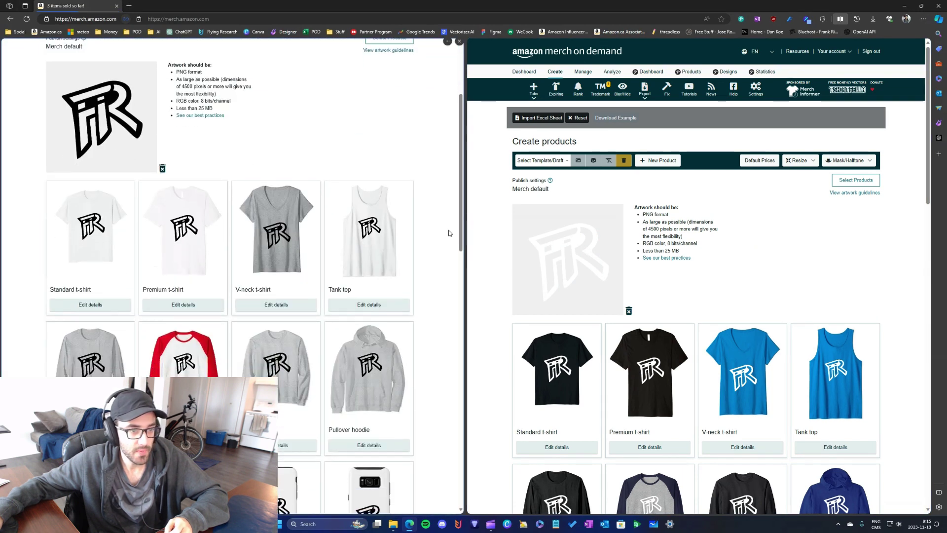
Step: Bring up the Standard t-shirt settings on the left and right pages
click(90, 304)
scroll(198, 296, down, 3)
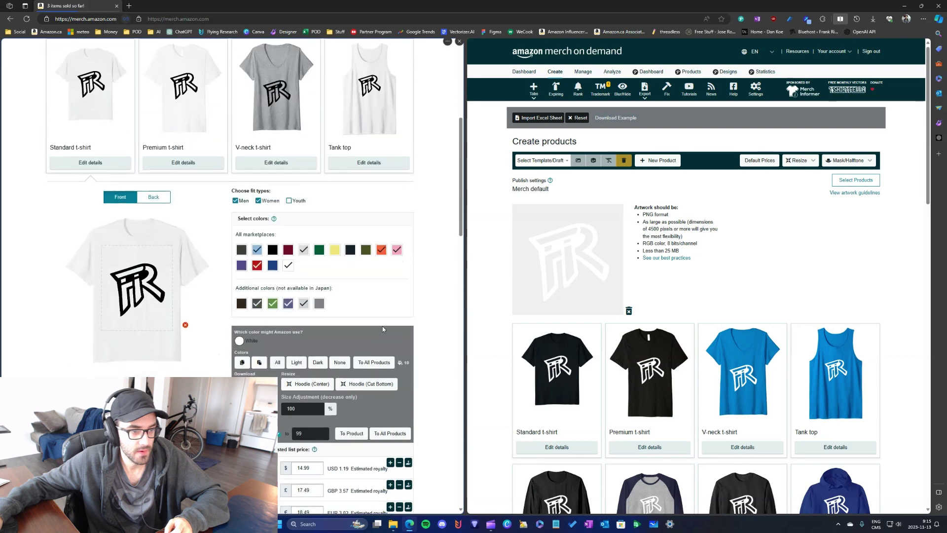
scroll(595, 314, down, 2)
click(562, 307)
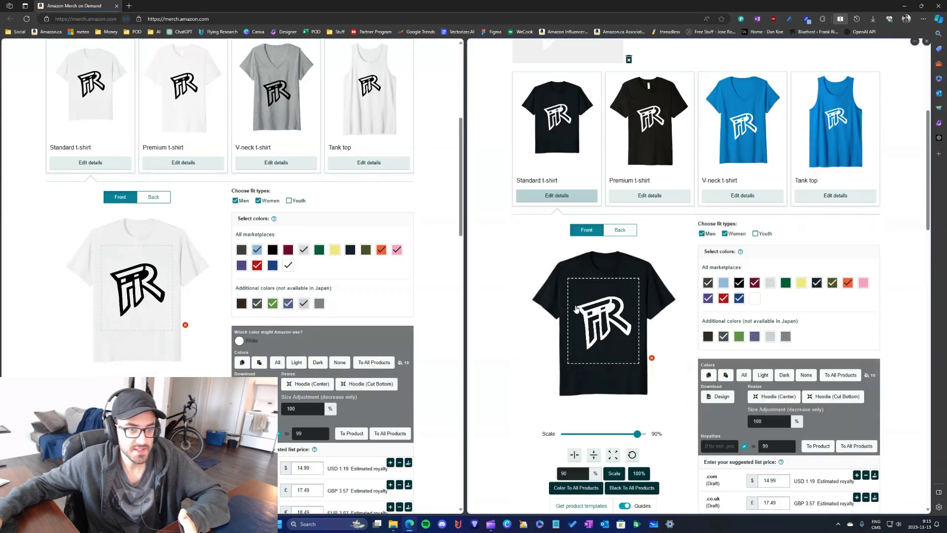
scroll(653, 325, down, 3)
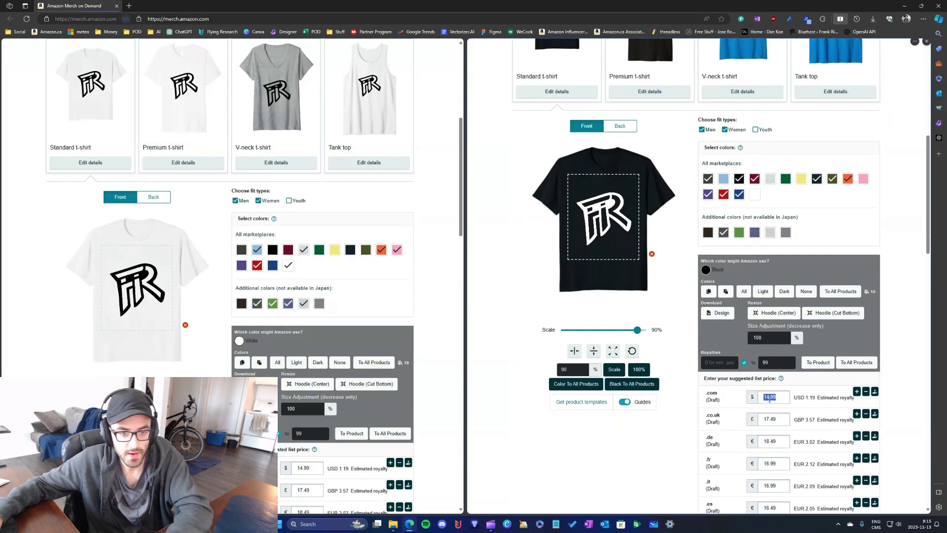
scroll(283, 366, down, 3)
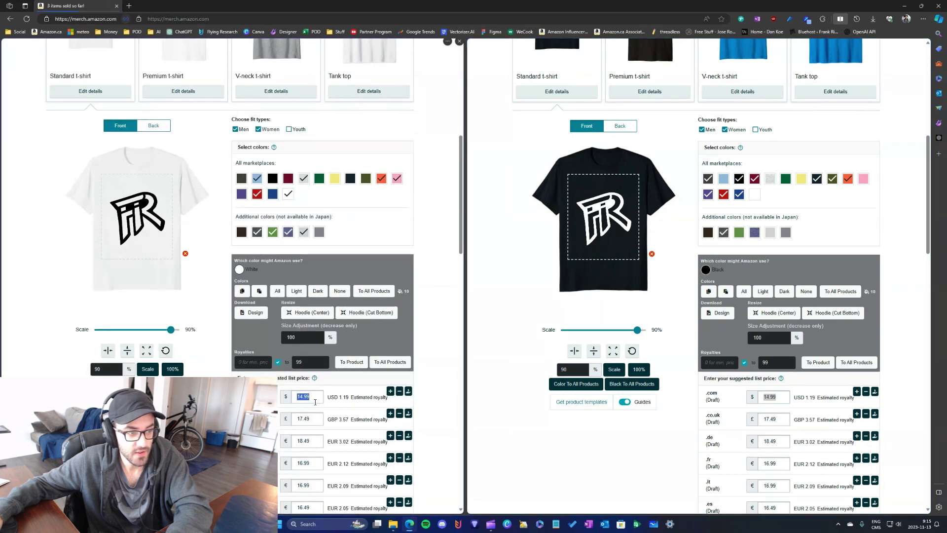
Step: Compare the Standard t-shirt prices on both pages, starting from the left's .com 14.99
click(364, 396)
scroll(346, 367, down, 1)
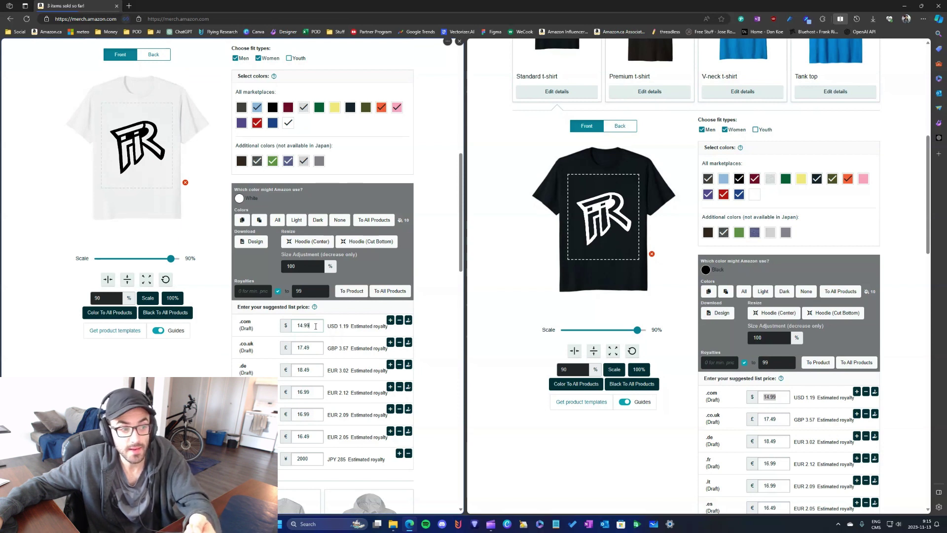
click(502, 358)
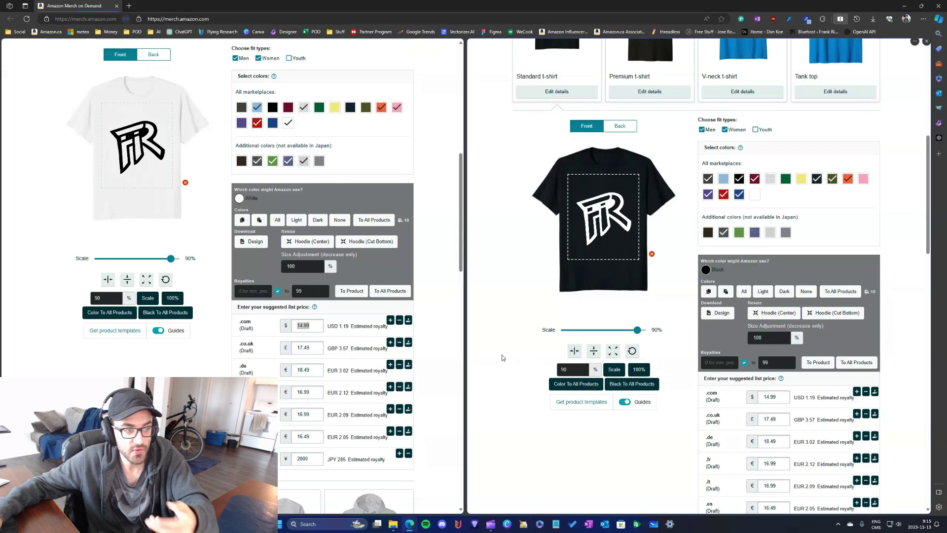
click(338, 324)
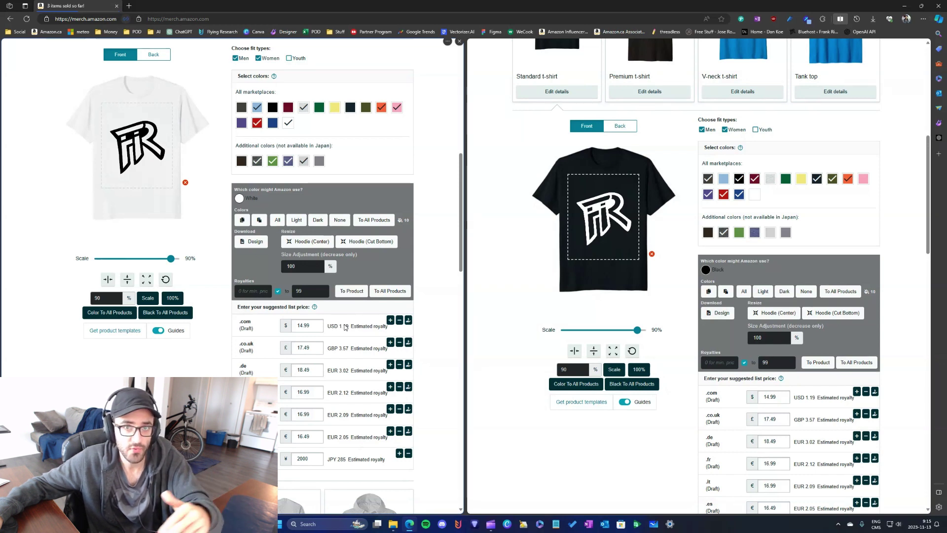
click(494, 327)
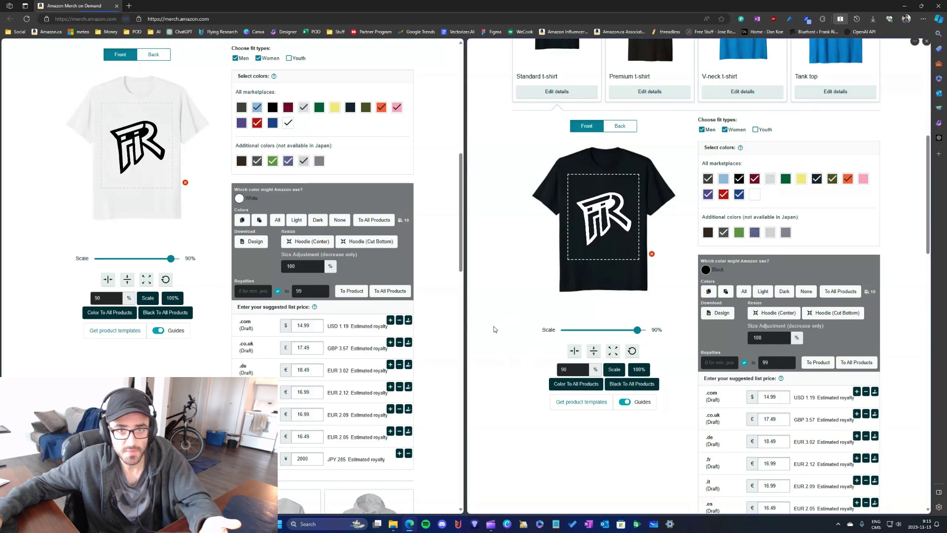
scroll(499, 327, down, 3)
scroll(579, 242, up, 6)
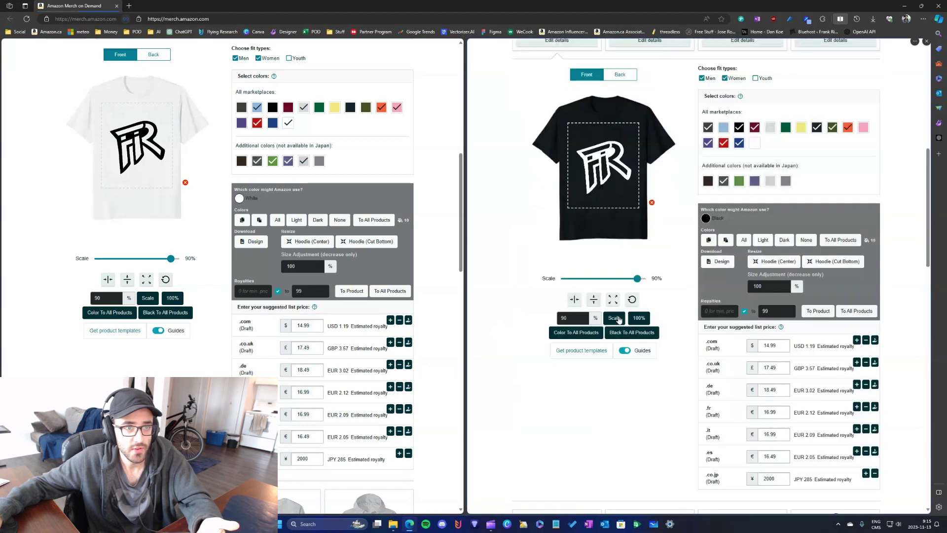
Step: Close both Standard t-shirt editors and view the right page's V-neck t-shirt details
click(557, 232)
scroll(197, 222, up, 4)
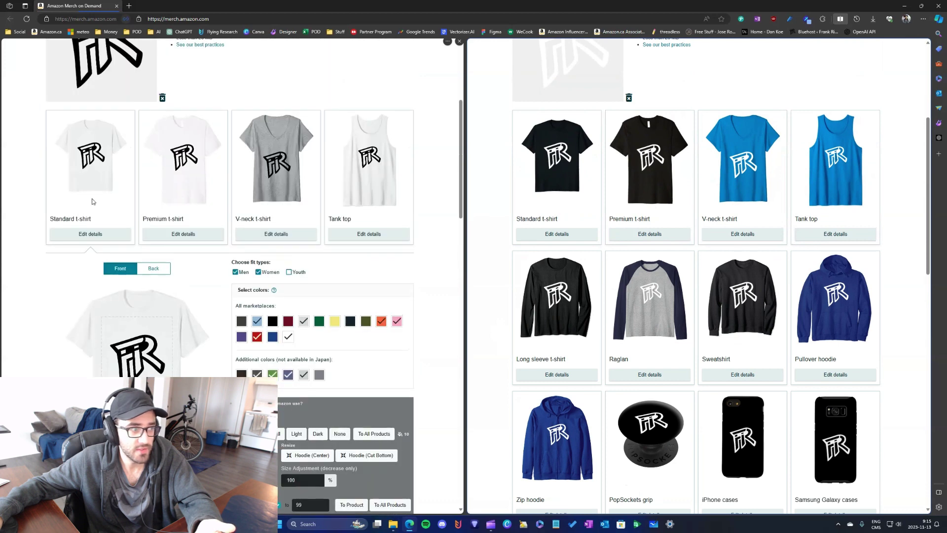
click(89, 233)
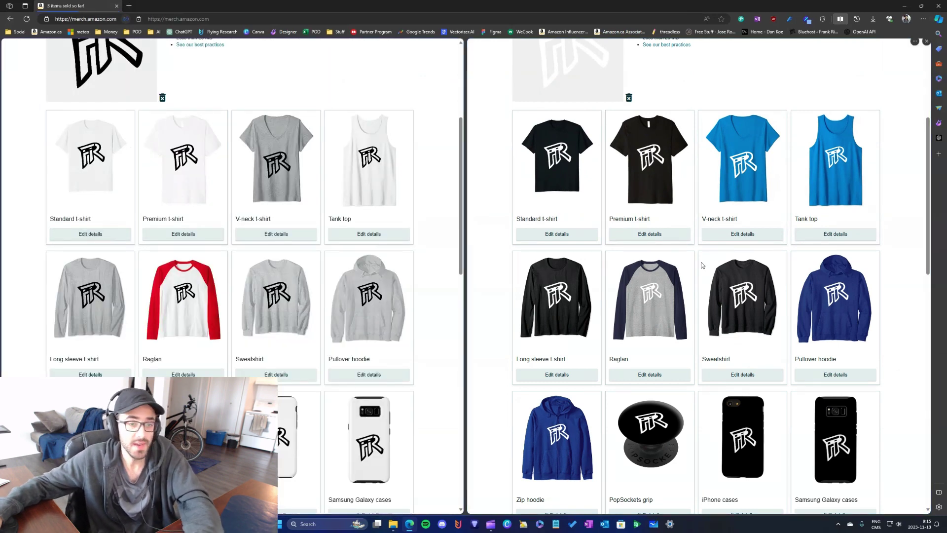
click(662, 240)
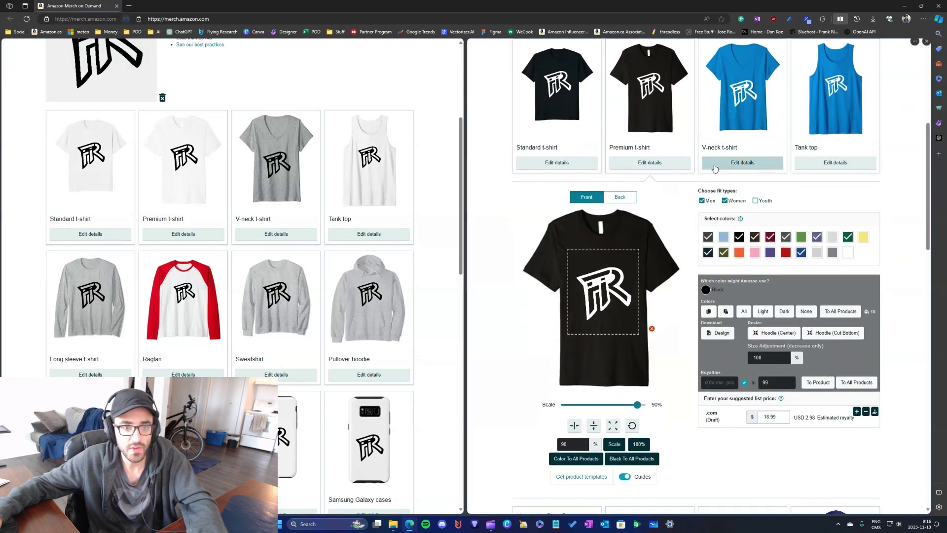
click(742, 162)
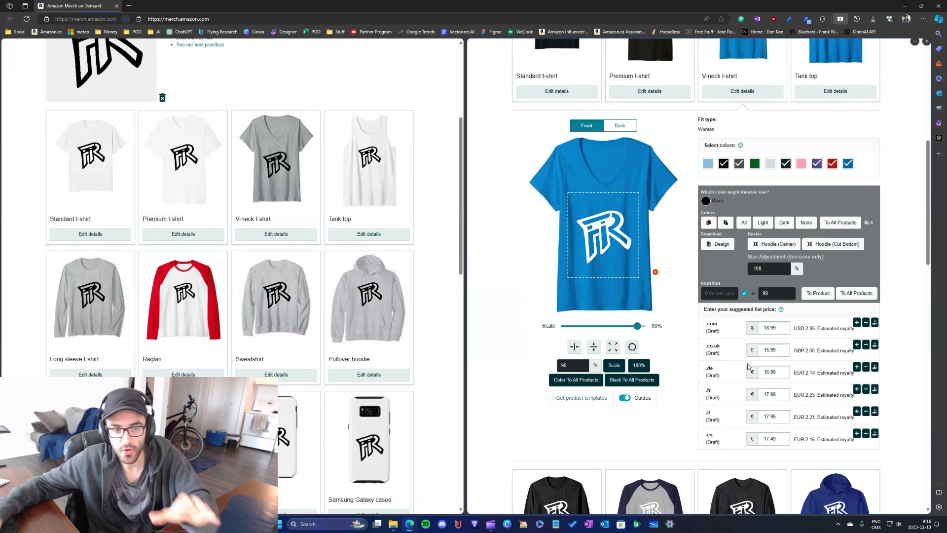
scroll(748, 367, up, 4)
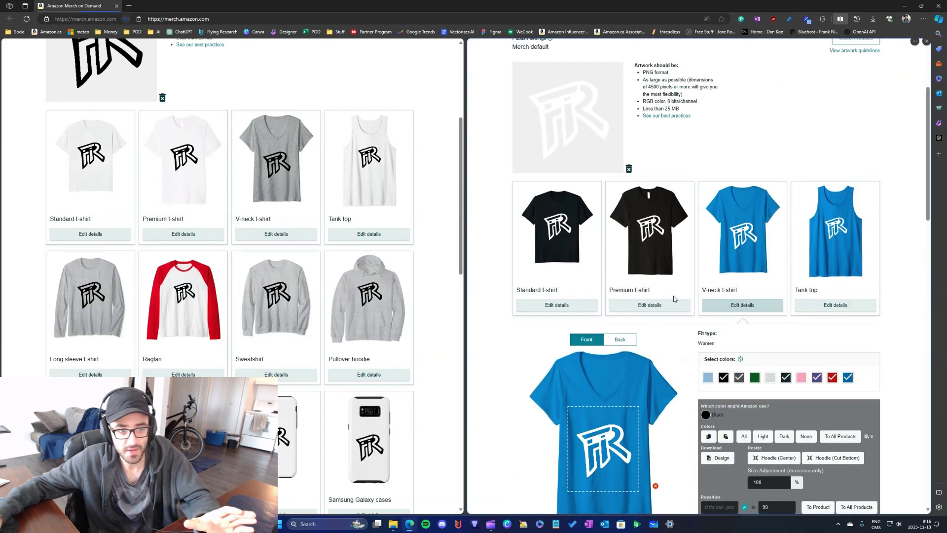
Step: Reopen the Standard t-shirt details on both pages to compare White and Black versions
click(584, 305)
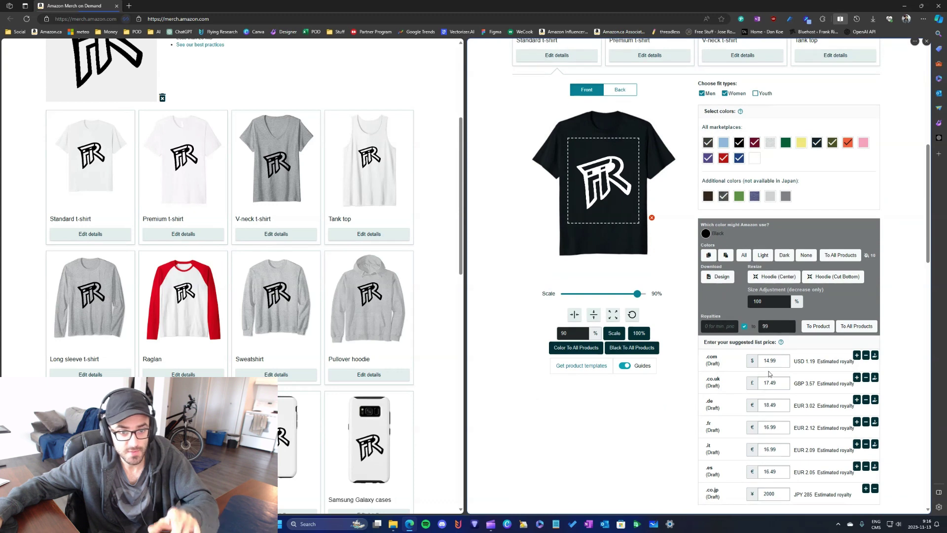
click(126, 234)
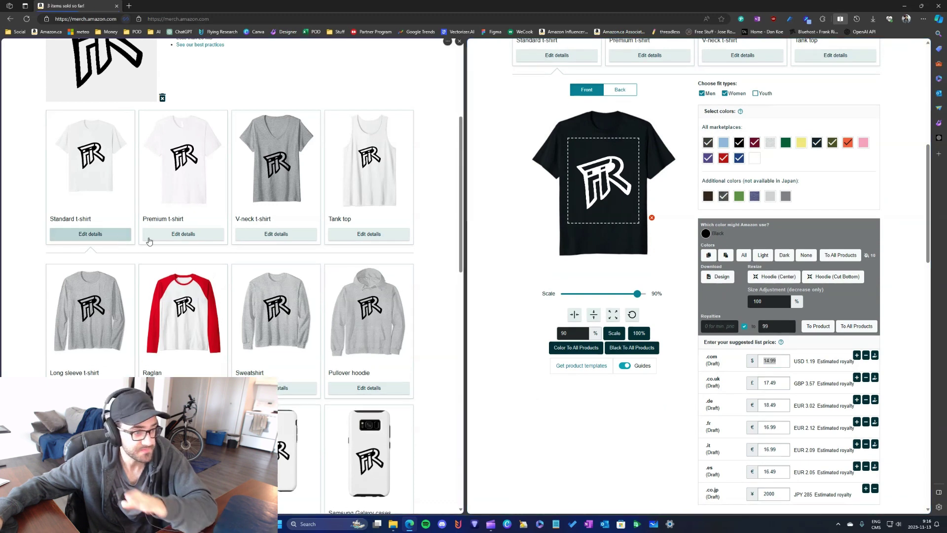
scroll(159, 214, up, 1)
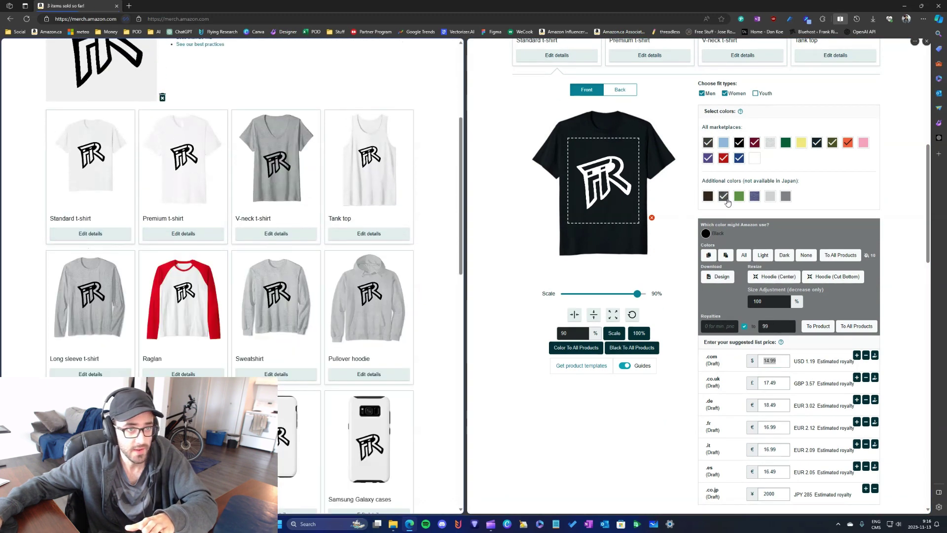
scroll(548, 138, up, 2)
click(548, 131)
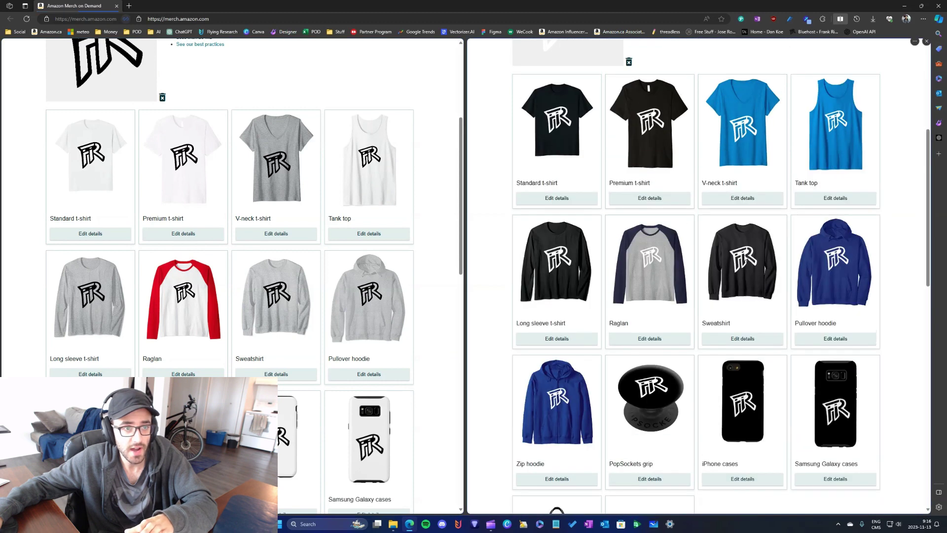
click(582, 201)
click(90, 233)
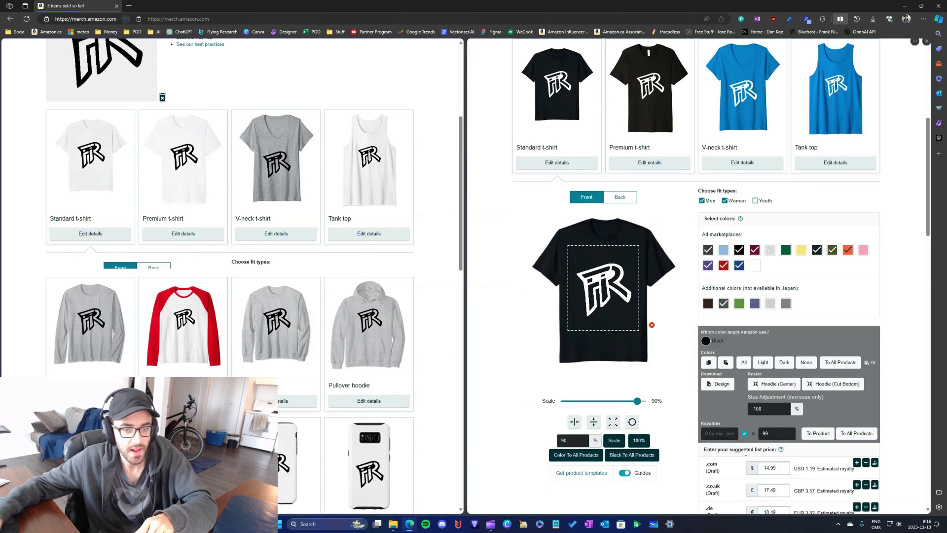
scroll(724, 361, up, 5)
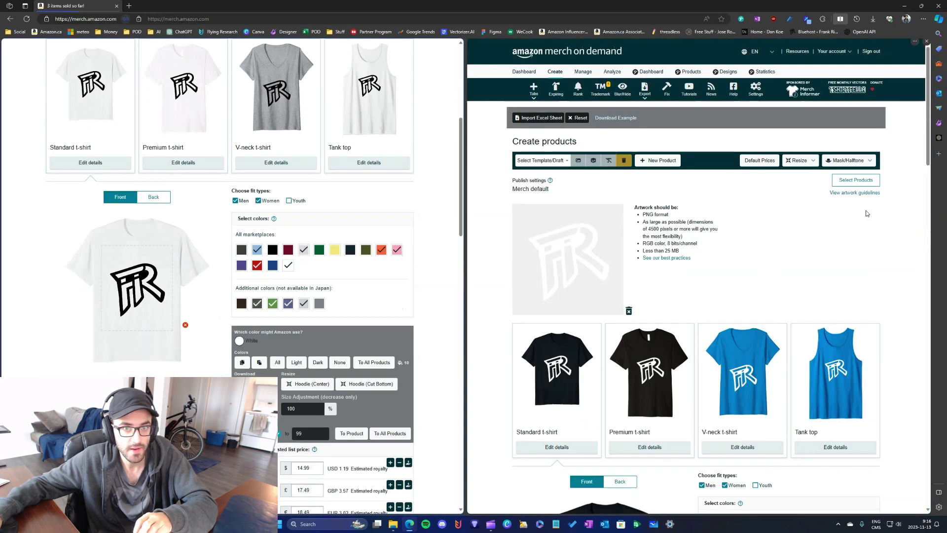
Step: Review the right page's product selection unchanged and close the left Standard t-shirt details
click(867, 180)
click(818, 365)
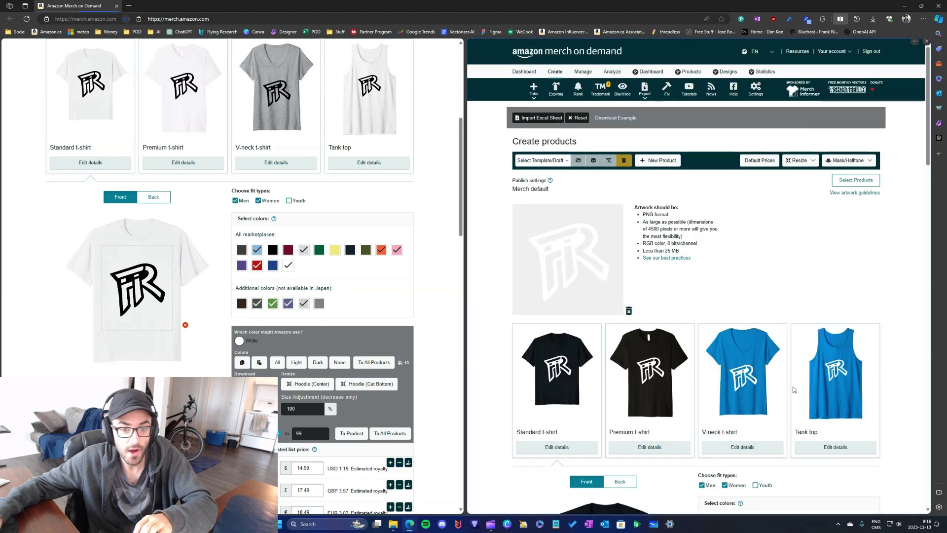
click(81, 165)
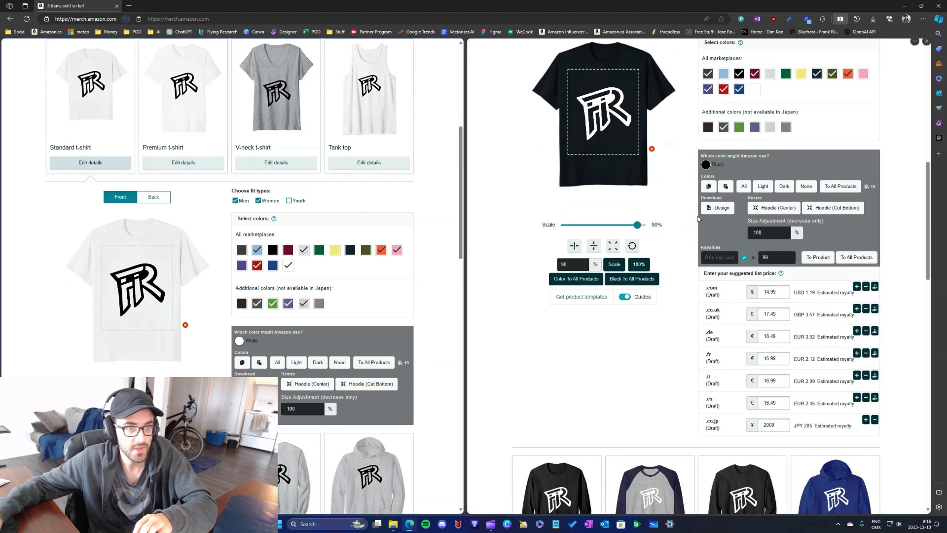
Step: Collapse the right Standard t-shirt details and go to the left page's empty Design title field
click(546, 234)
scroll(608, 252, down, 4)
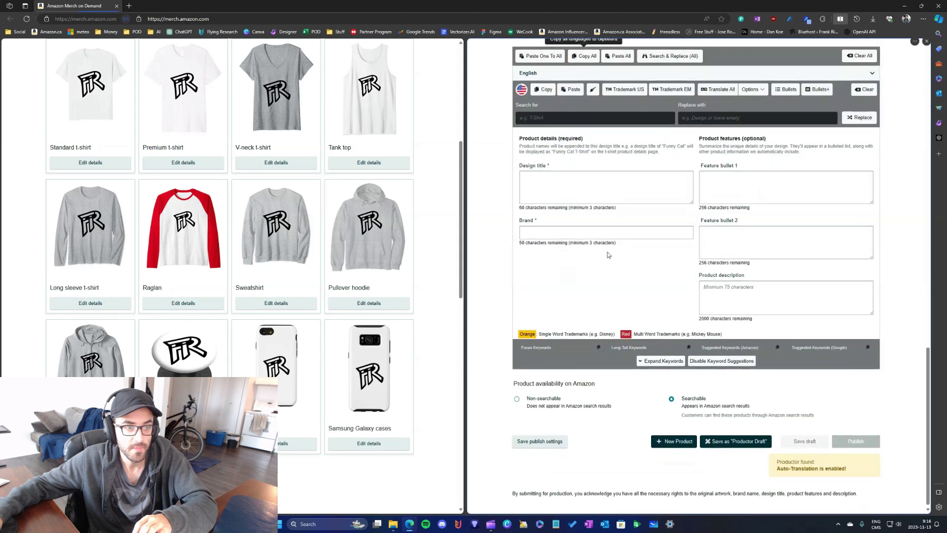
scroll(607, 252, up, 3)
scroll(232, 245, down, 10)
scroll(232, 245, down, 1)
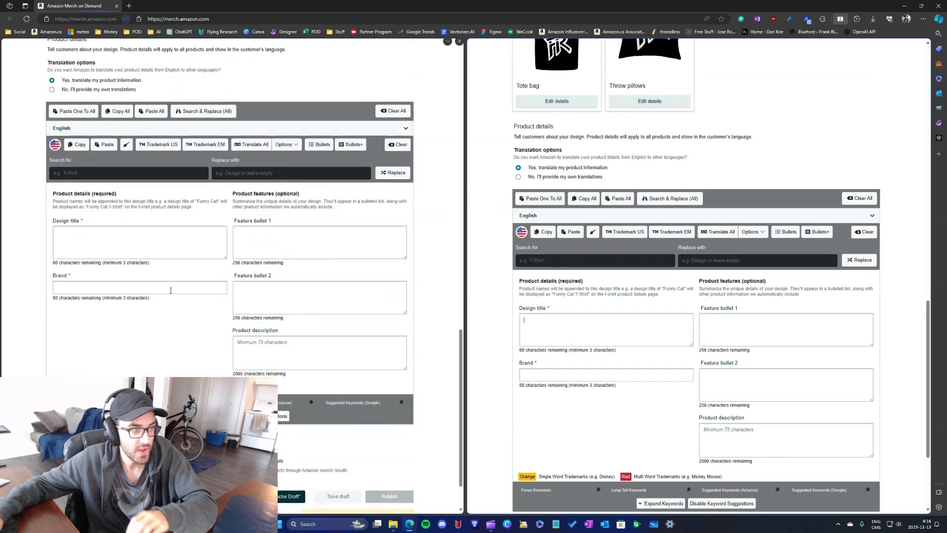
click(120, 255)
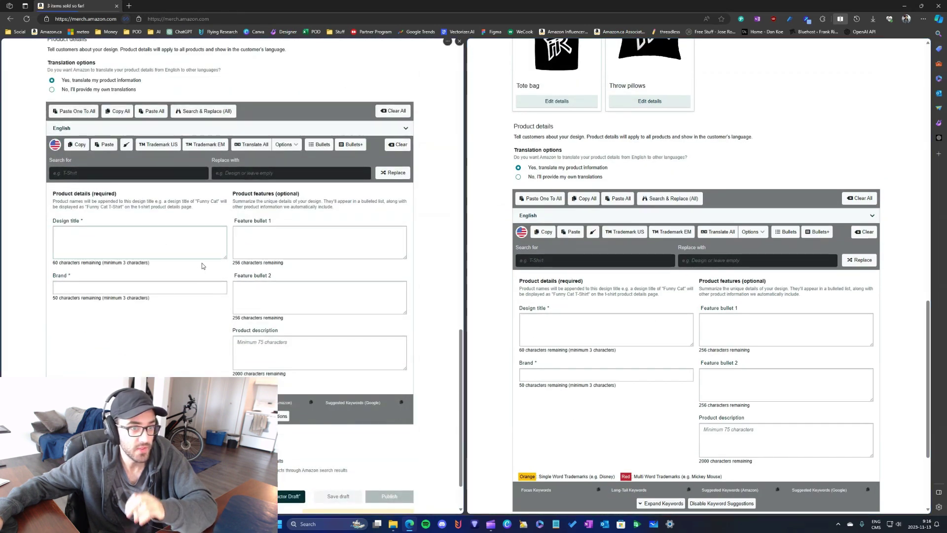
scroll(182, 218, up, 2)
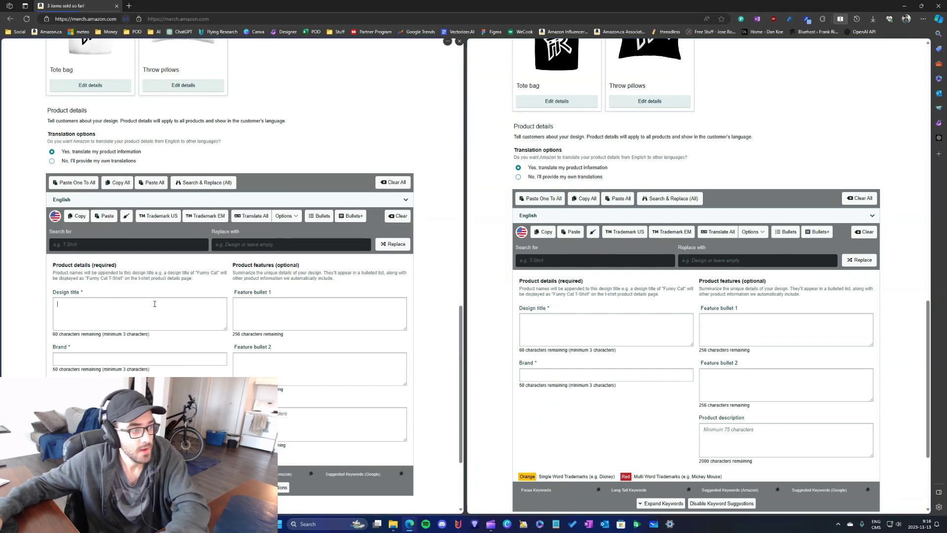
Step: Move to the right page's empty Design title field
scroll(228, 294, down, 2)
scroll(321, 291, up, 2)
scroll(326, 302, down, 2)
scroll(574, 327, up, 4)
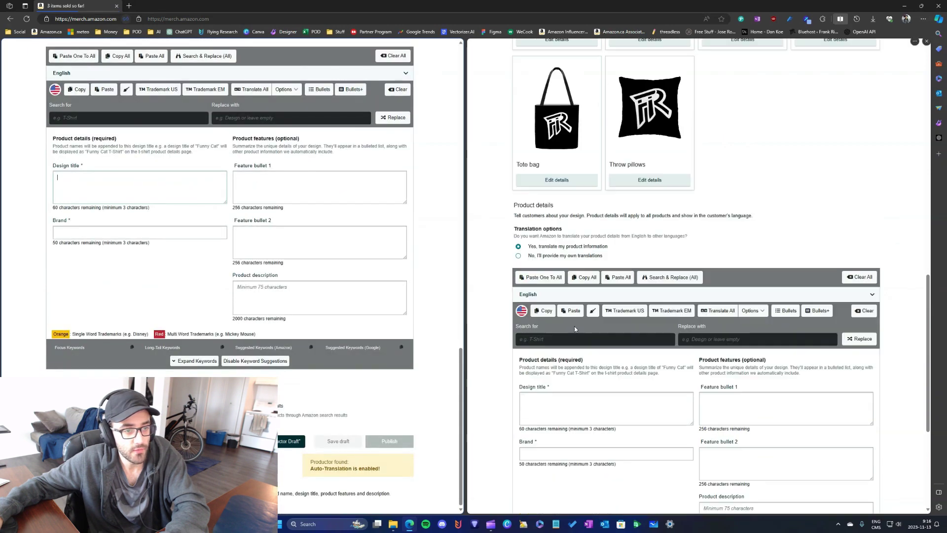
scroll(542, 306, down, 6)
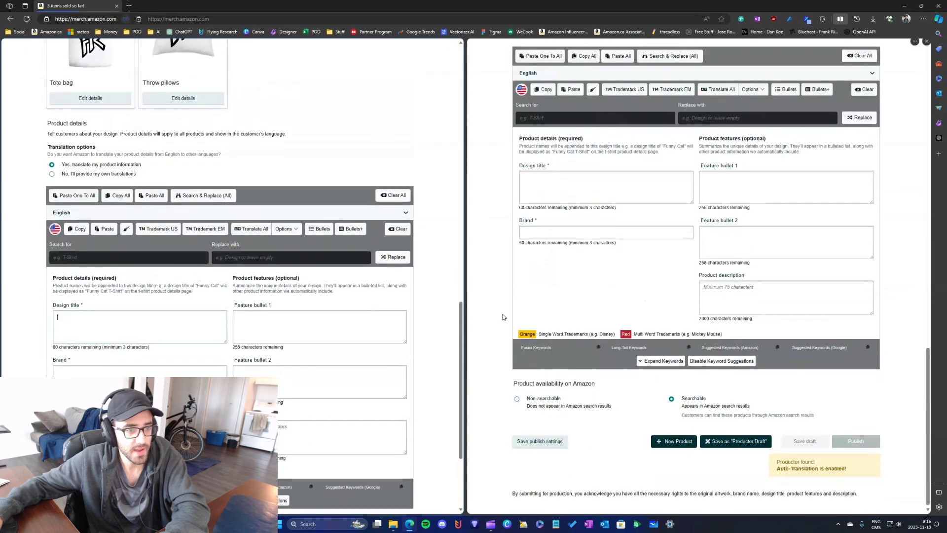
click(548, 199)
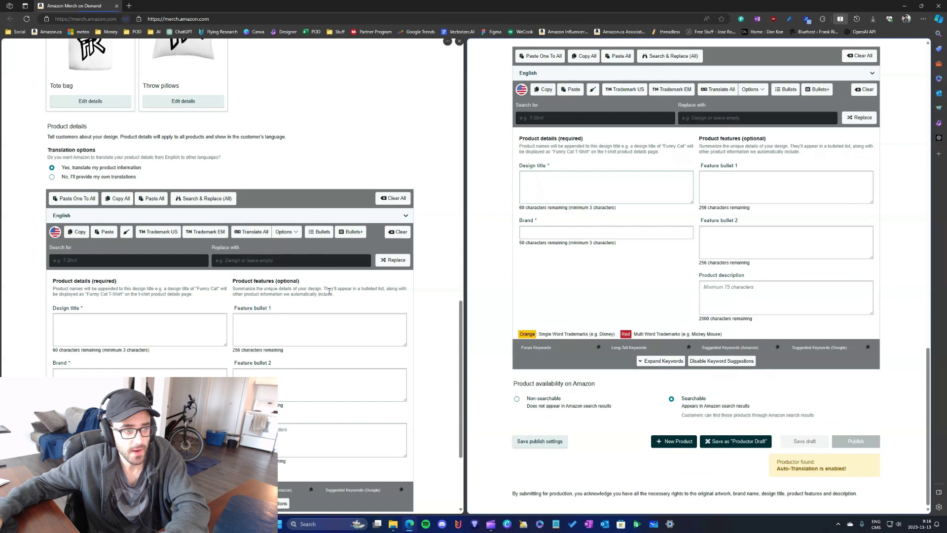
Step: Title the left design 'EXAMPLE LIGHT'
scroll(329, 291, down, 3)
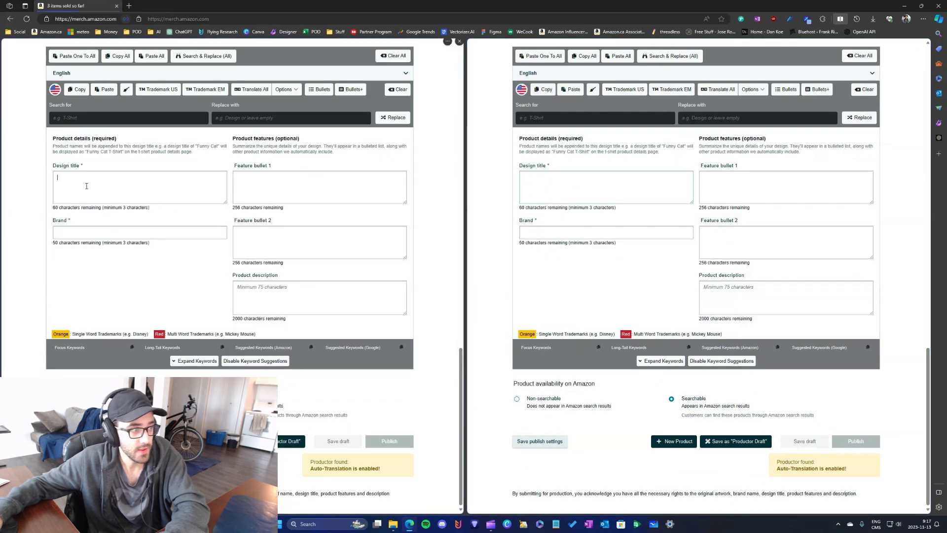
click(118, 184)
text(EXAMPLE )
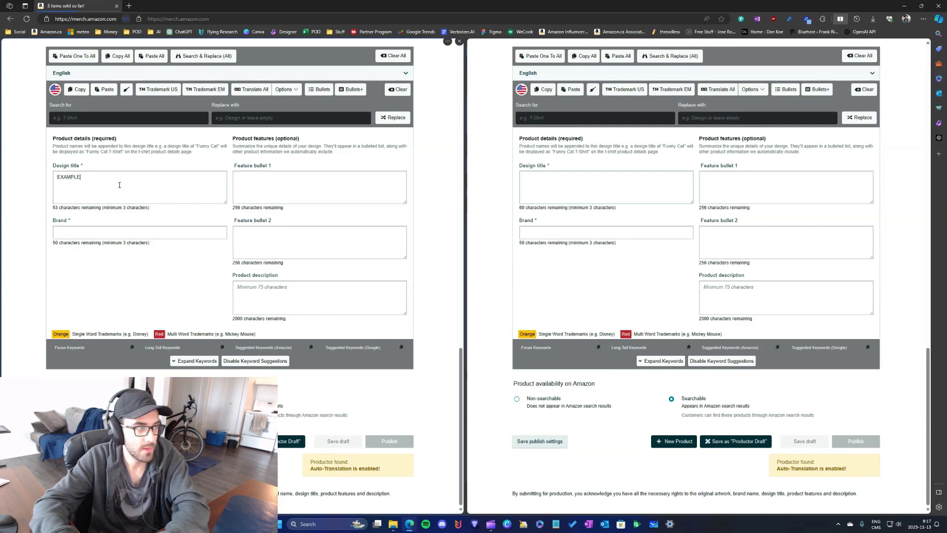
text(LIGHT)
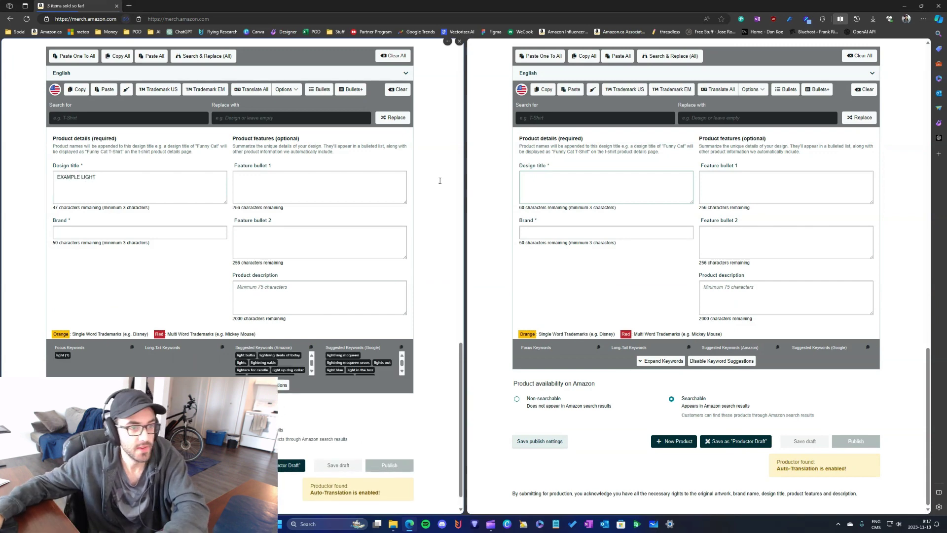
Step: Title the right design 'EXAMPLE DARK'
scroll(236, 247, up, 10)
scroll(237, 247, down, 11)
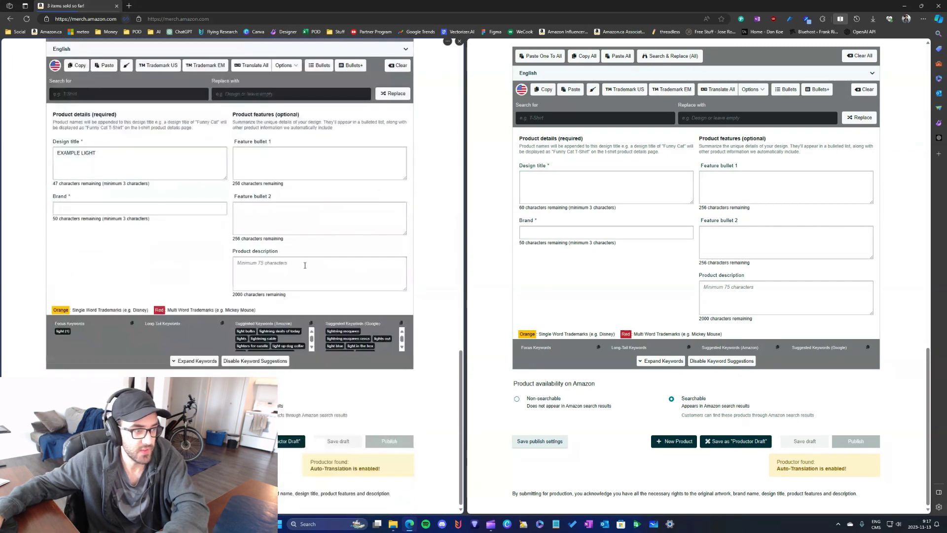
click(554, 192)
text(EXAMPLE)
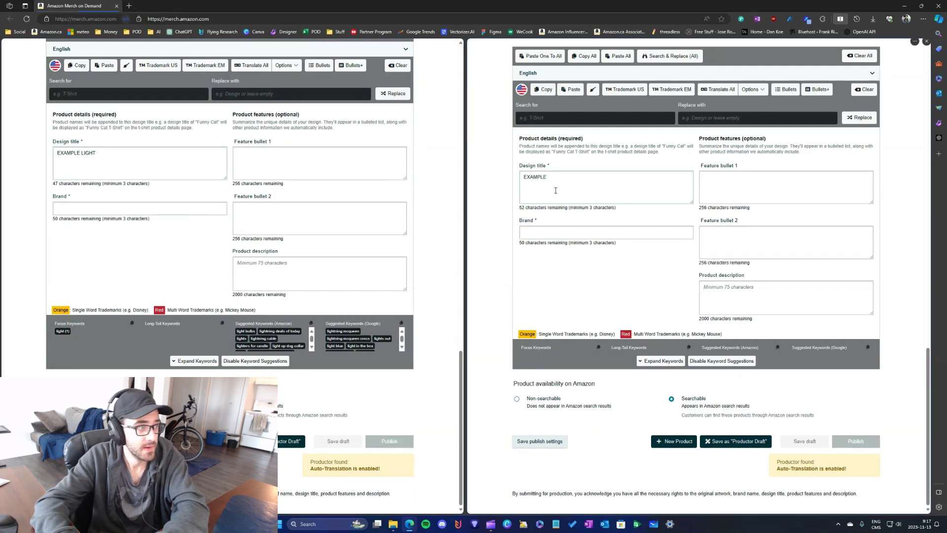
text( DARK)
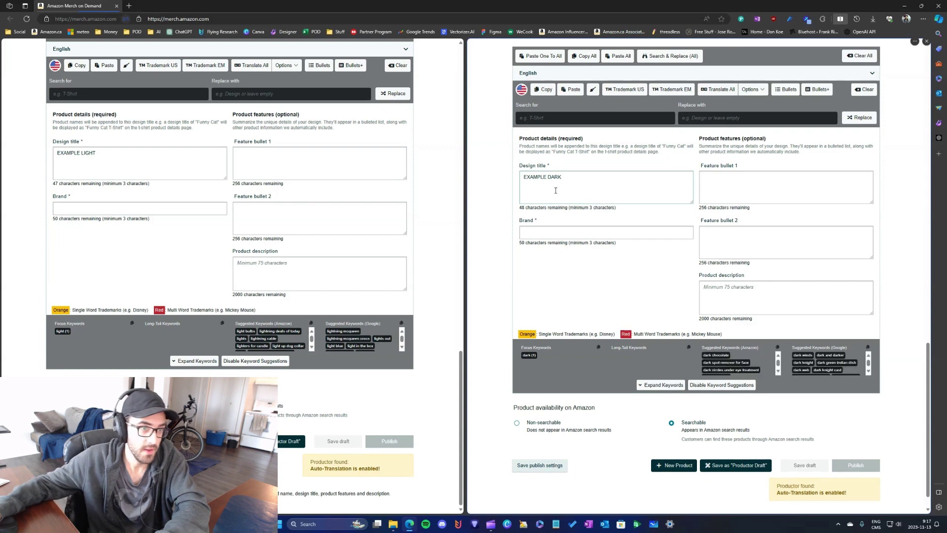
scroll(540, 210, up, 2)
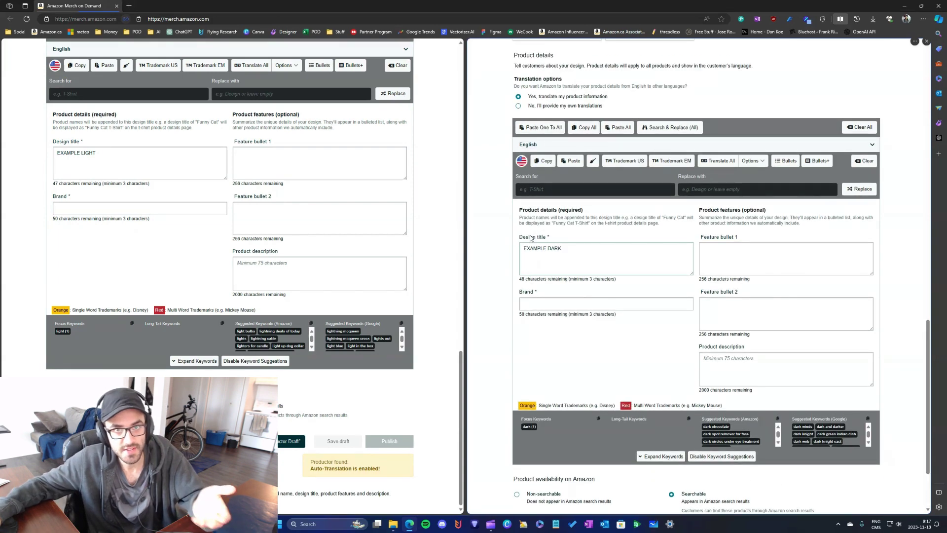
triple_click(542, 223)
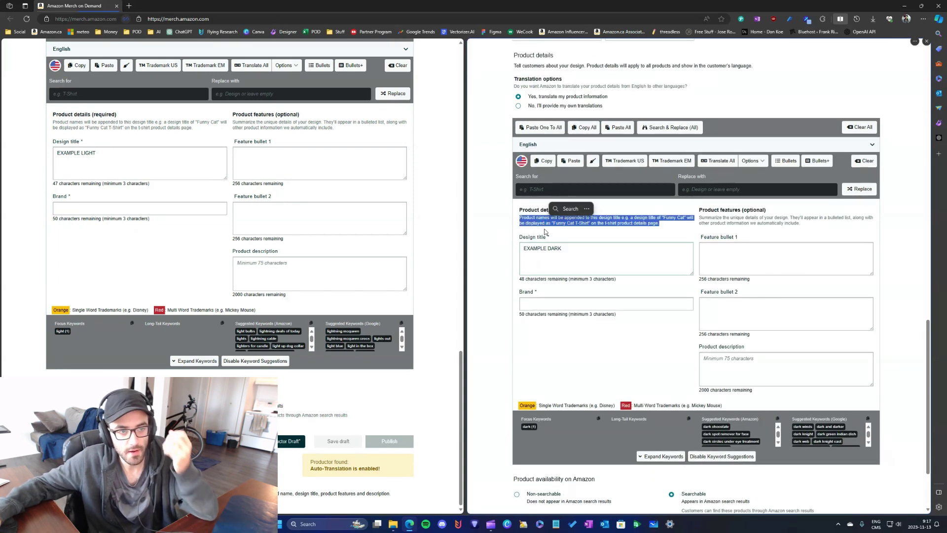
click(545, 232)
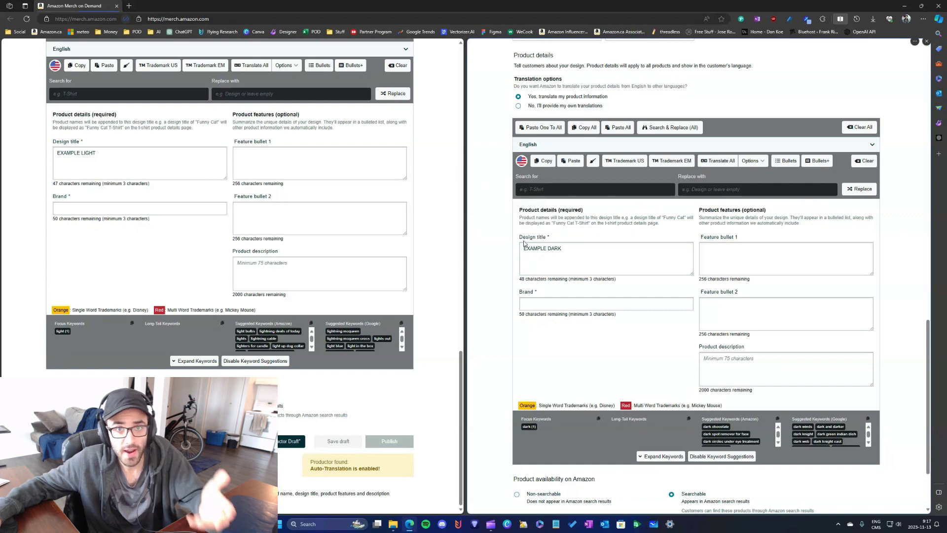
scroll(521, 241, up, 15)
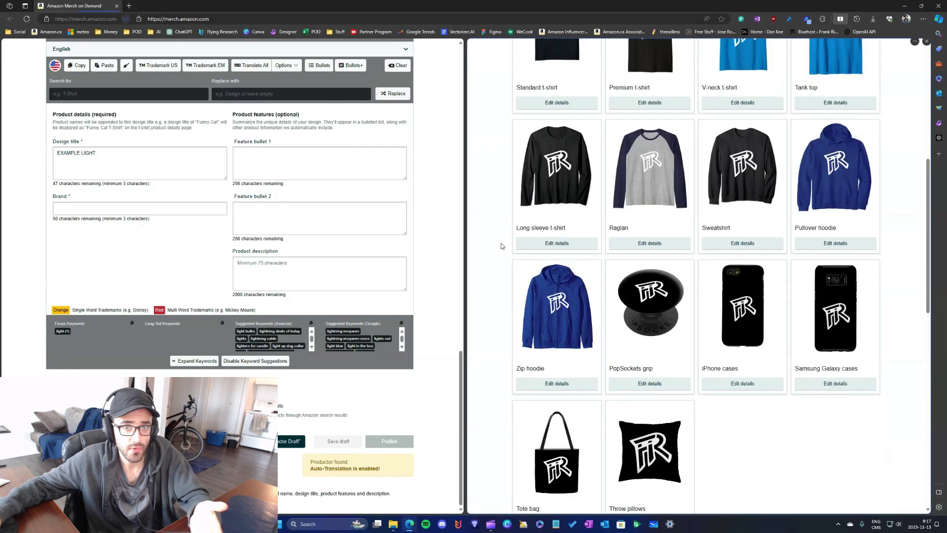
scroll(240, 239, up, 10)
scroll(240, 238, up, 4)
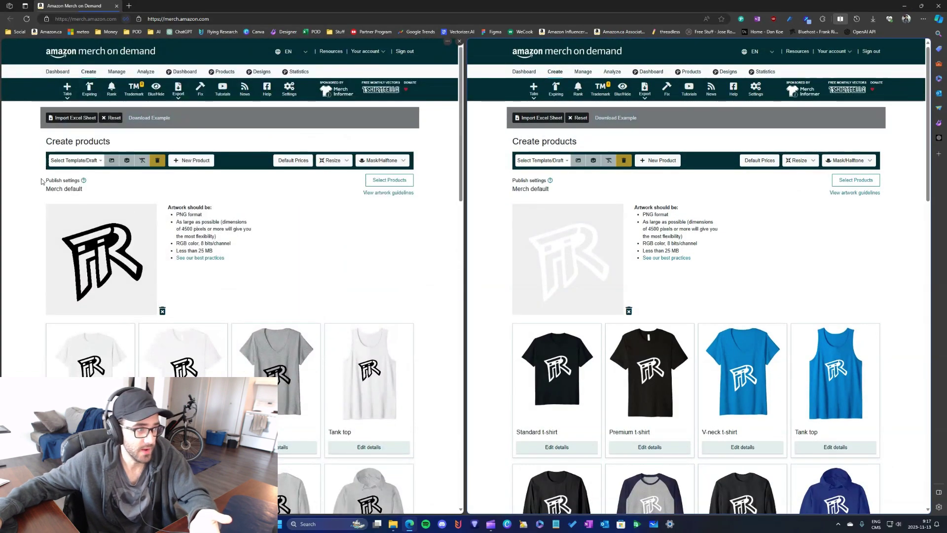
scroll(308, 225, down, 8)
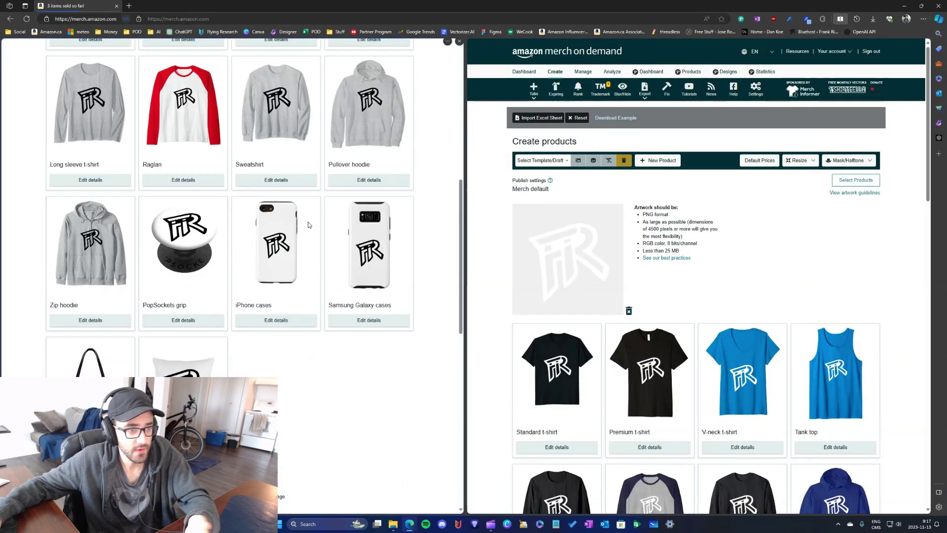
scroll(308, 225, down, 10)
scroll(696, 277, down, 15)
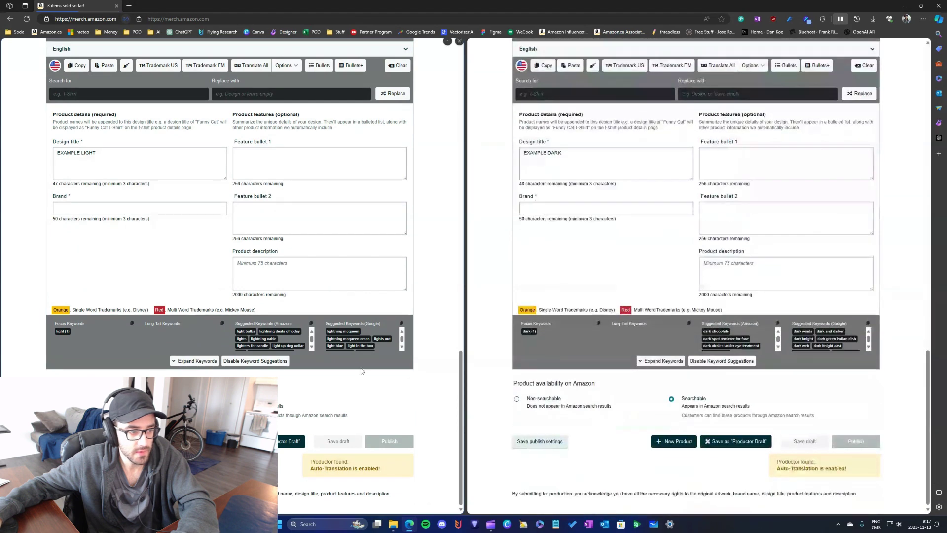
Step: Save the left listing and then the right listing as drafts
click(269, 441)
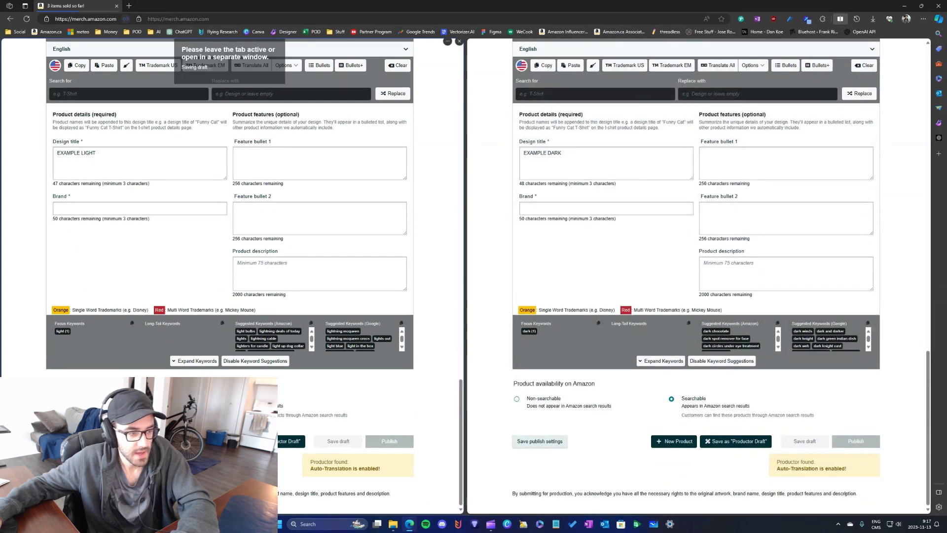
click(742, 442)
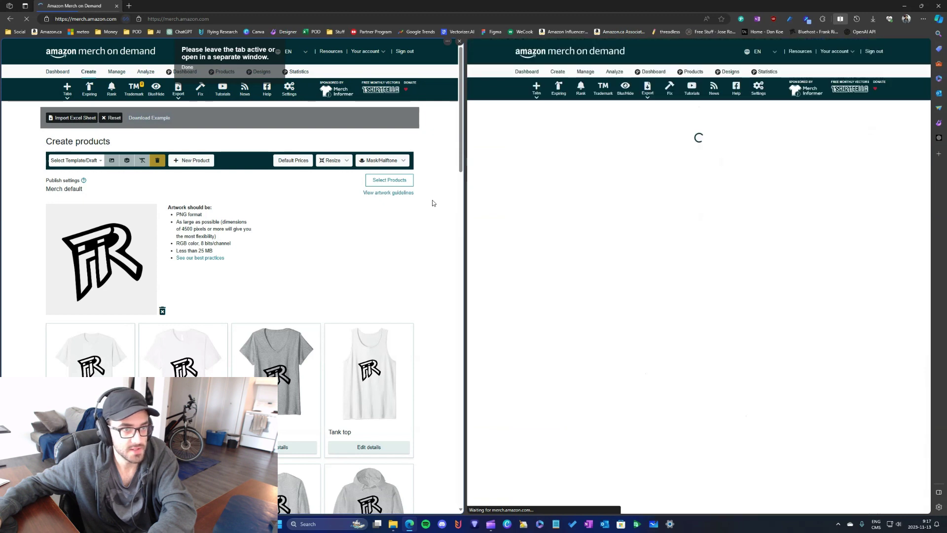
Step: Check both pages' saved-draft lists, picking EXAMPLE LIGHT on the left
click(542, 160)
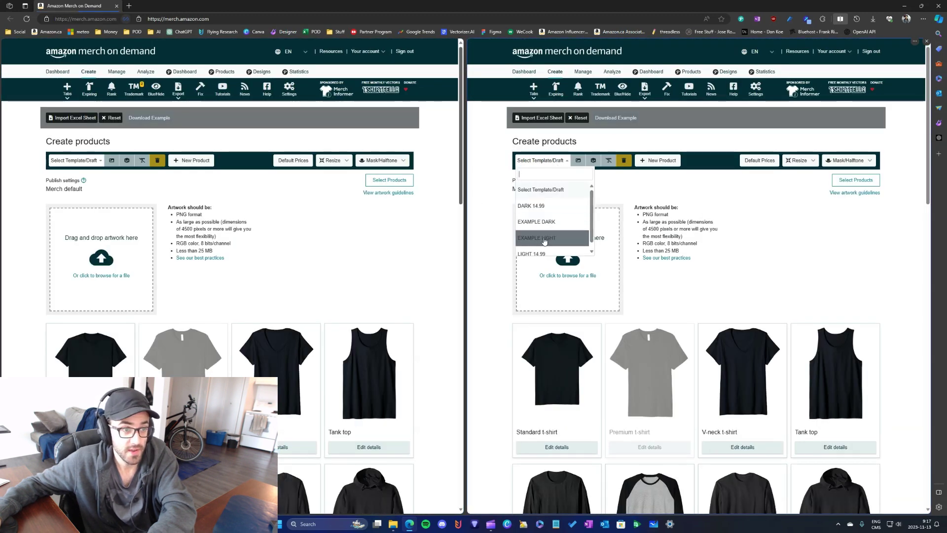
click(74, 160)
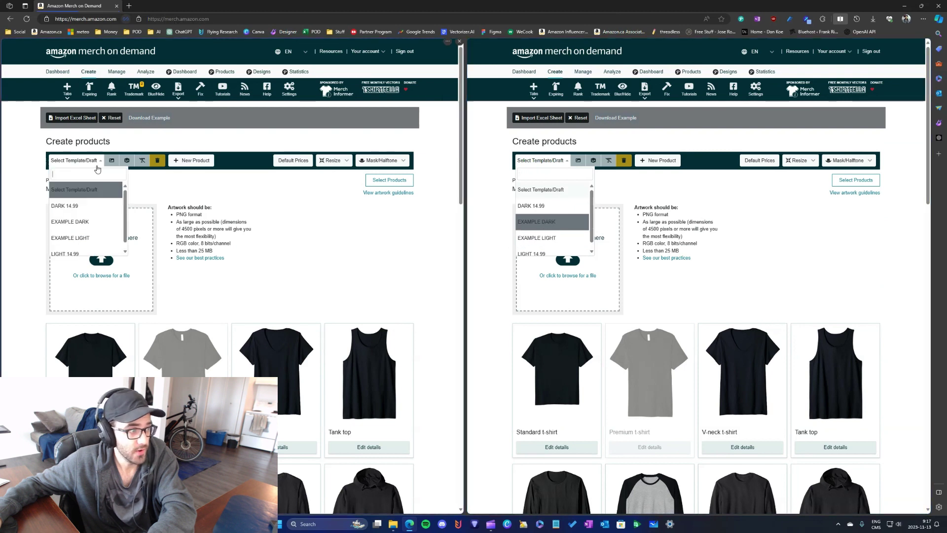
click(87, 239)
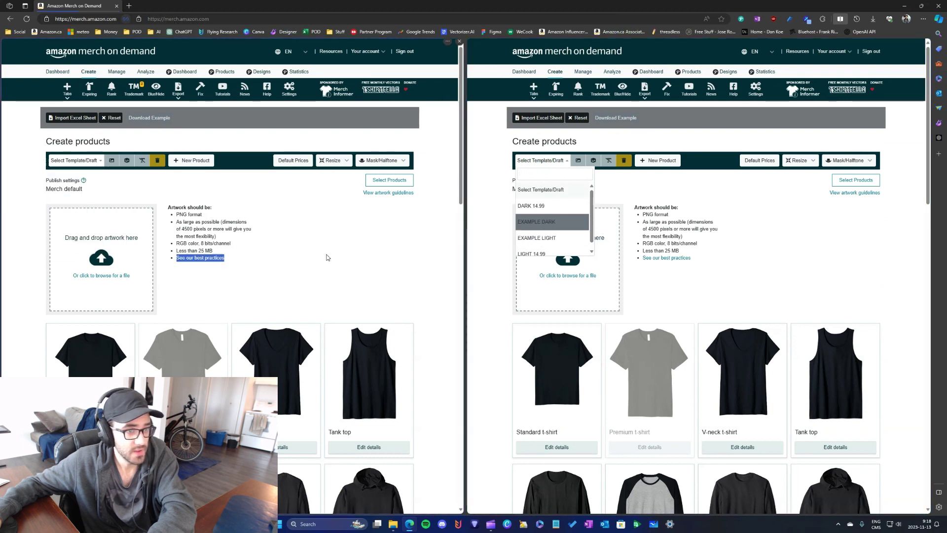
click(555, 239)
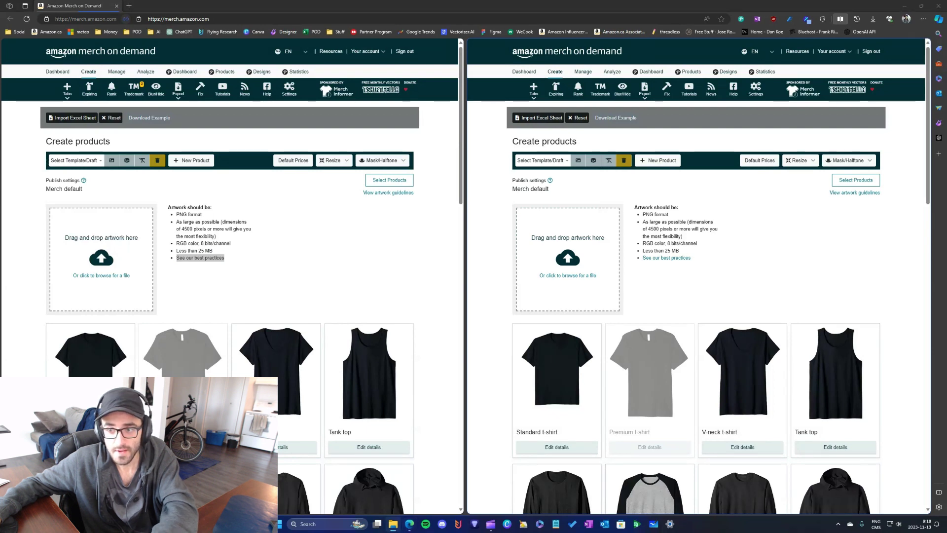
Step: Upload logo-black.png to the left drop zone and logo-white.png to the right
drag(54, 234, 54, 235)
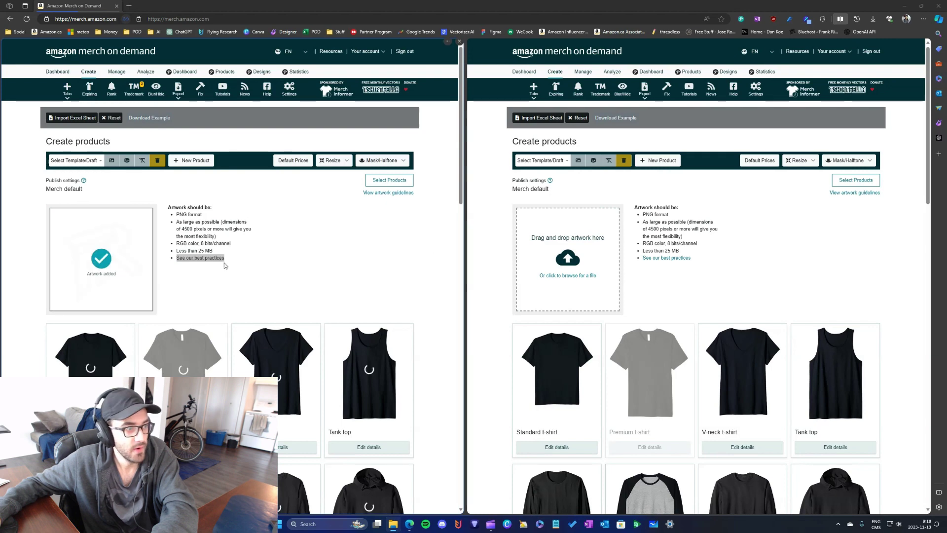
scroll(194, 255, down, 4)
scroll(193, 255, up, 4)
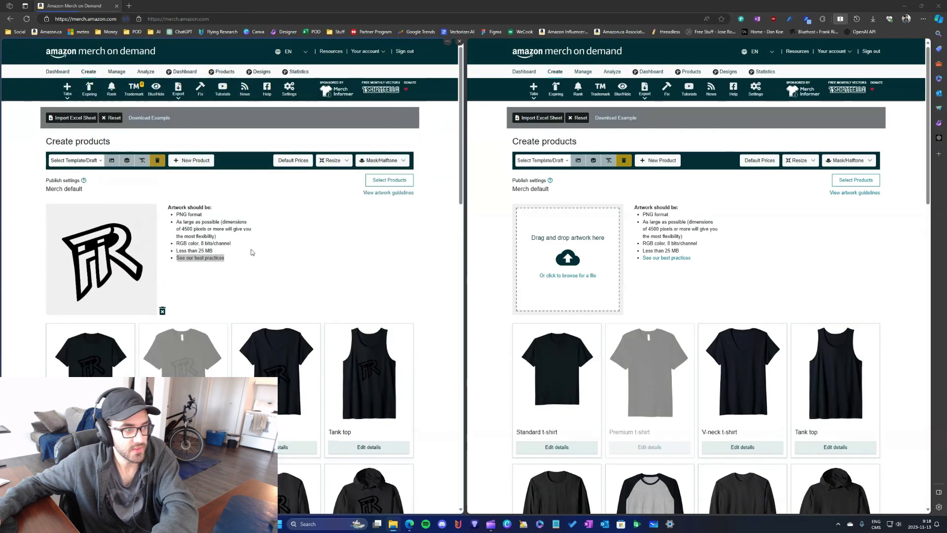
scroll(253, 249, down, 4)
scroll(257, 266, up, 4)
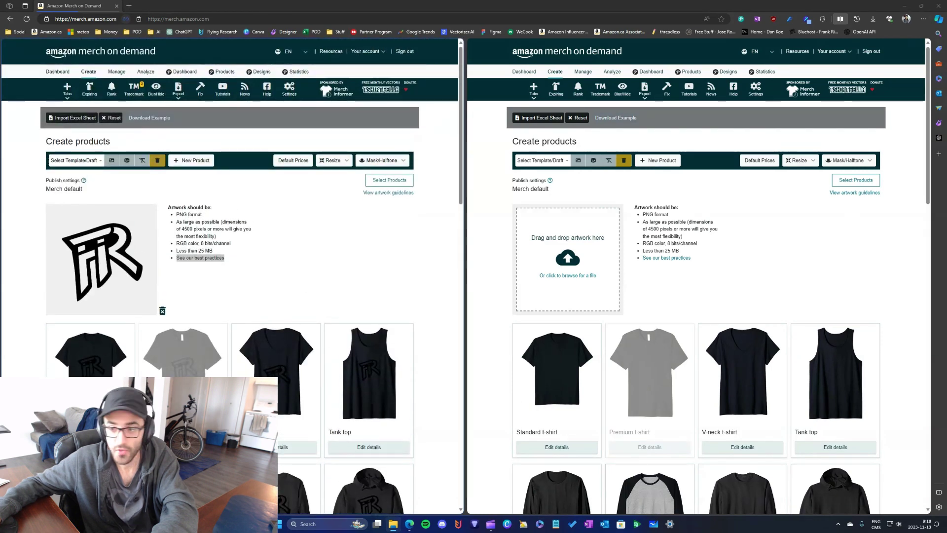
drag(838, 217, 542, 246)
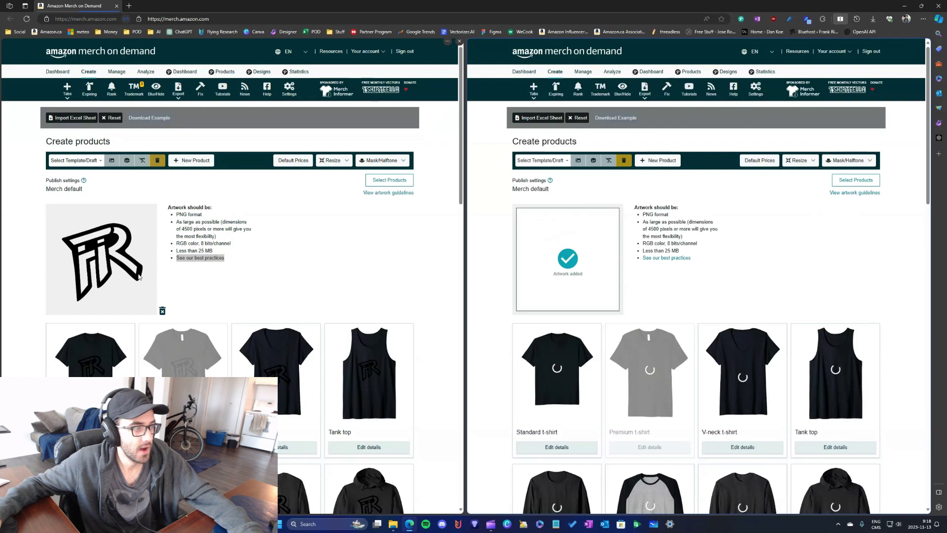
Step: Select EXAMPLE LIGHT in the left Template/Draft dropdown and EXAMPLE DARK in the right
click(75, 161)
click(87, 242)
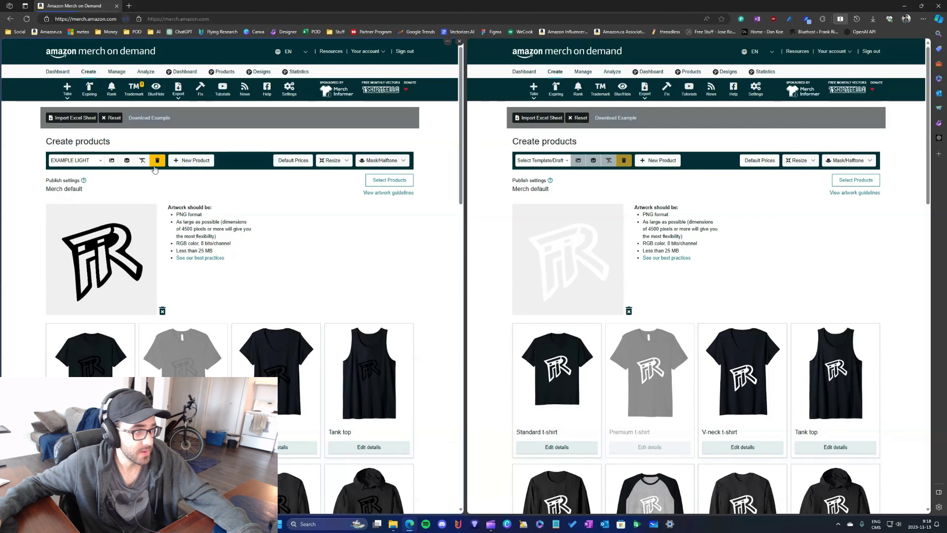
click(552, 161)
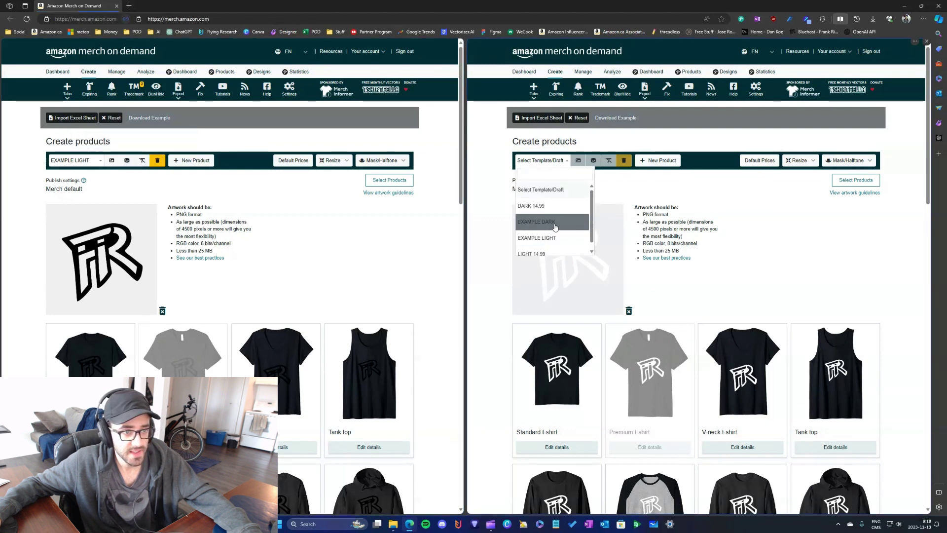
click(555, 224)
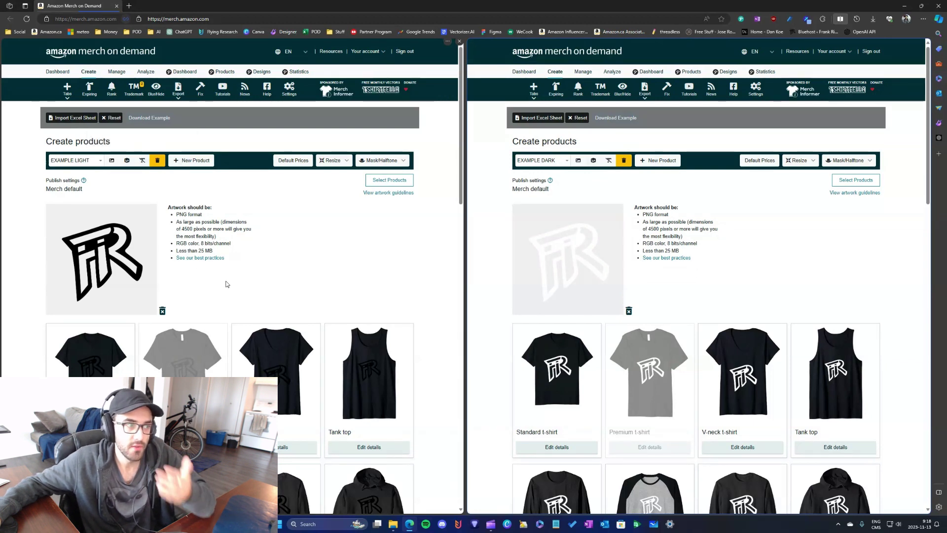
Step: Apply EXAMPLE LIGHT to the left upload and EXAMPLE DARK to the right, without texts and images
click(142, 161)
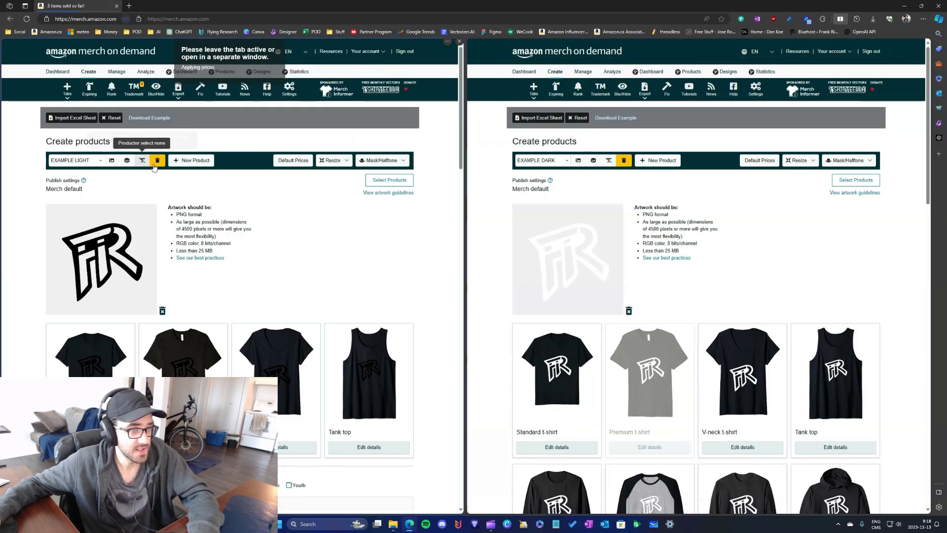
click(542, 161)
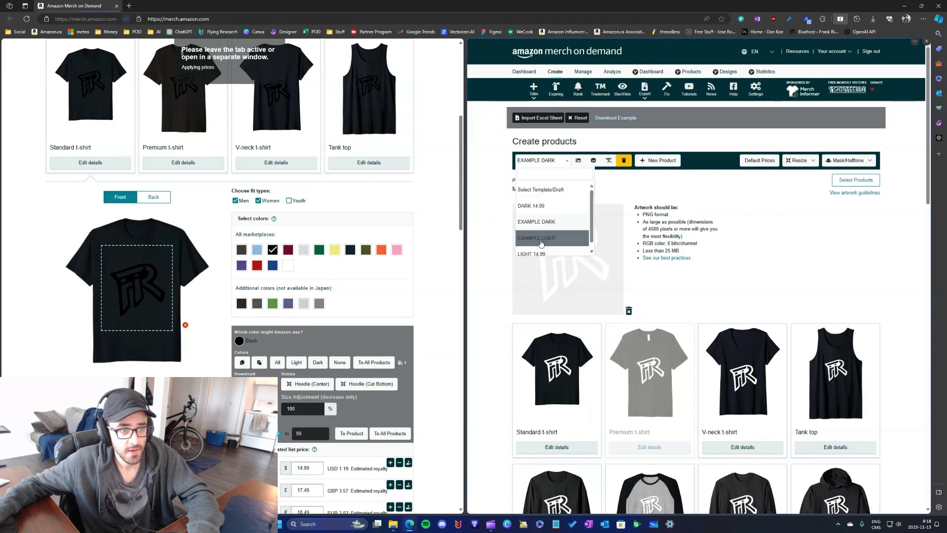
click(548, 221)
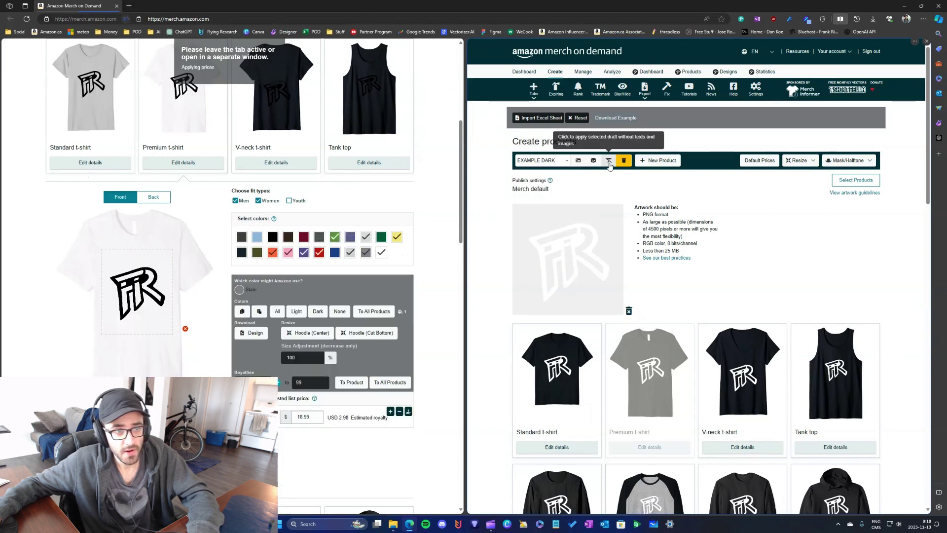
click(625, 162)
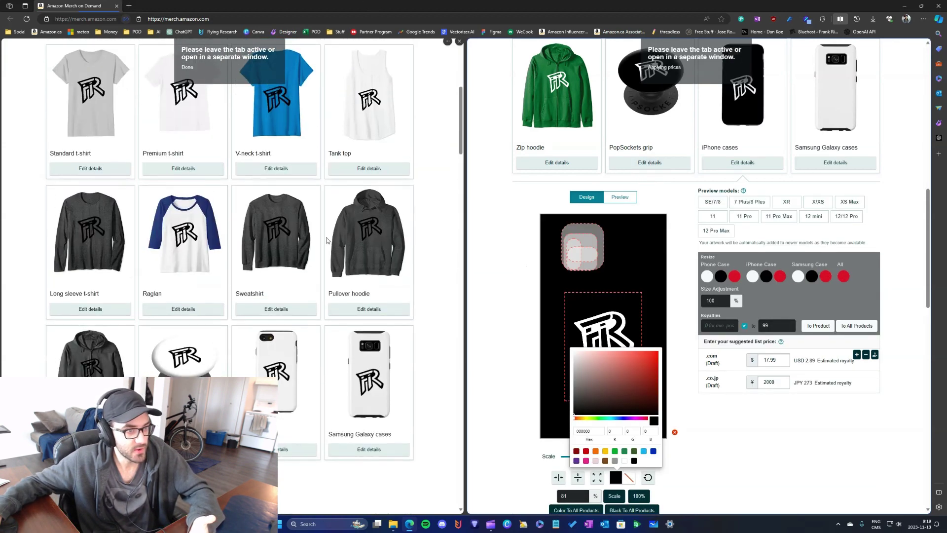
scroll(319, 277, up, 15)
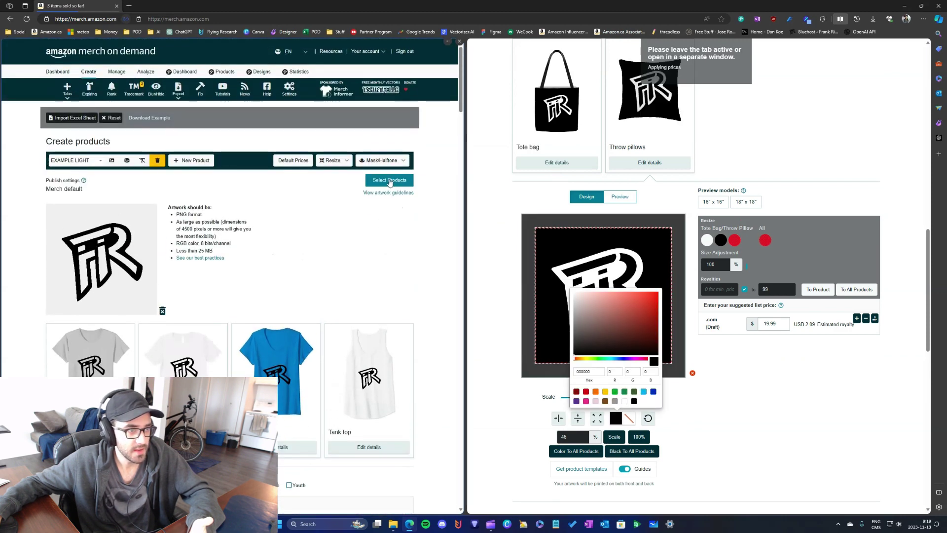
Step: Review the left listing's products and marketplaces, then select 'Yes, translate my product information'
click(390, 180)
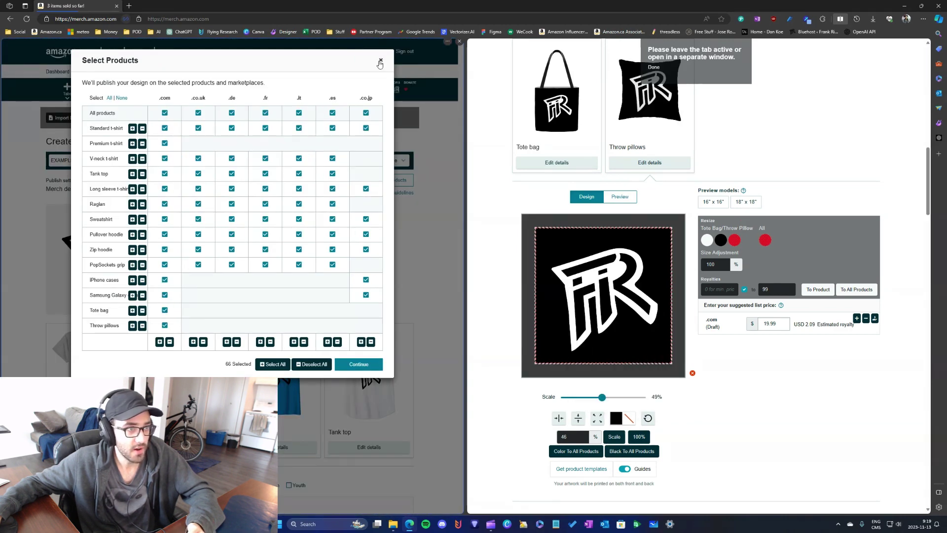
click(380, 61)
scroll(312, 265, down, 15)
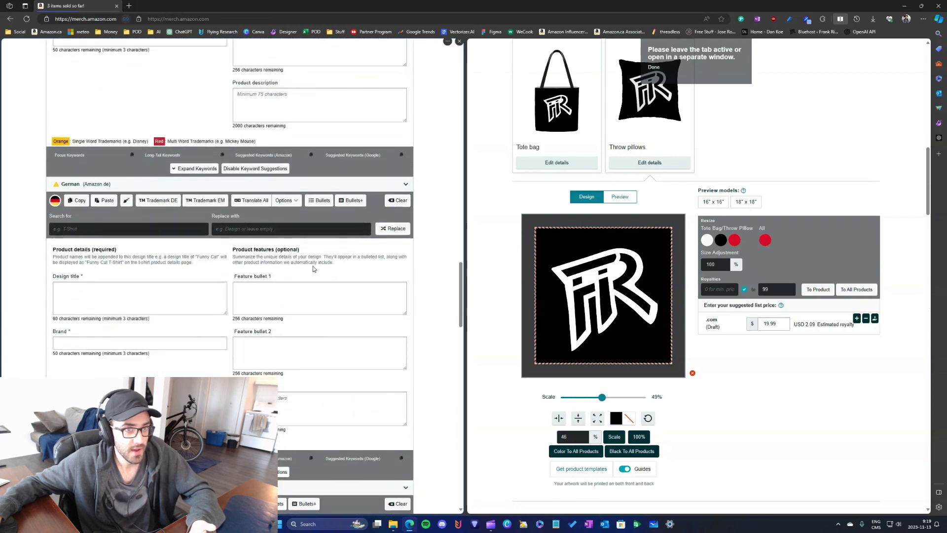
scroll(313, 268, down, 3)
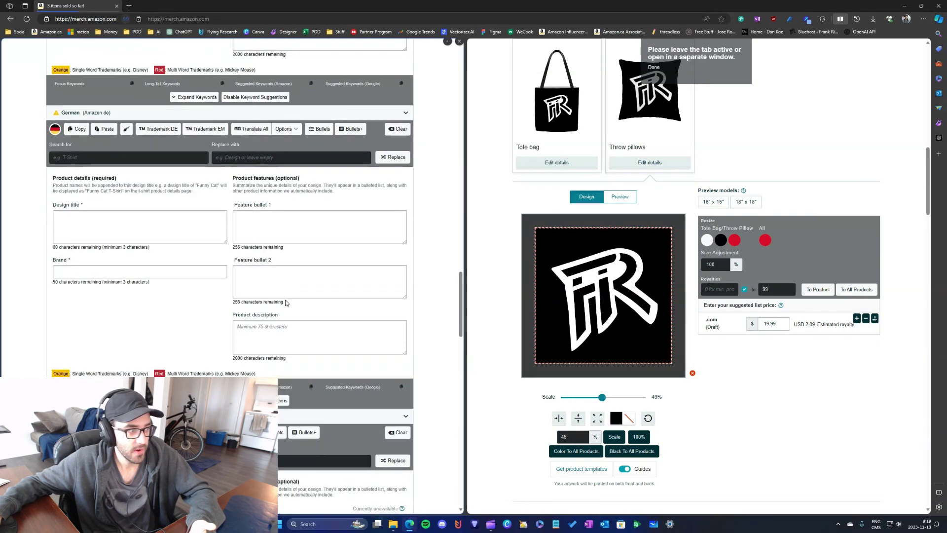
scroll(286, 303, up, 20)
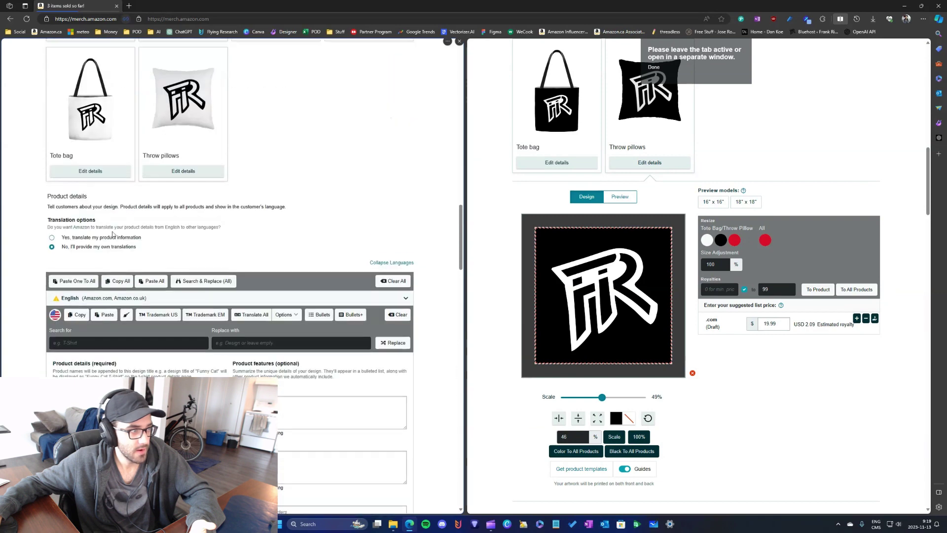
click(113, 236)
scroll(712, 353, up, 12)
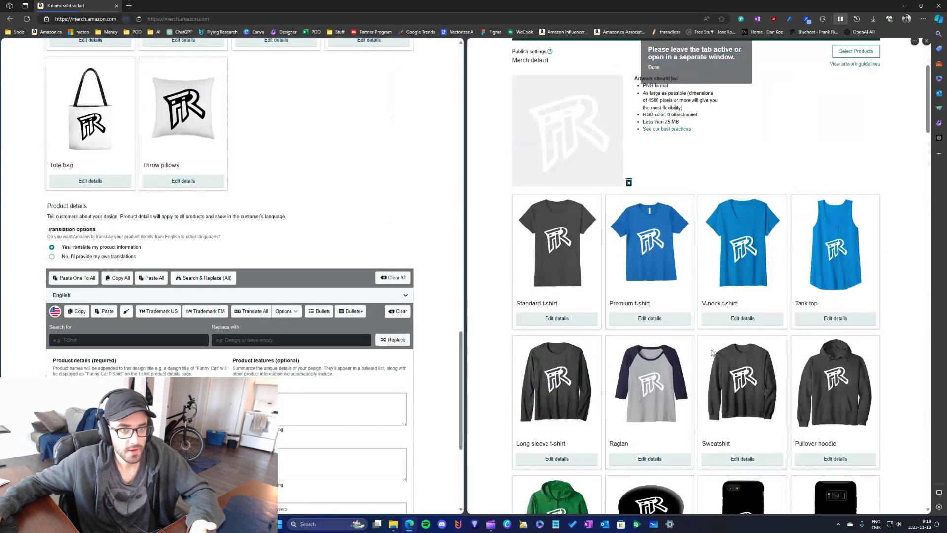
scroll(701, 341, up, 3)
scroll(605, 345, down, 4)
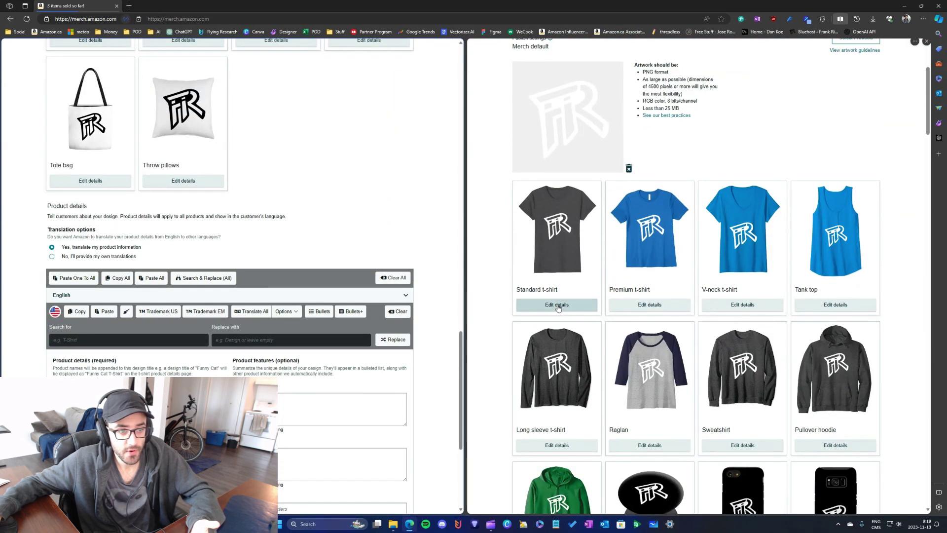
Step: Check the right page's Standard and Premium t-shirt designs and its selected products and marketplaces
click(558, 305)
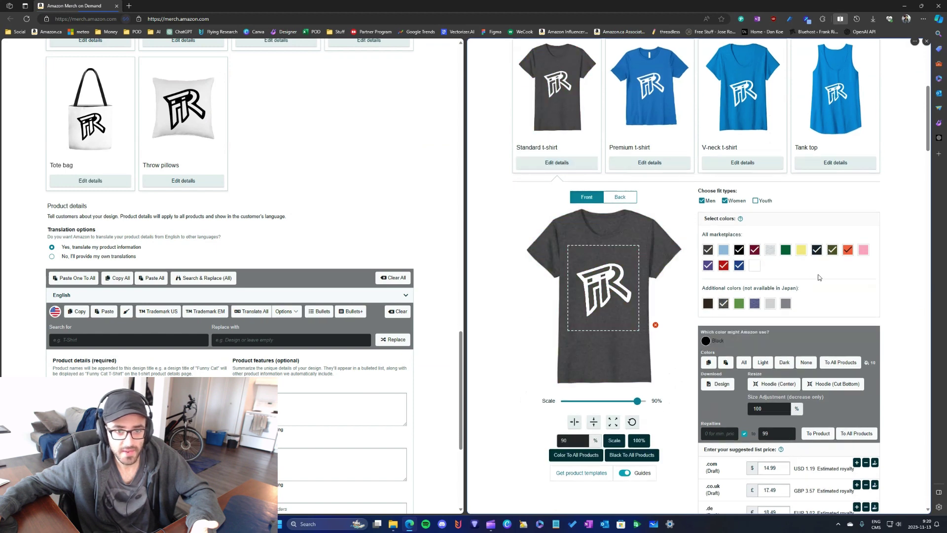
click(676, 164)
click(557, 163)
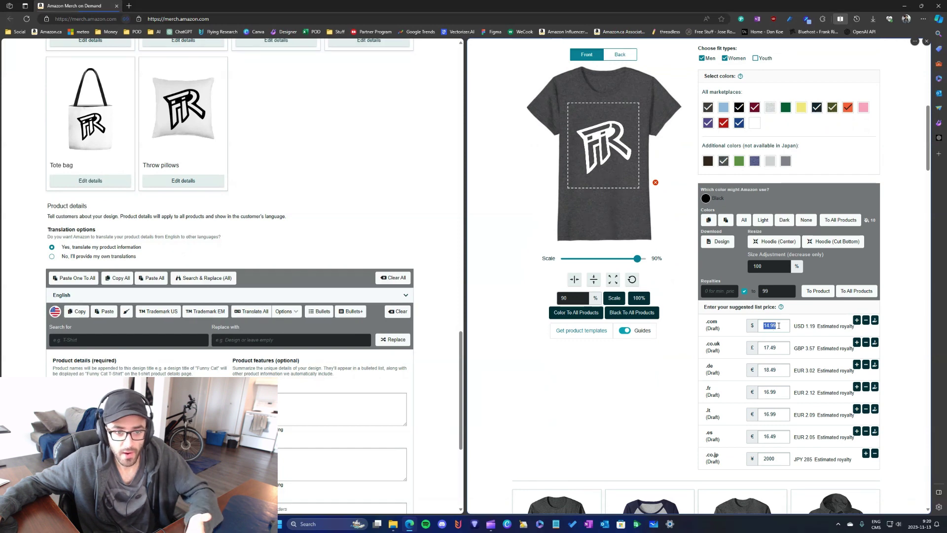
scroll(772, 338, up, 9)
click(856, 180)
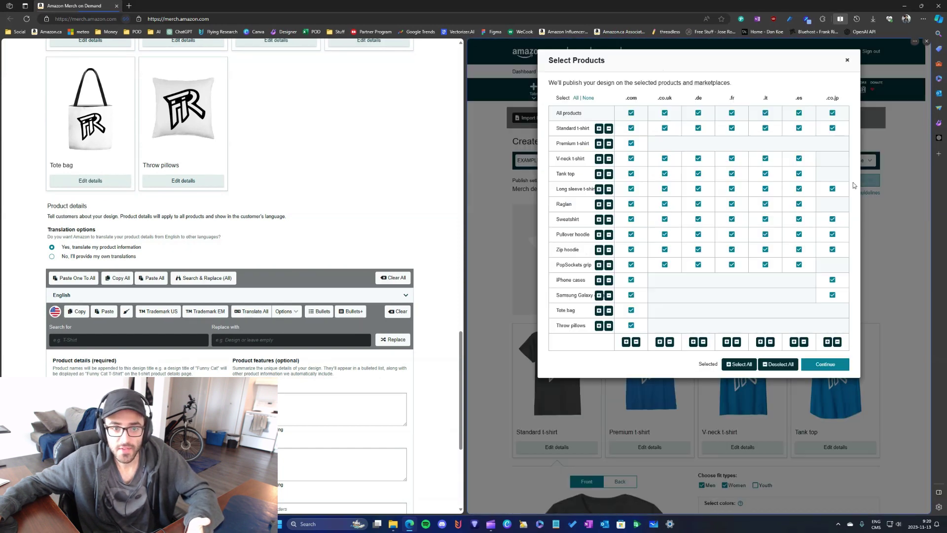
click(848, 61)
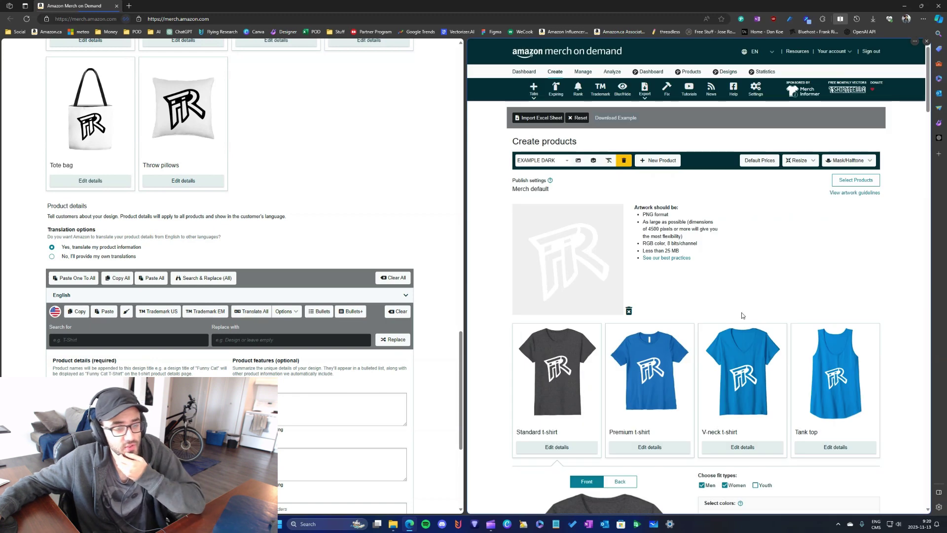
scroll(386, 283, up, 15)
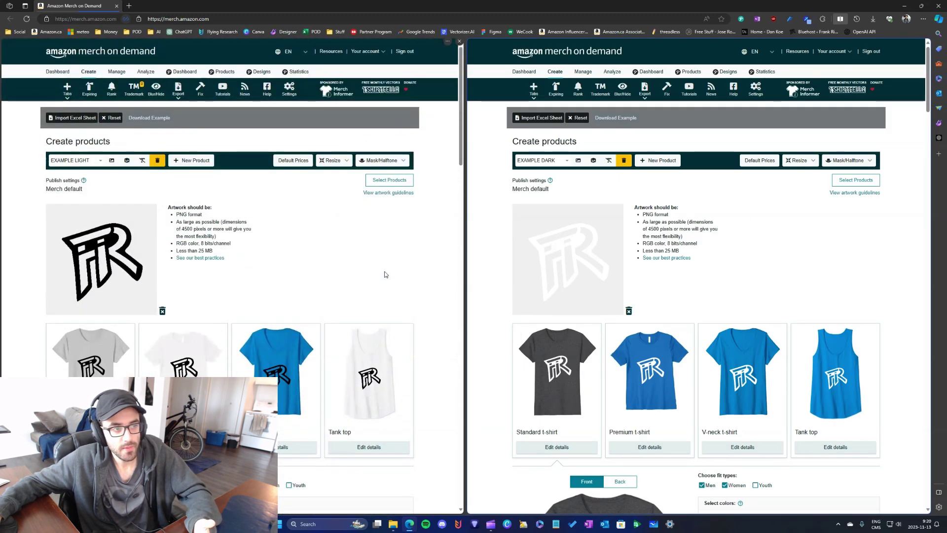